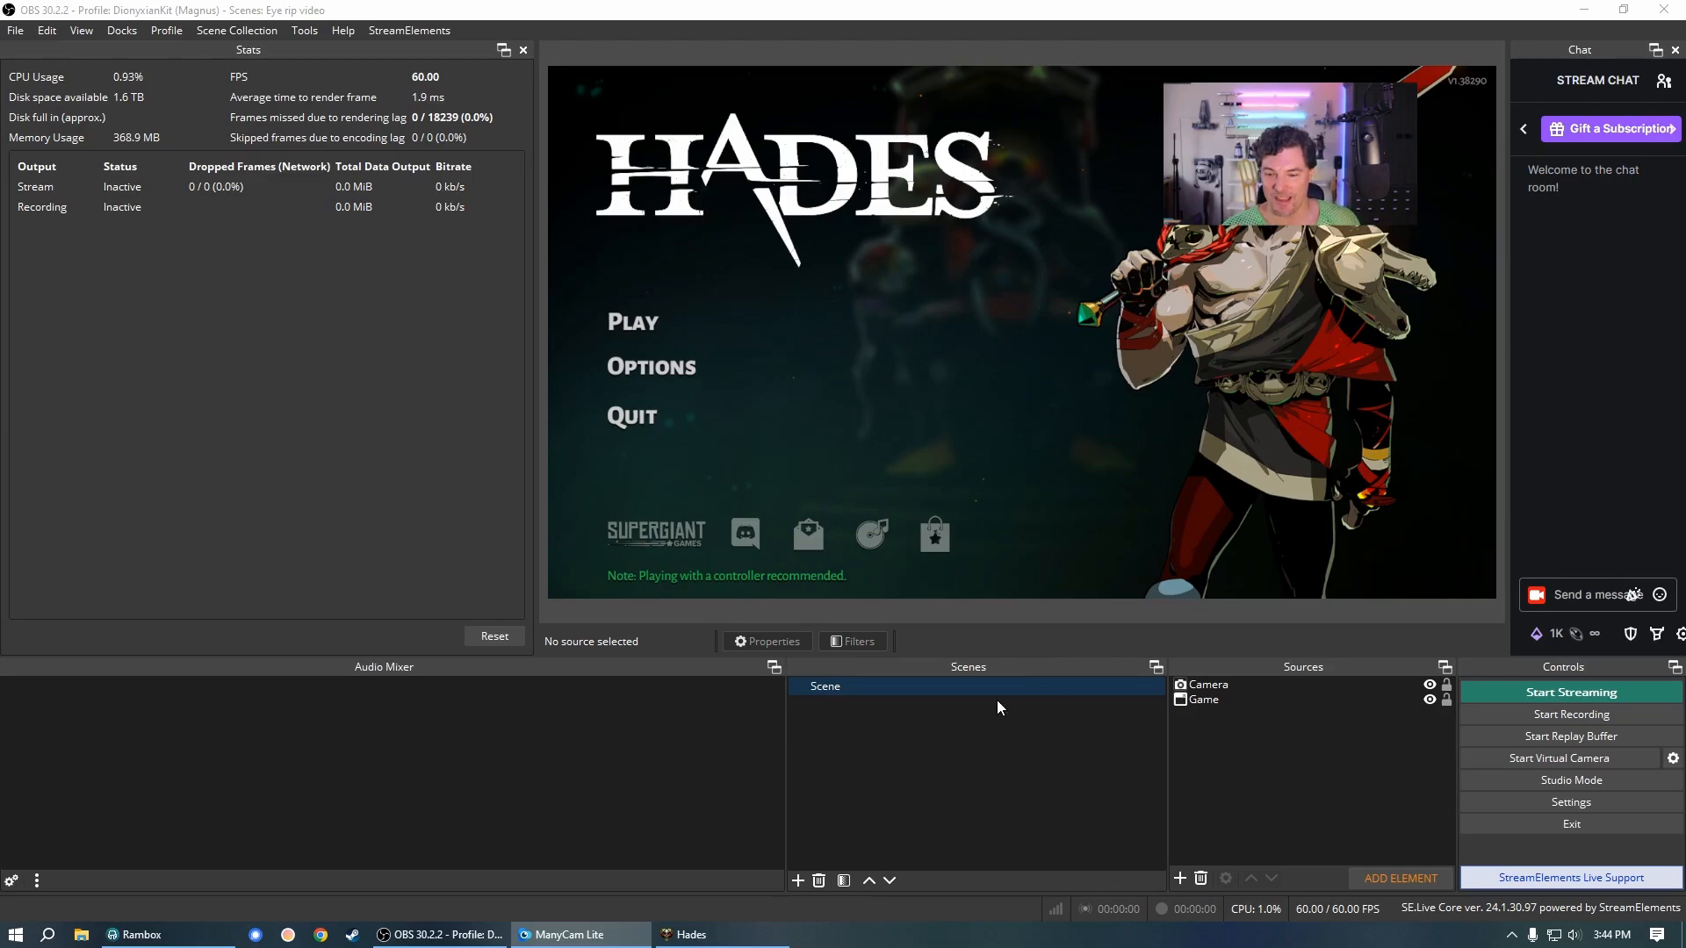
click(1268, 685)
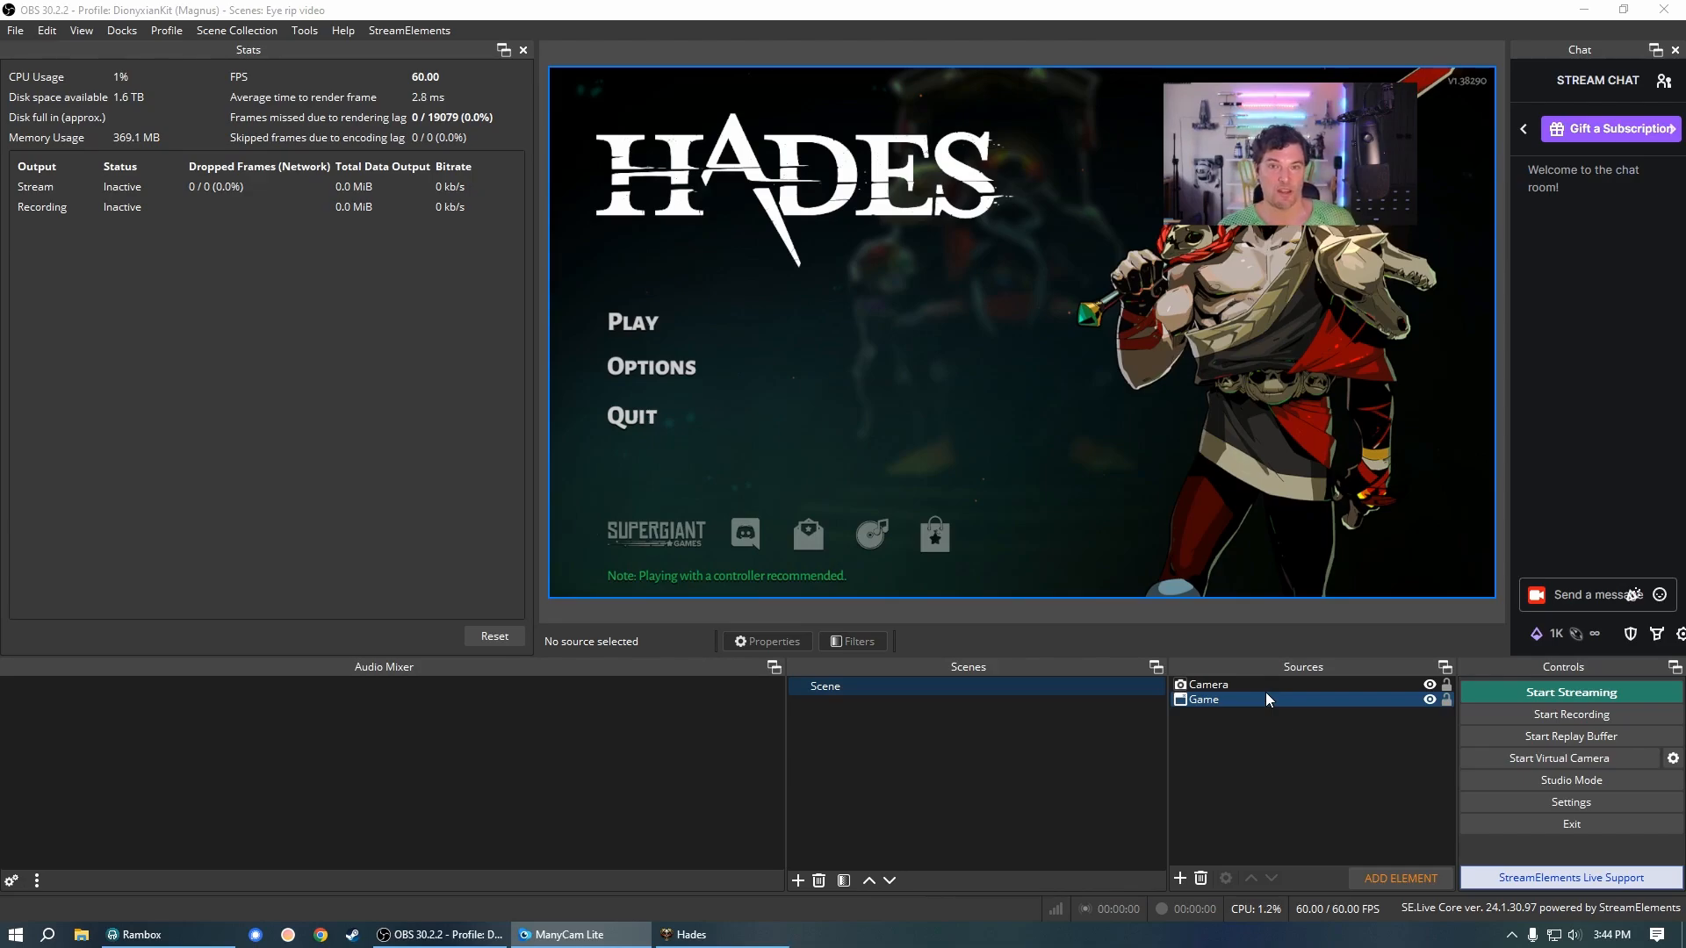
click(1267, 730)
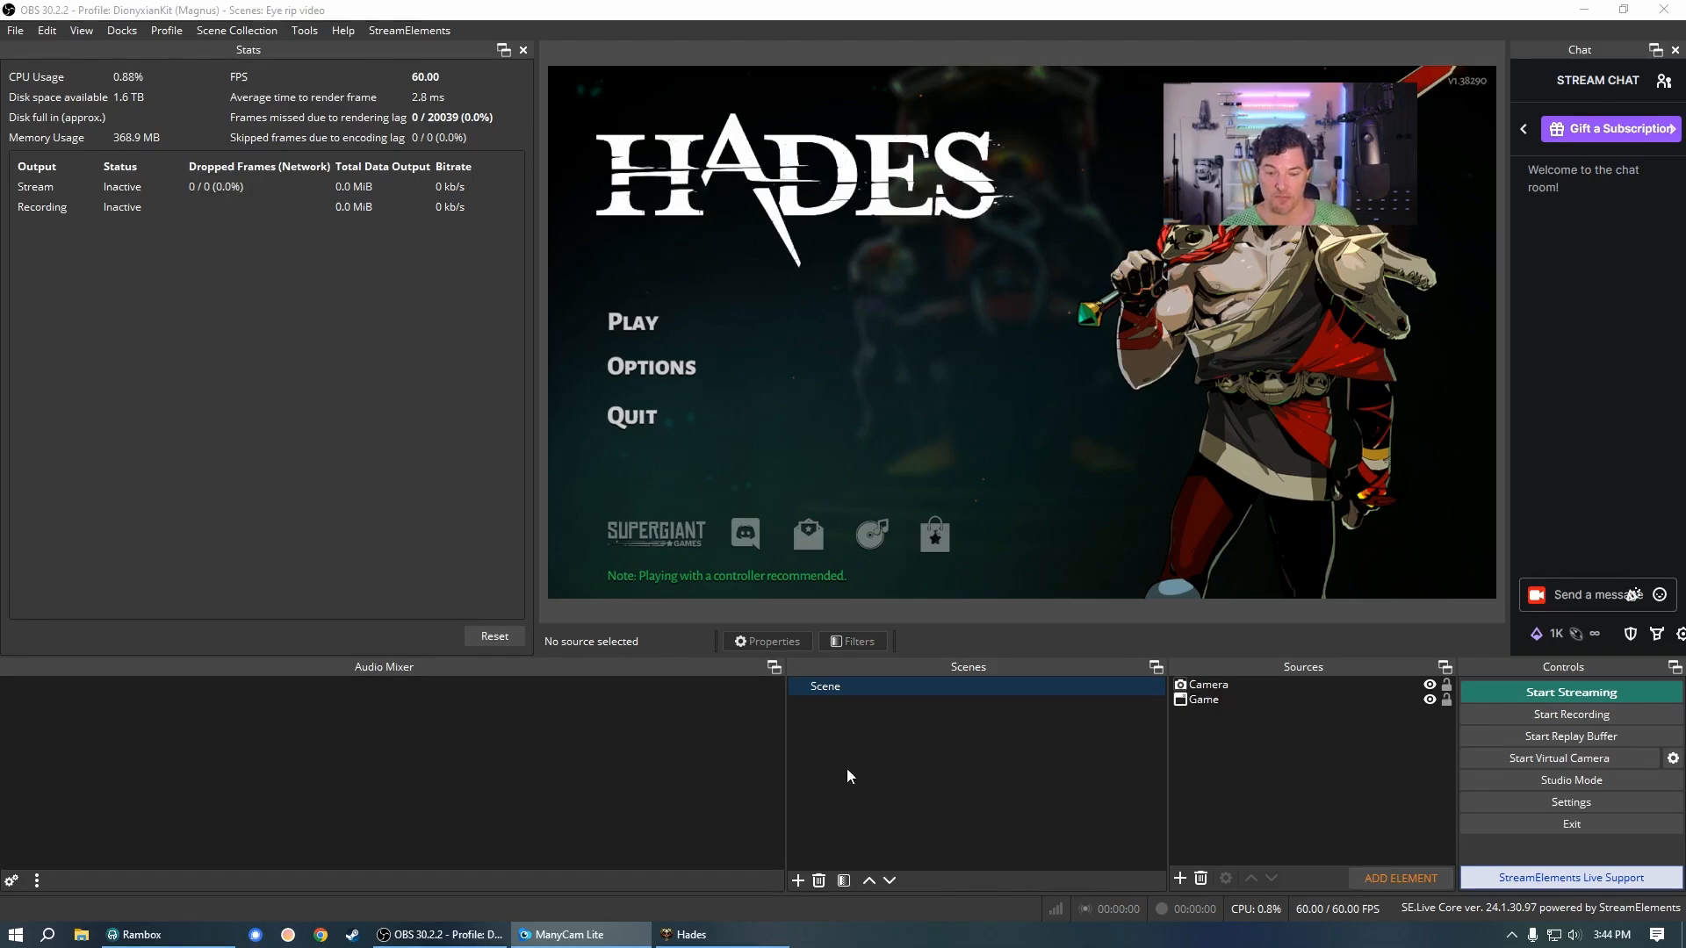
Create a new scene named "Eye rip webcam helper"
click(797, 880)
drag(742, 461, 607, 462)
text(Eye rip help)
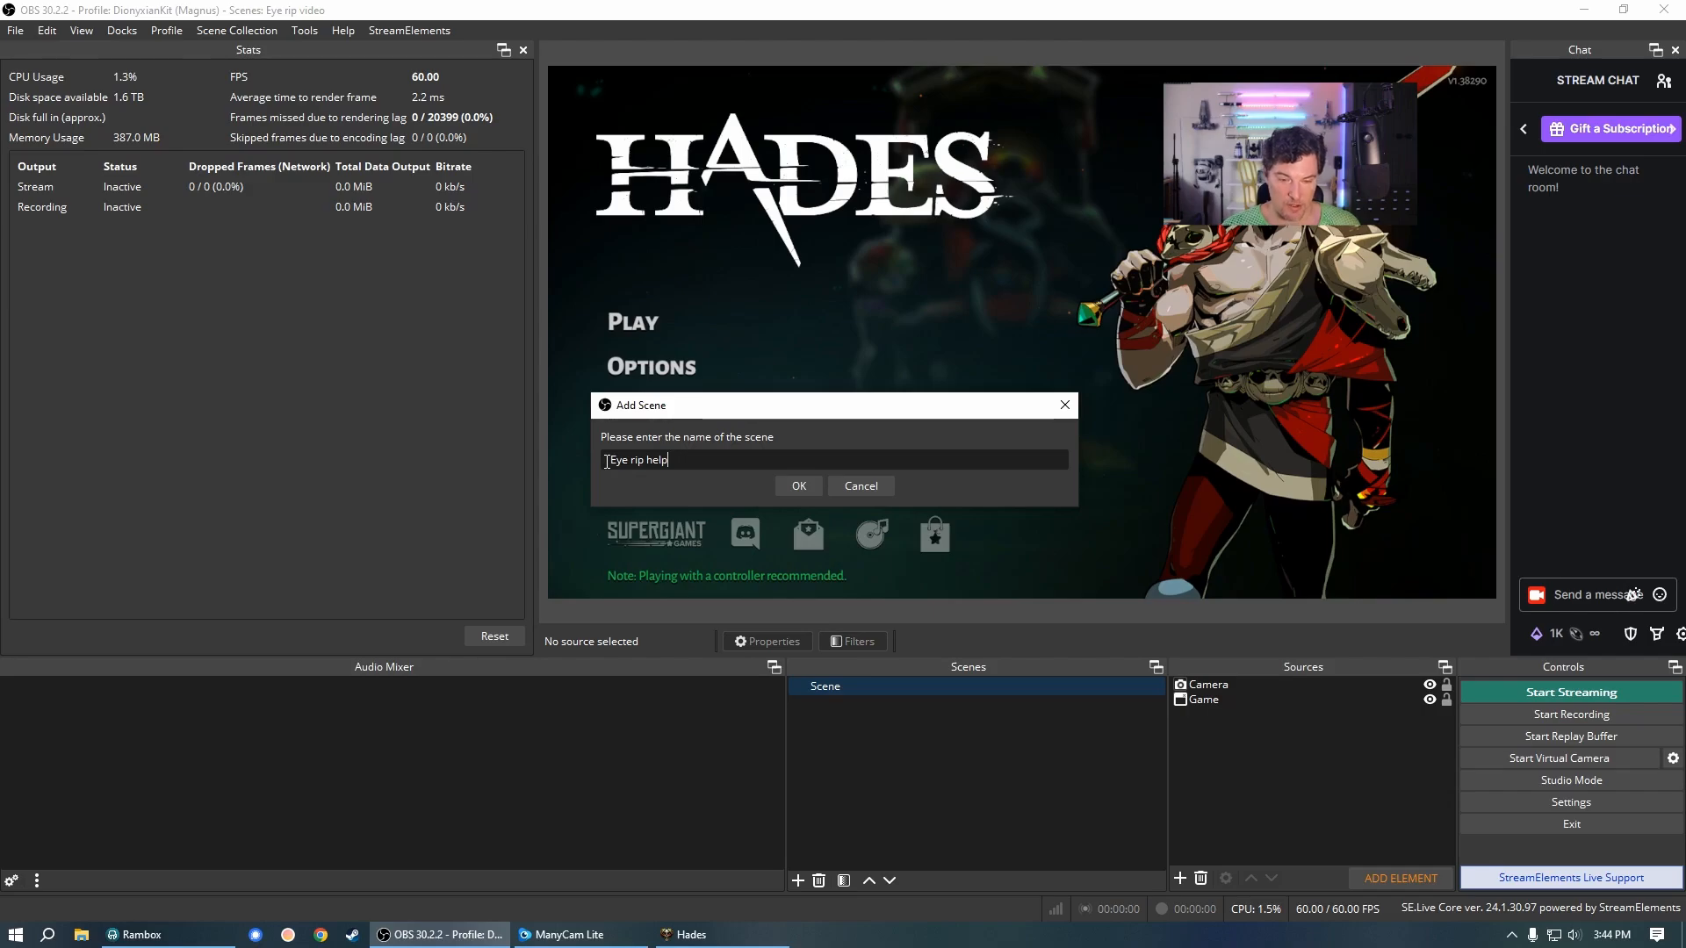
key(BackSpace)
key(BackSpace)
key(BackSpace)
key(BackSpace)
text(web)
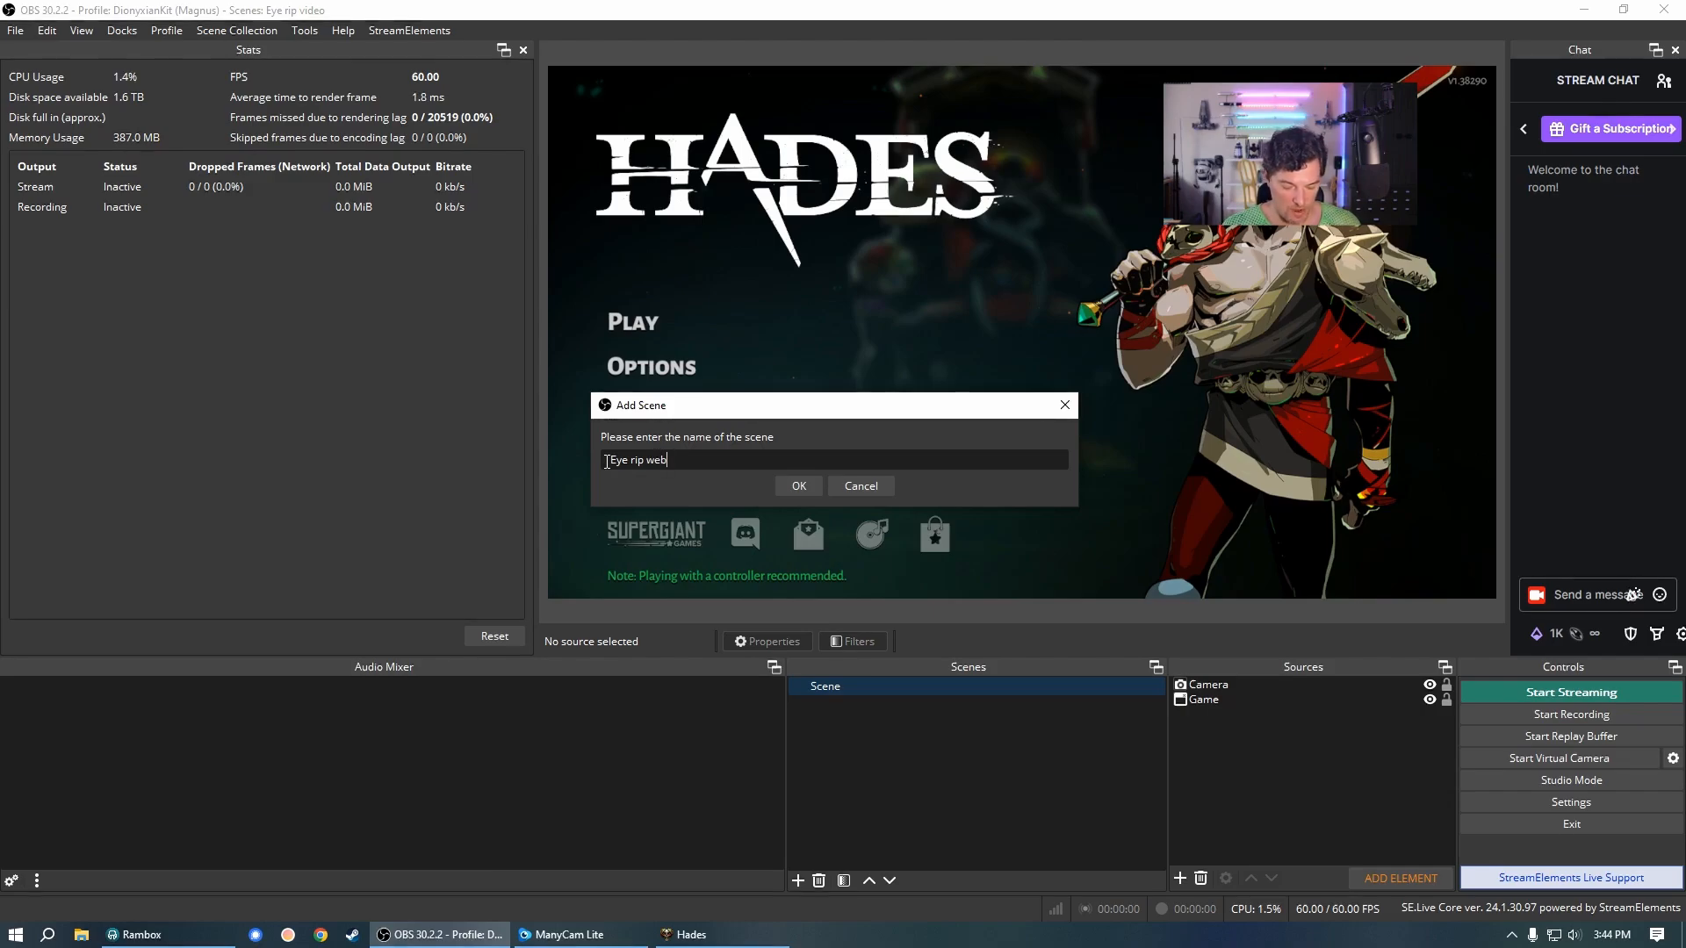
text(cam helper)
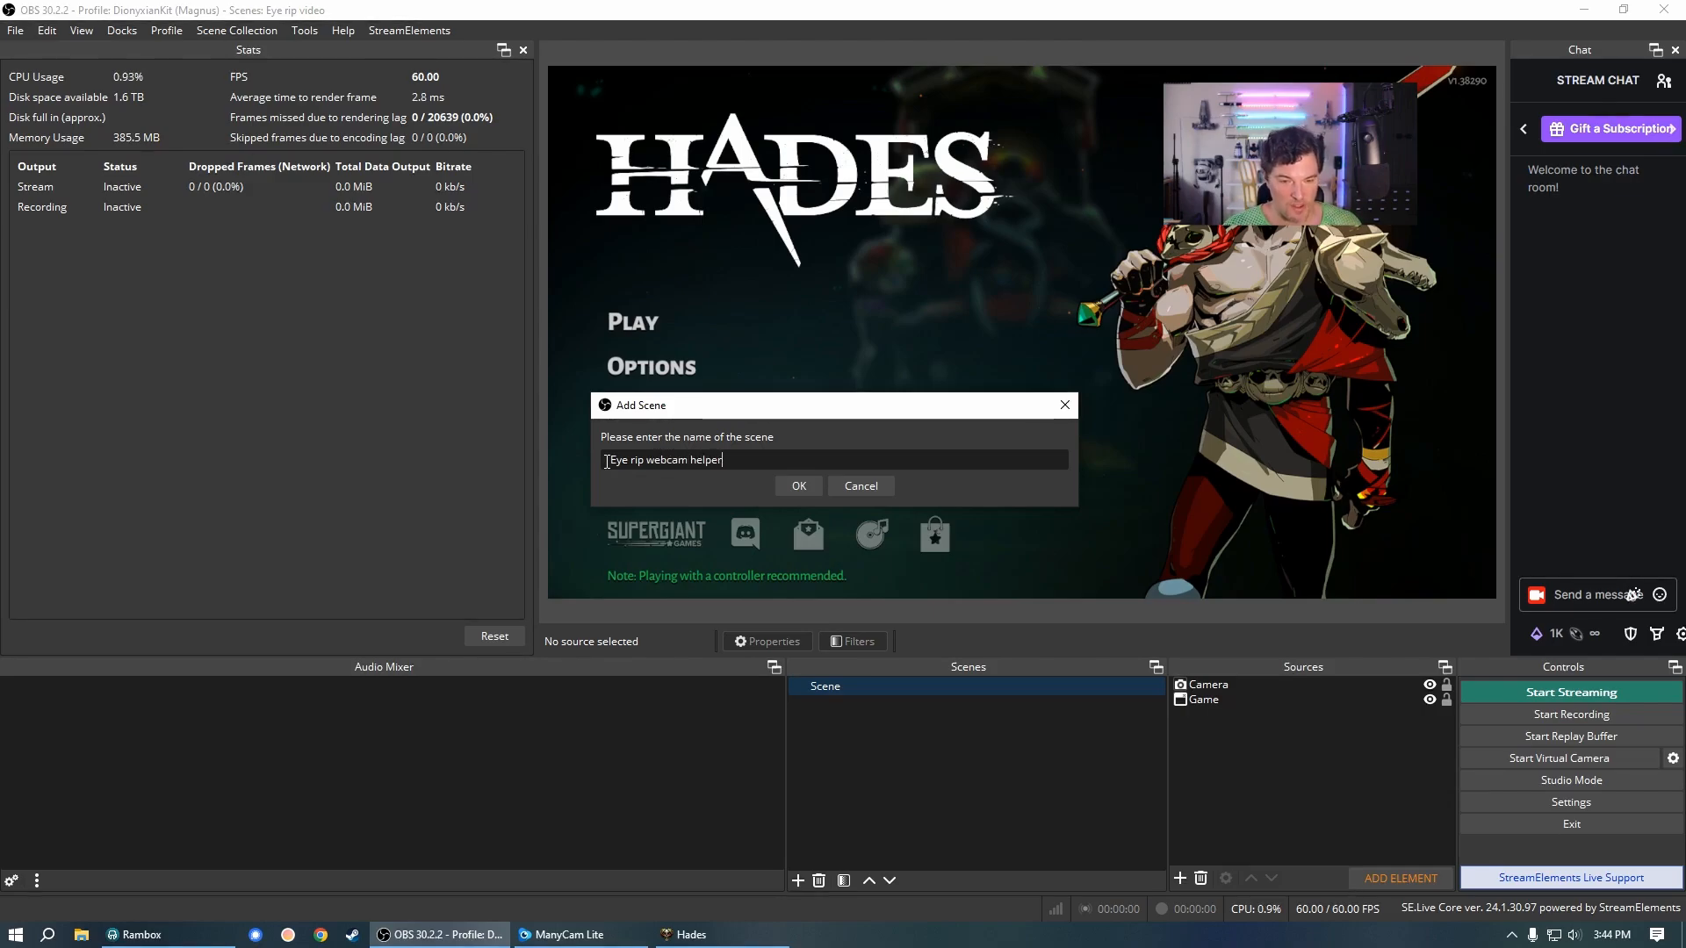
click(795, 487)
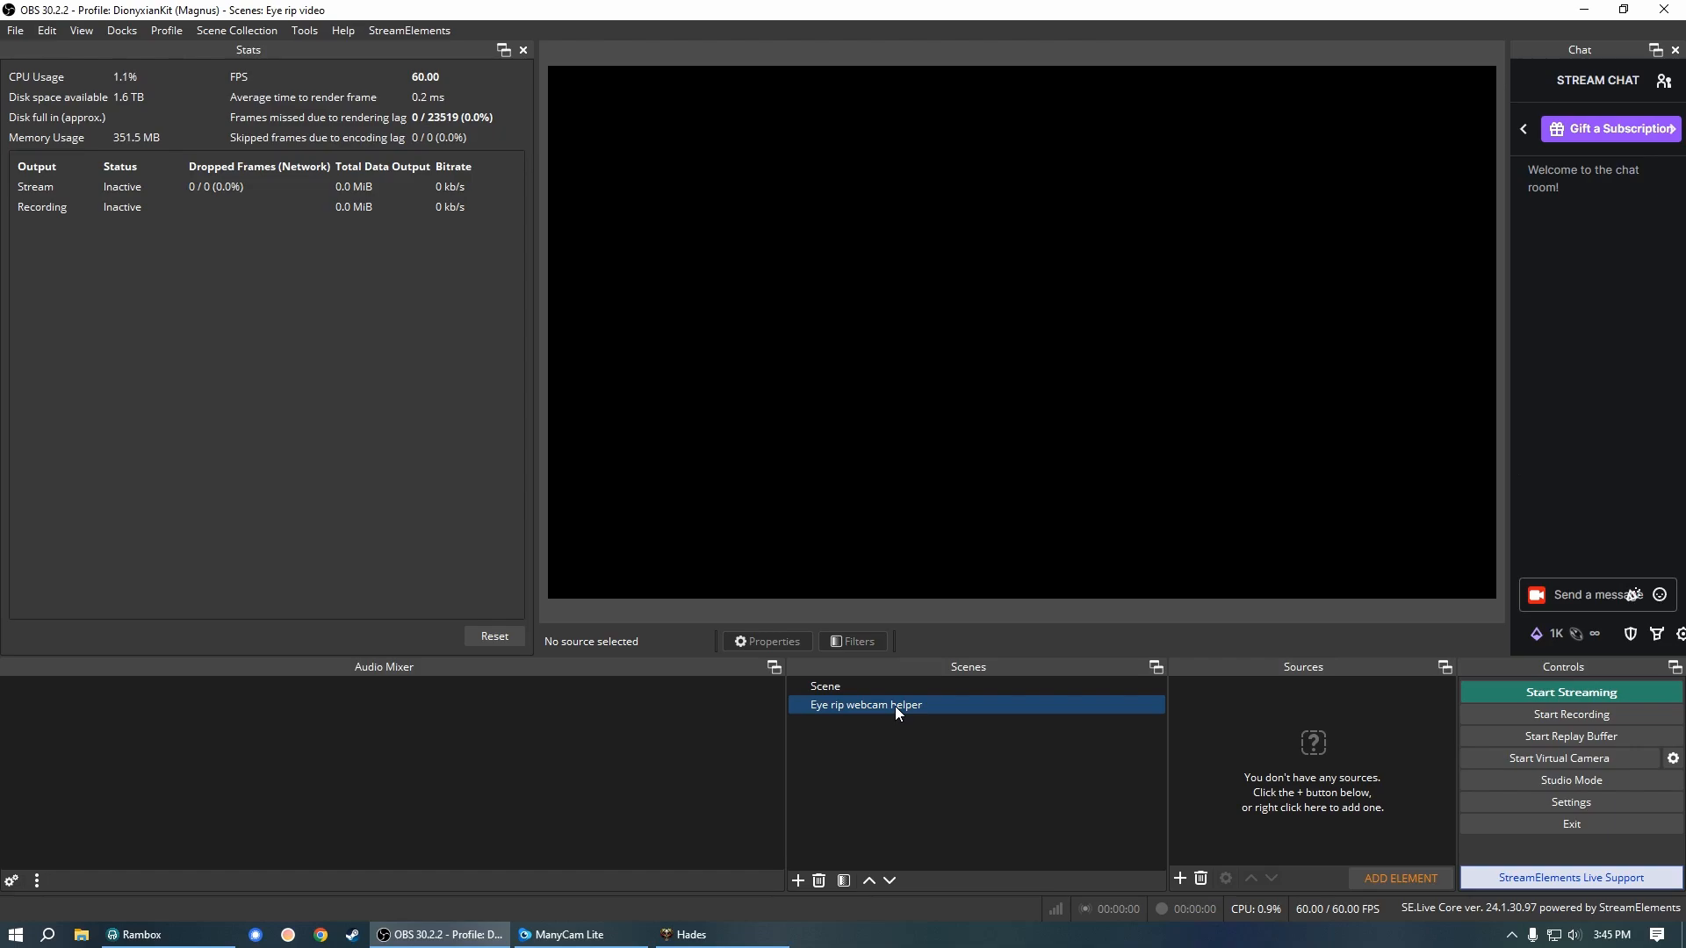
Add the existing Camera video capture source to the Eye rip webcam helper scene and enlarge it to fill the canvas
click(1180, 879)
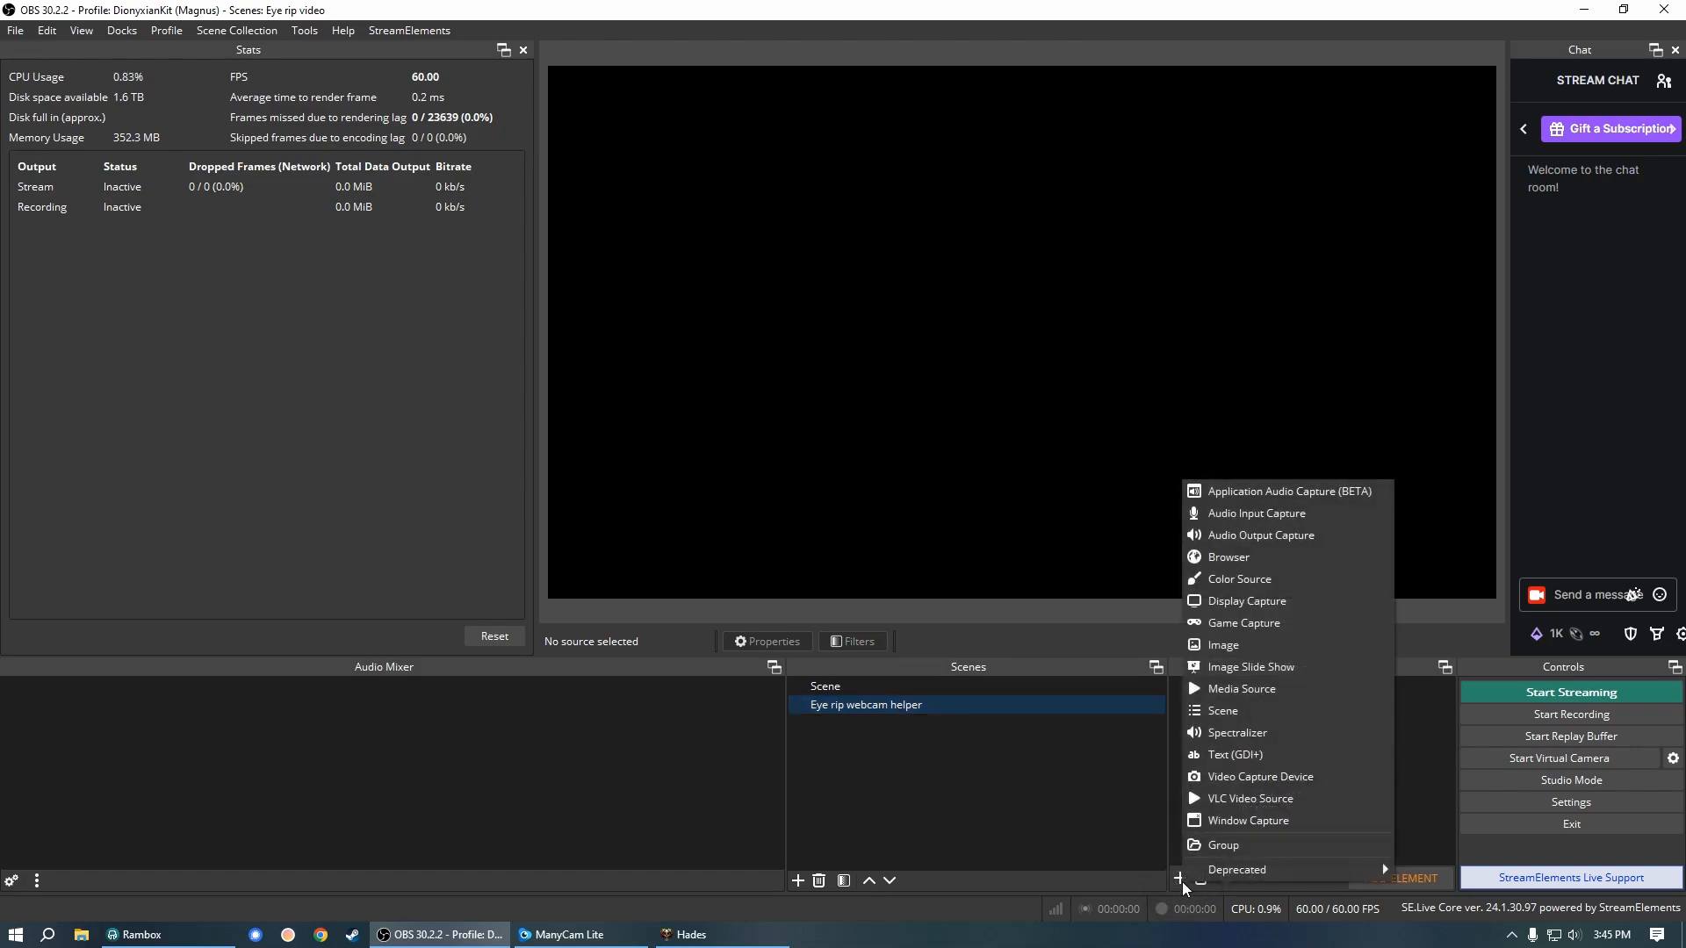
click(1261, 776)
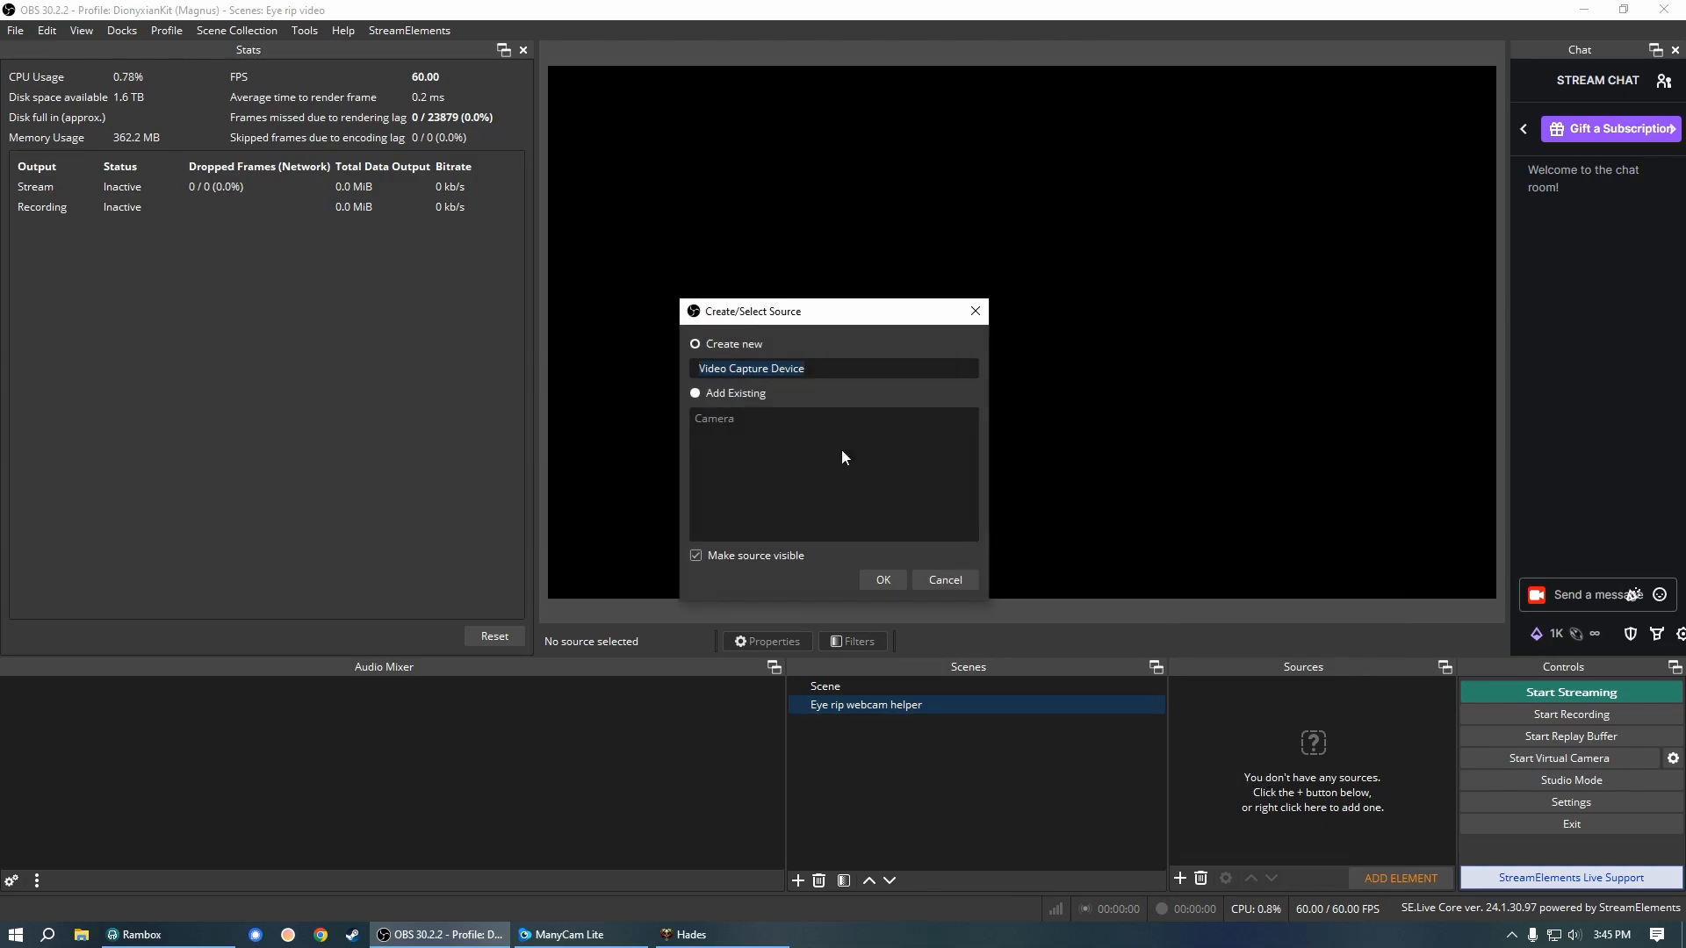
click(734, 395)
click(726, 417)
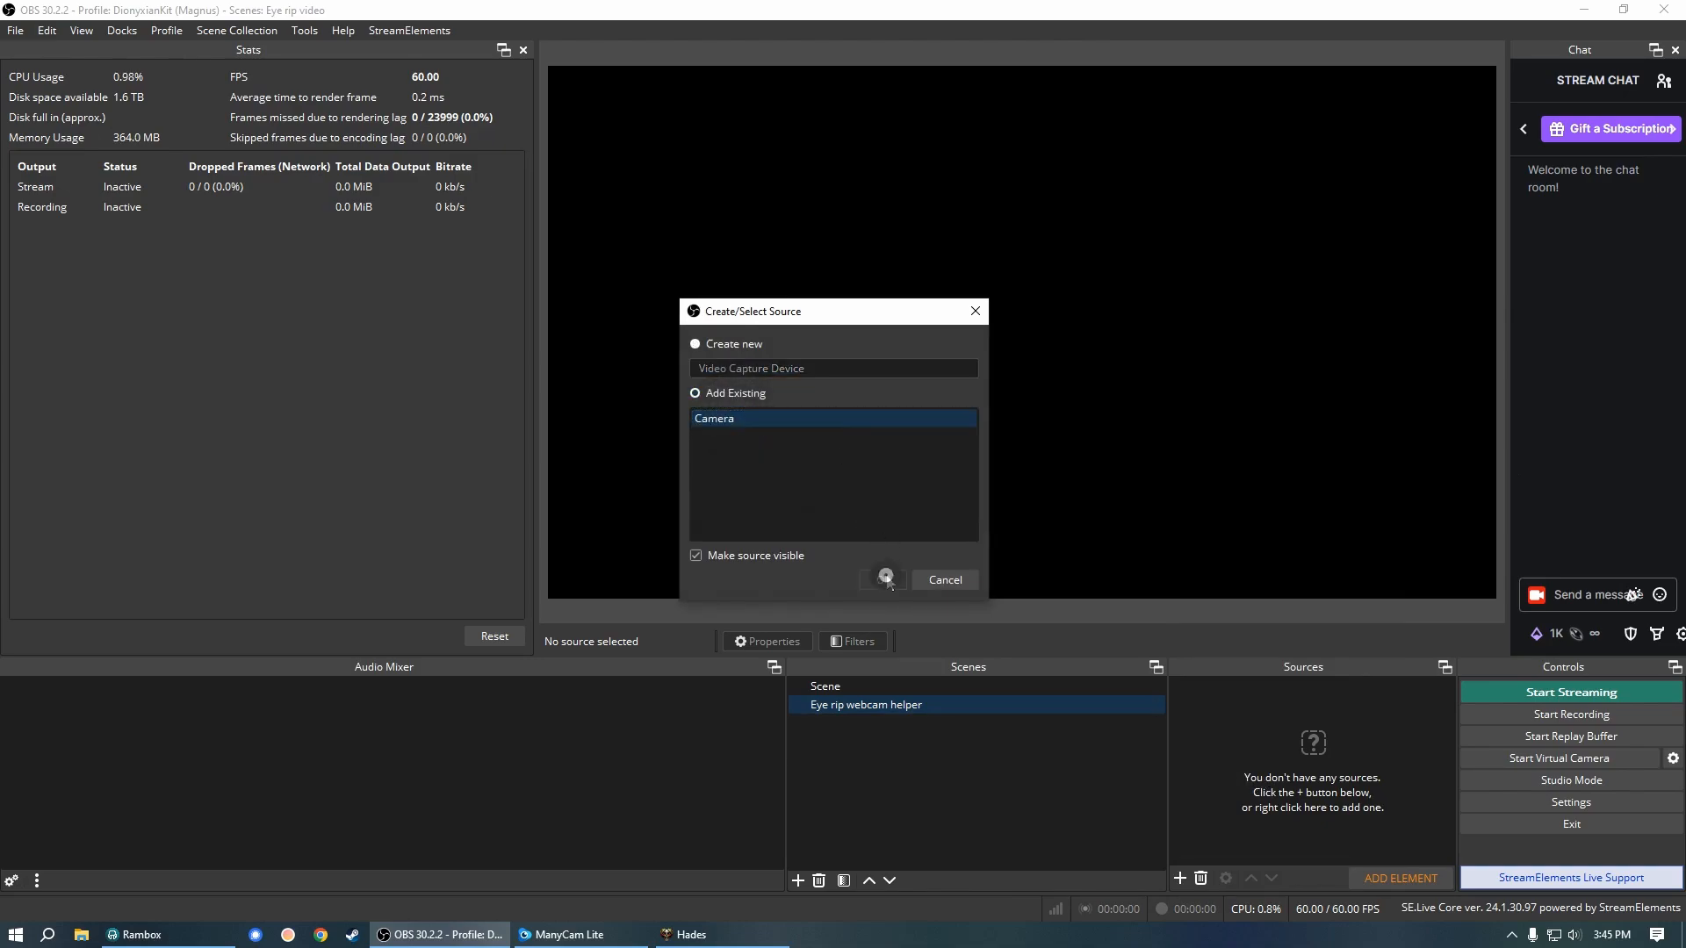
click(884, 579)
drag(1179, 421, 1457, 612)
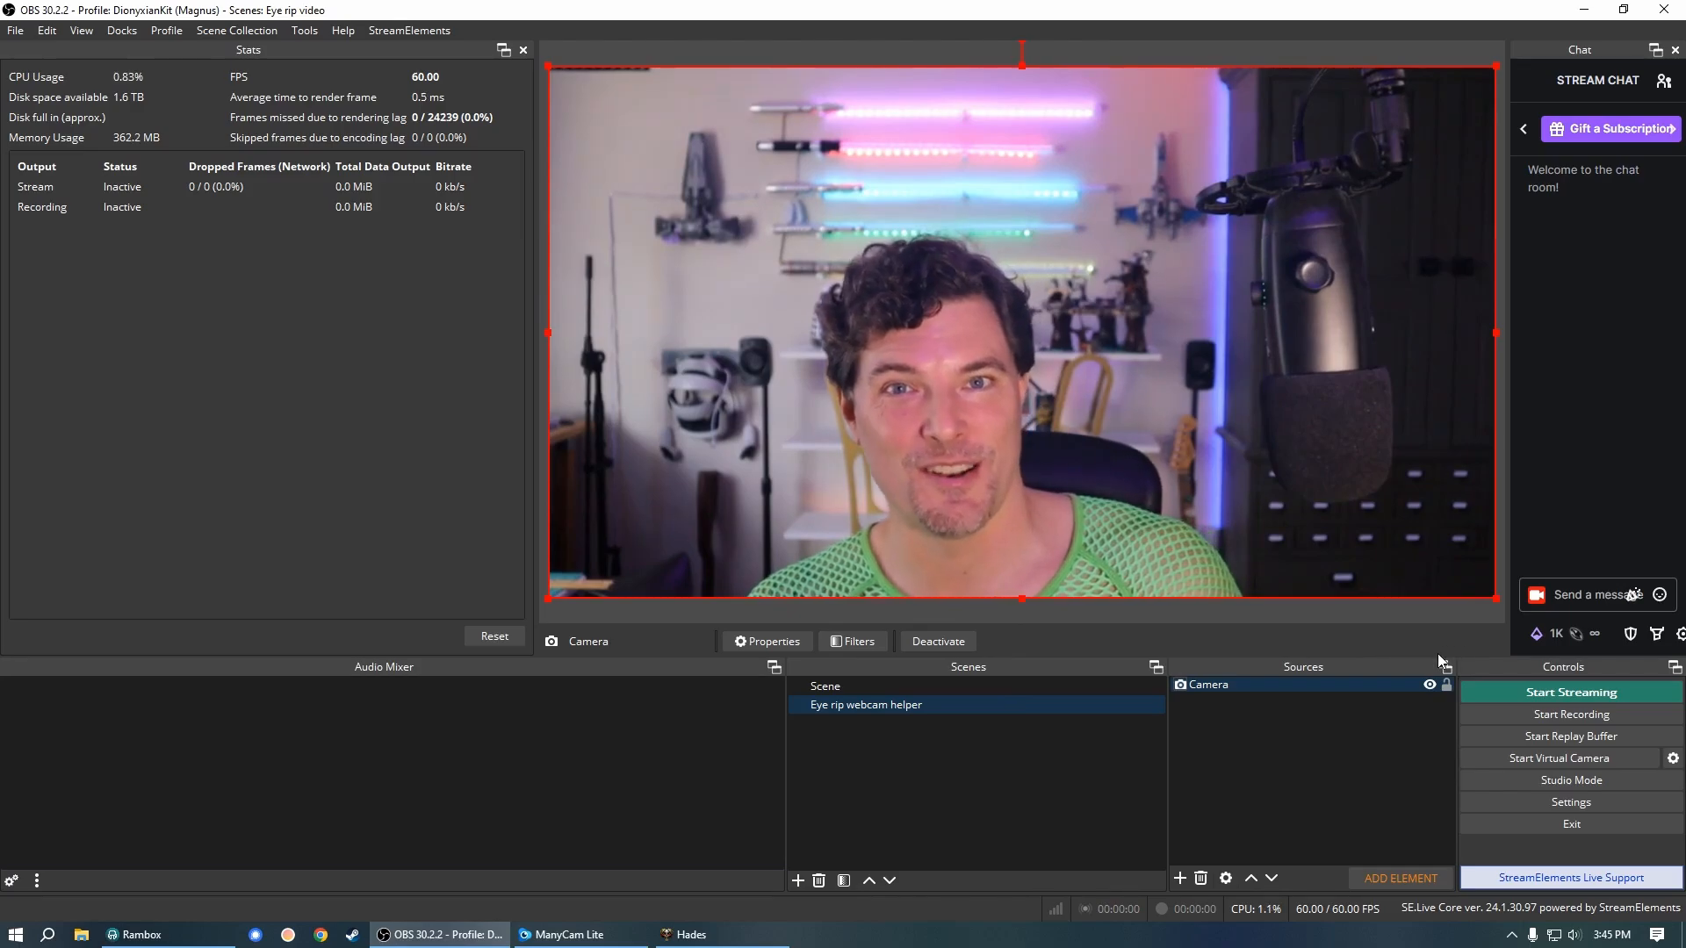
Add a new media source named "Eye rip movie" above the Camera source
click(1180, 878)
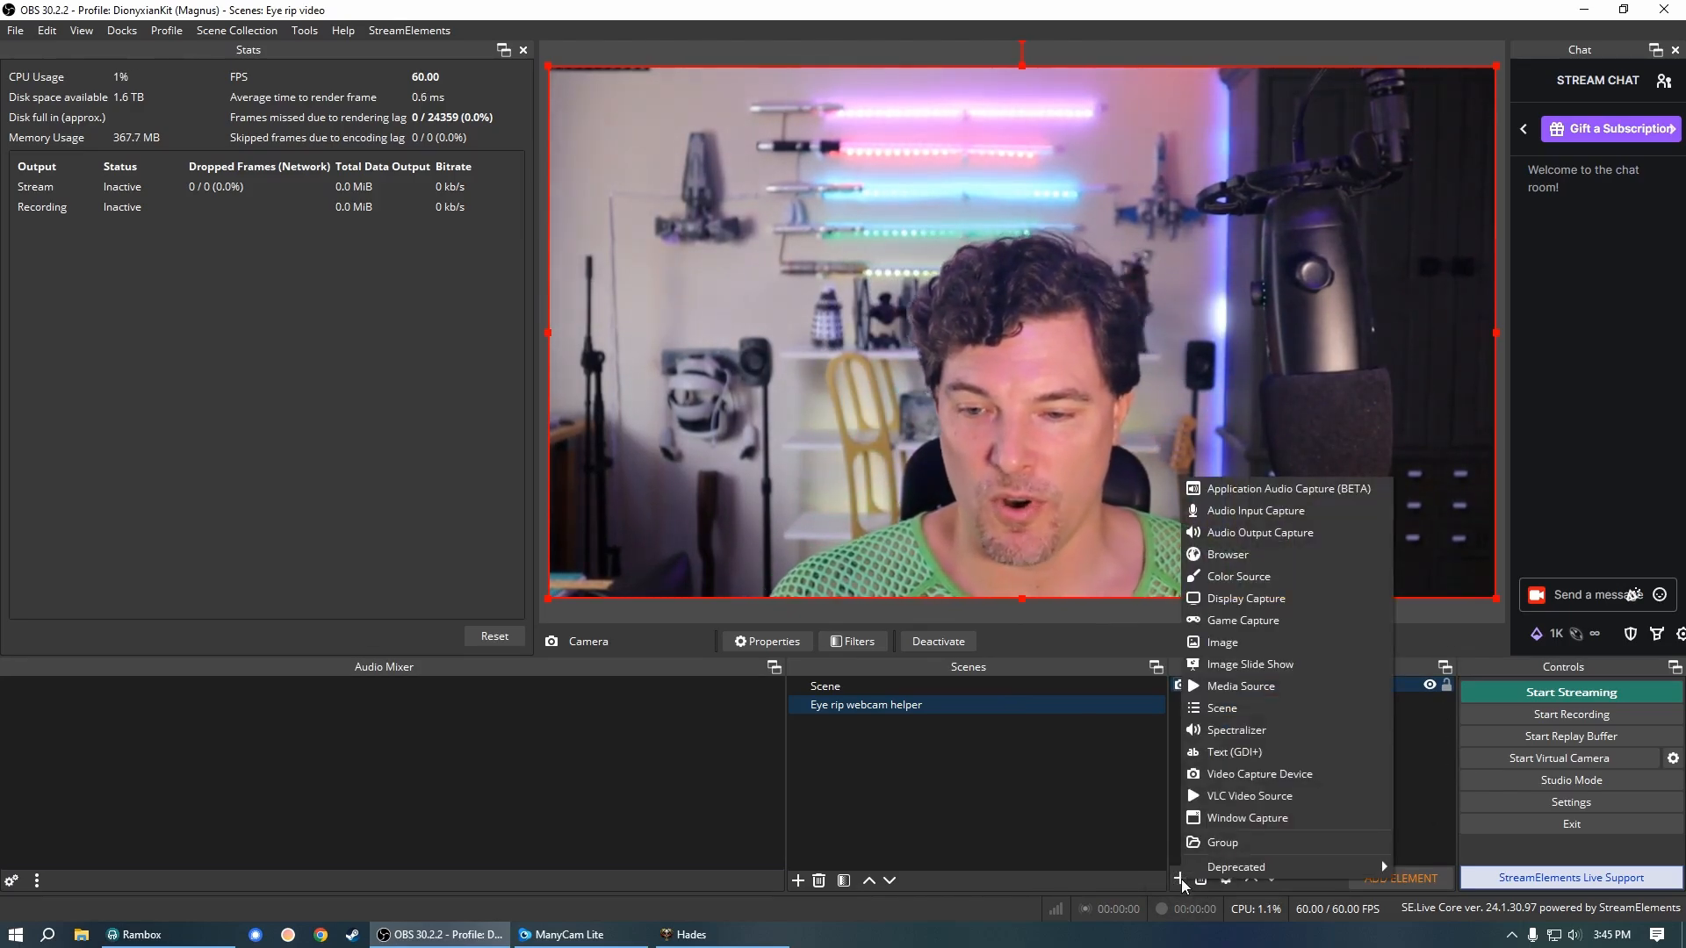
click(1241, 685)
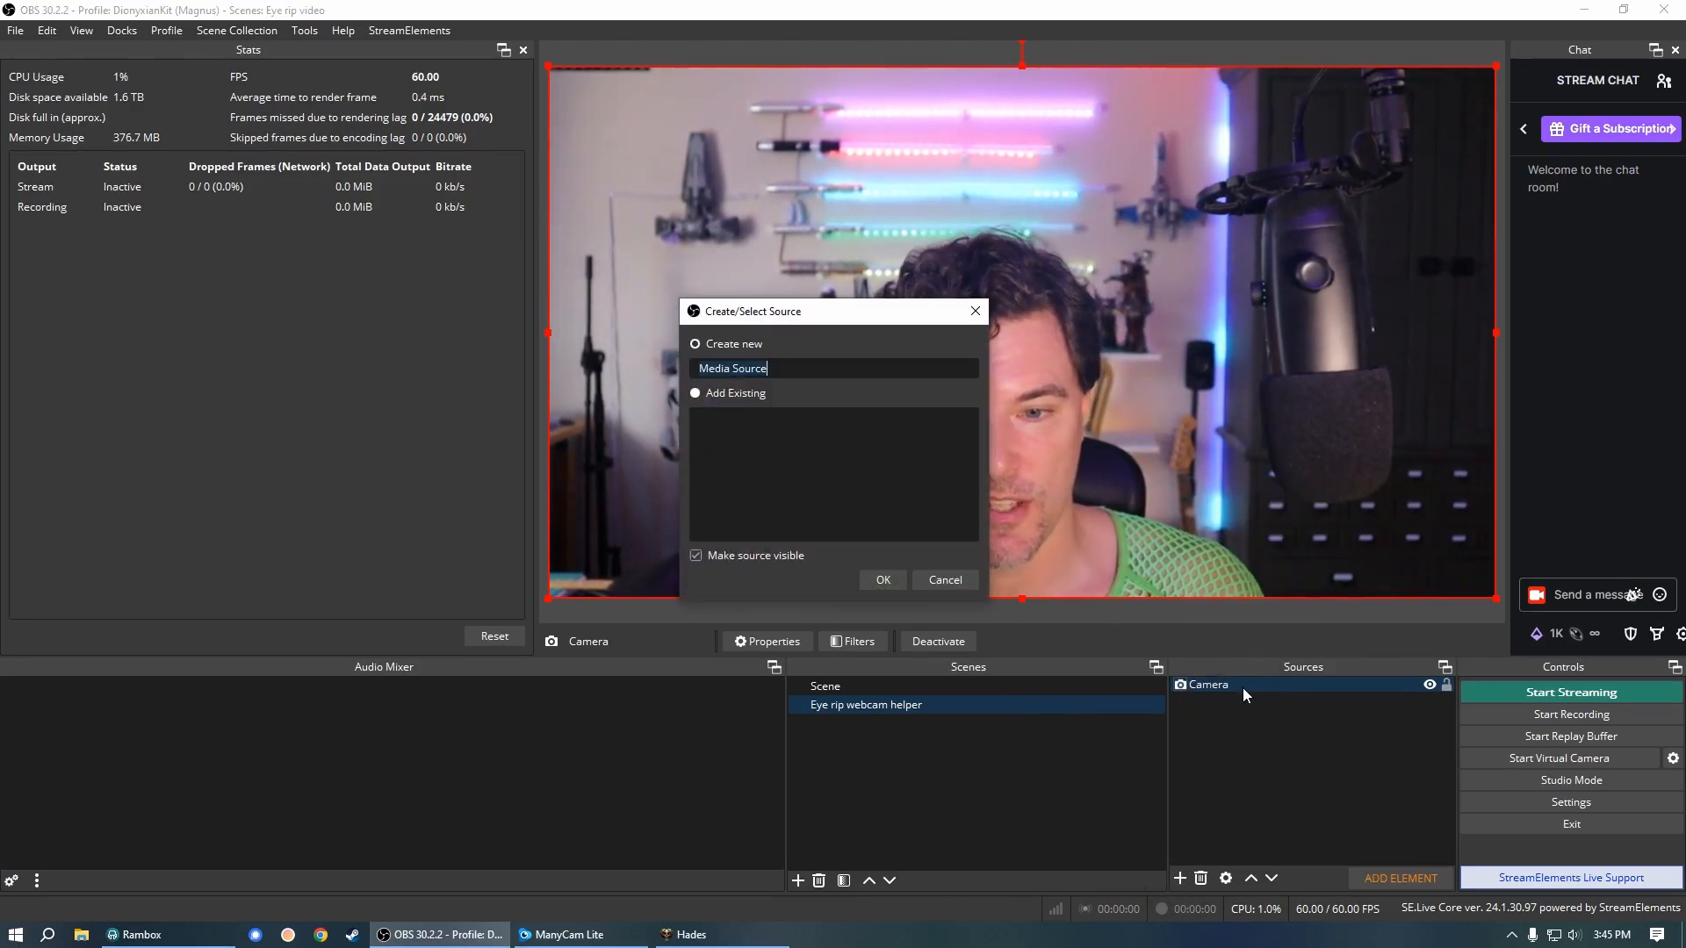
text(E)
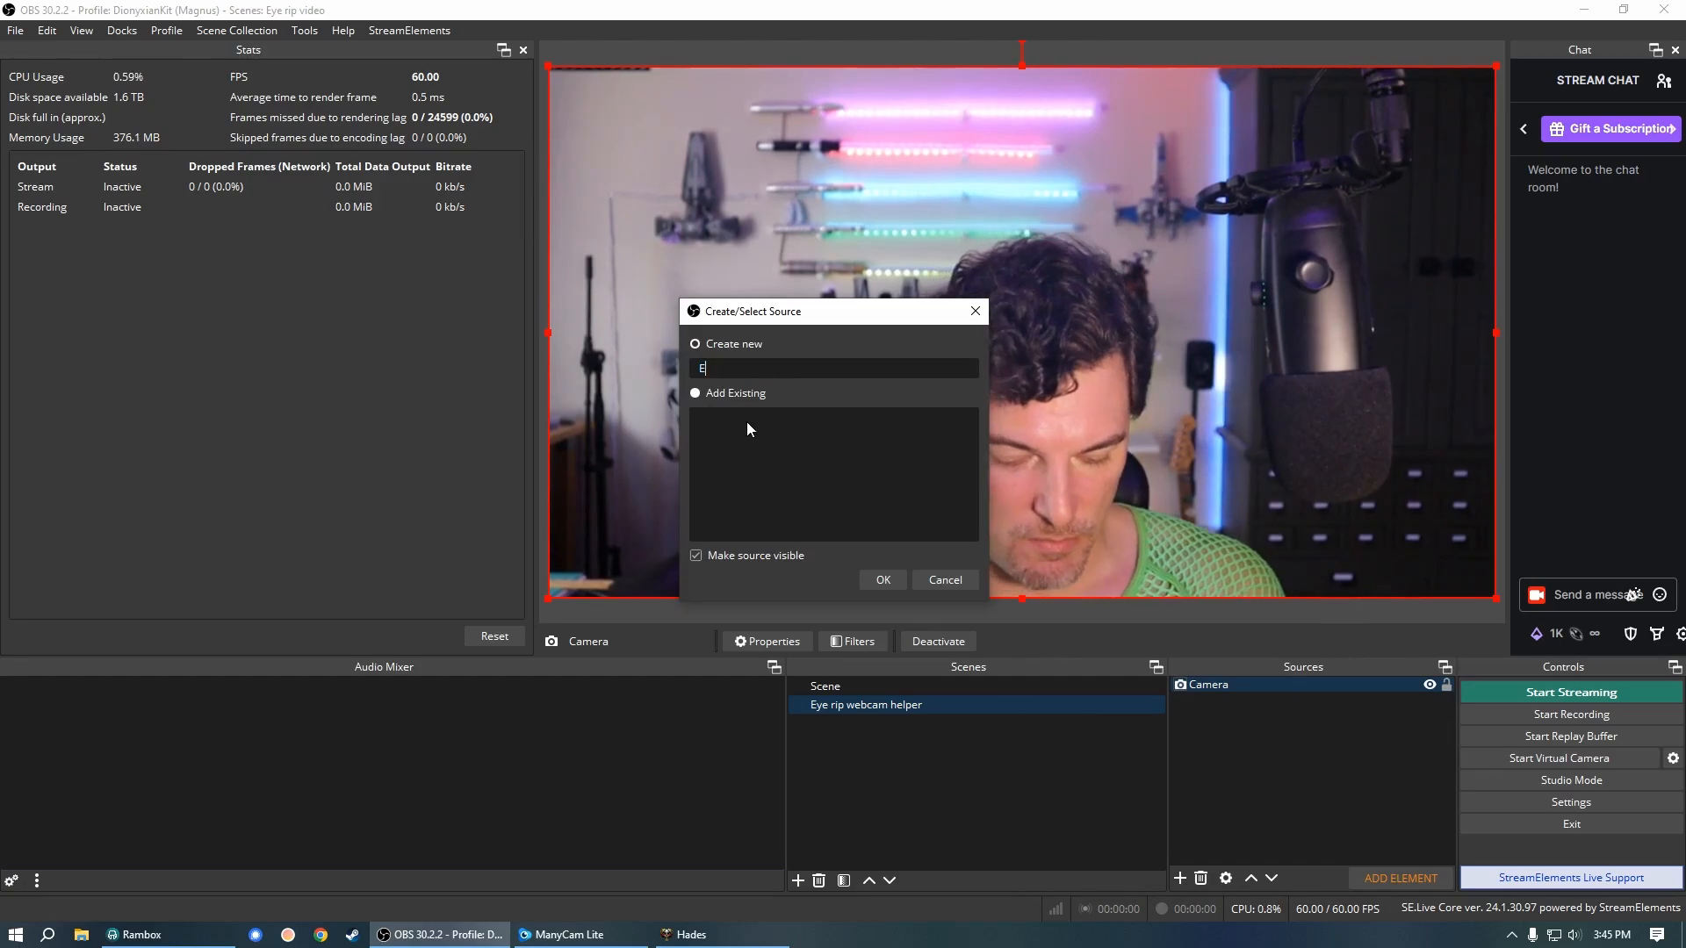
text(ye rip movie)
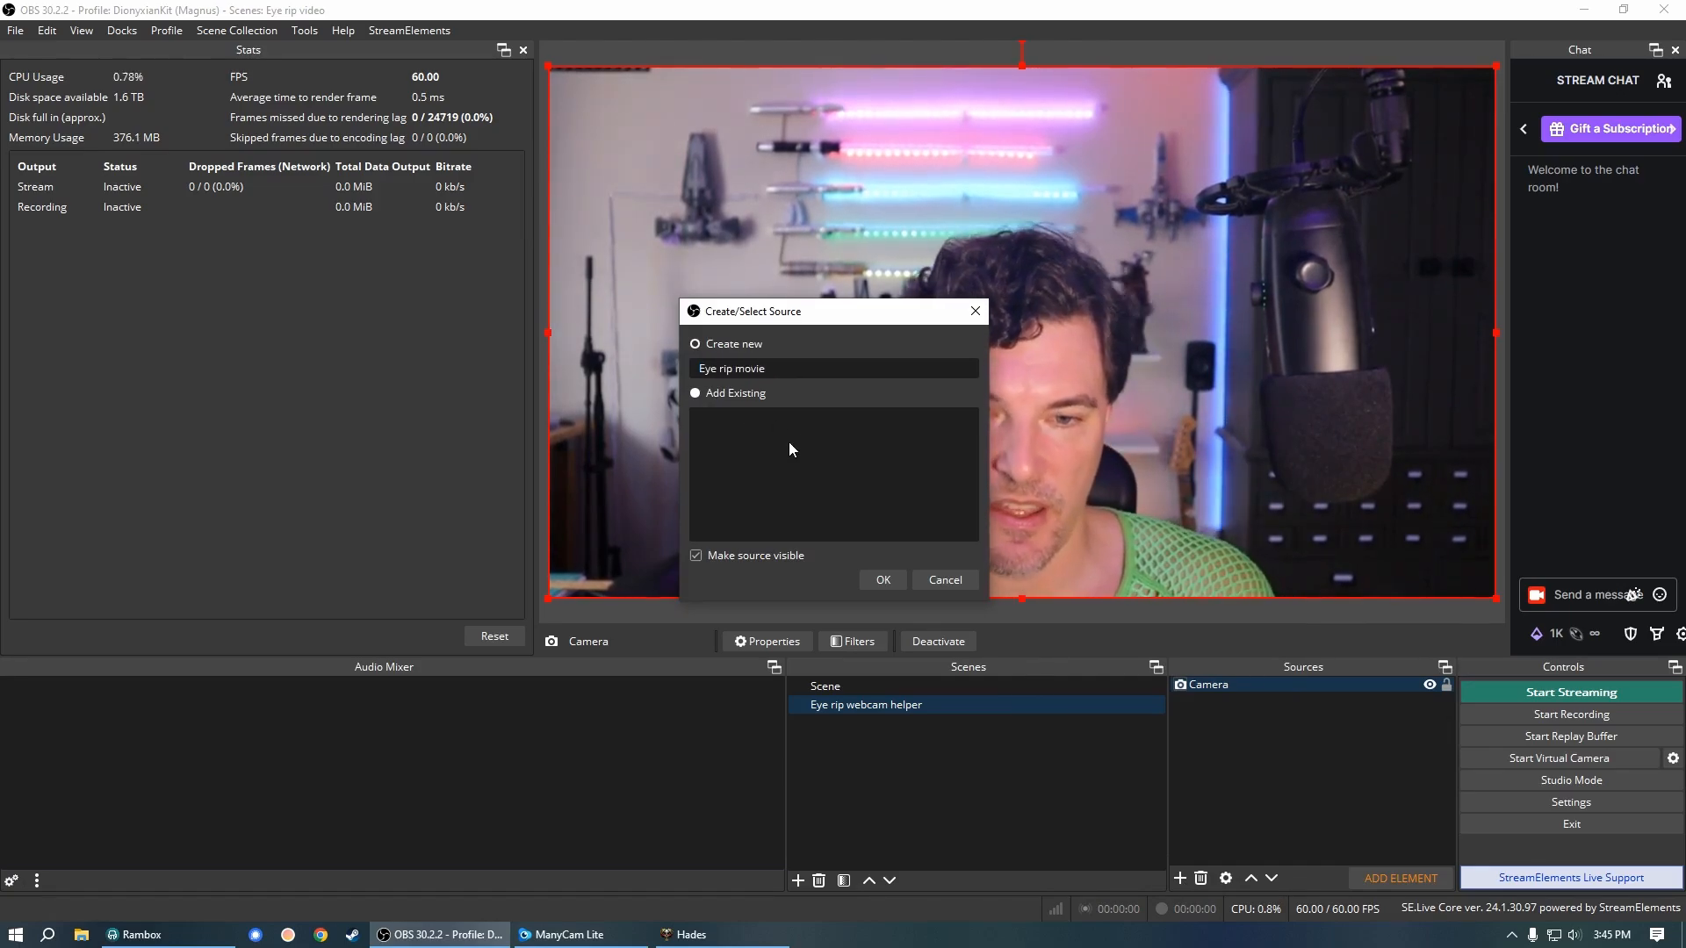
click(888, 581)
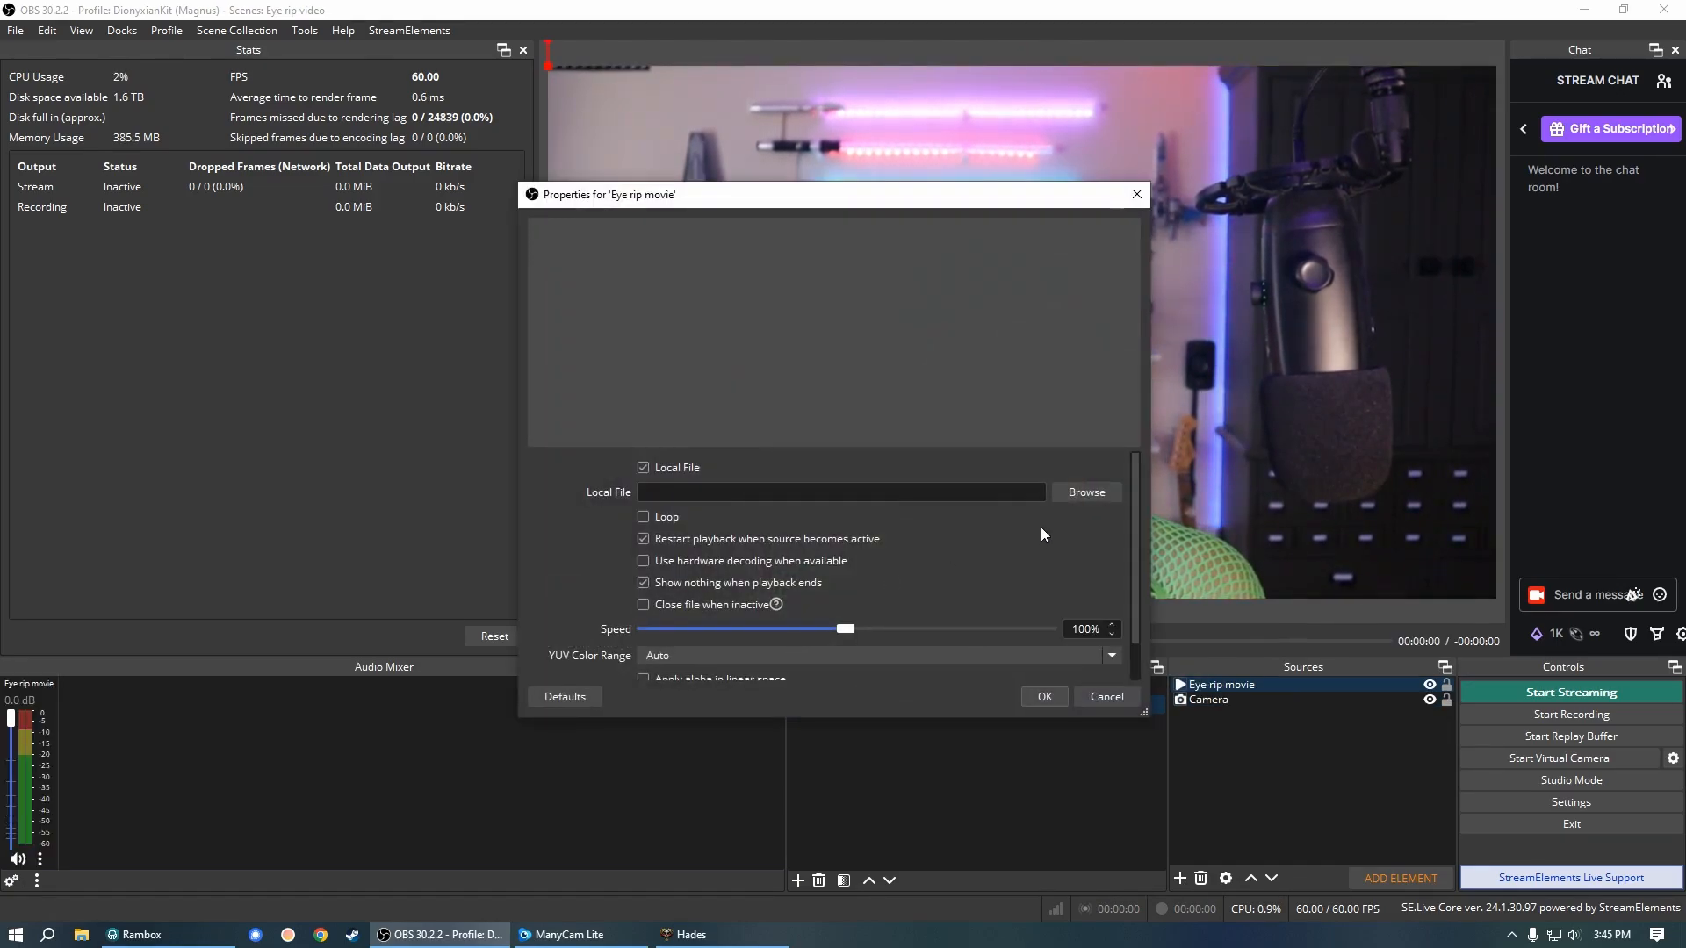
Load "P5 Eyes Rip Left Inverse.mov" from the Desktop's Twitch assets folder, enable hardware decoding and disable showing nothing when playback ends
click(1075, 495)
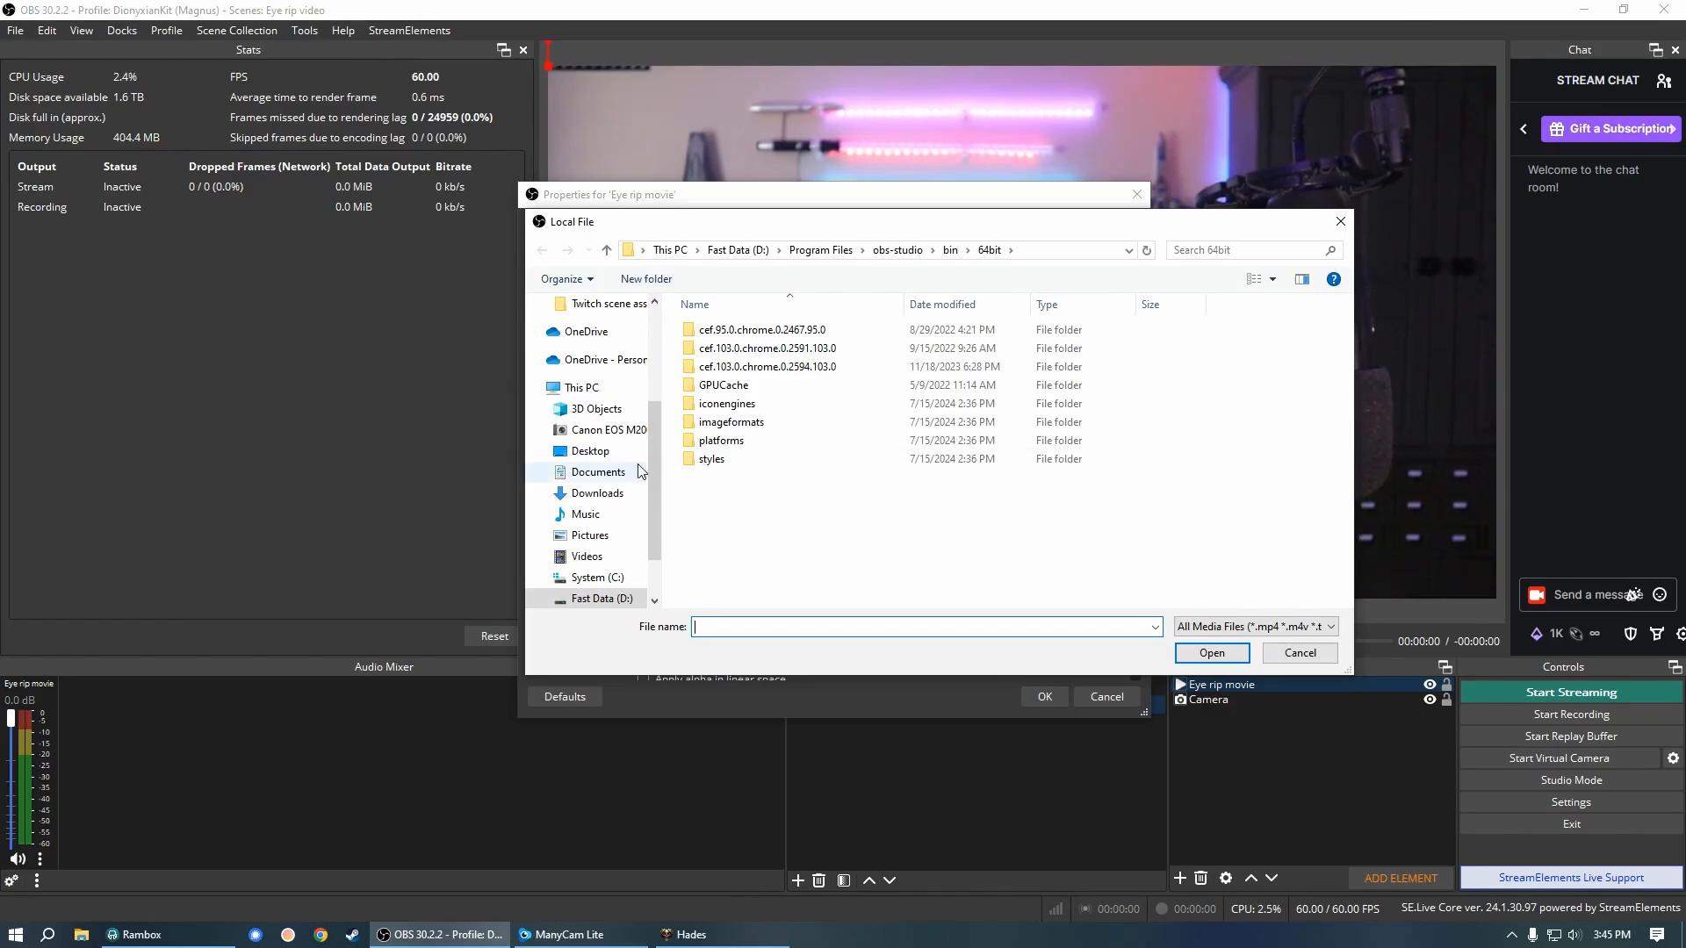
click(590, 450)
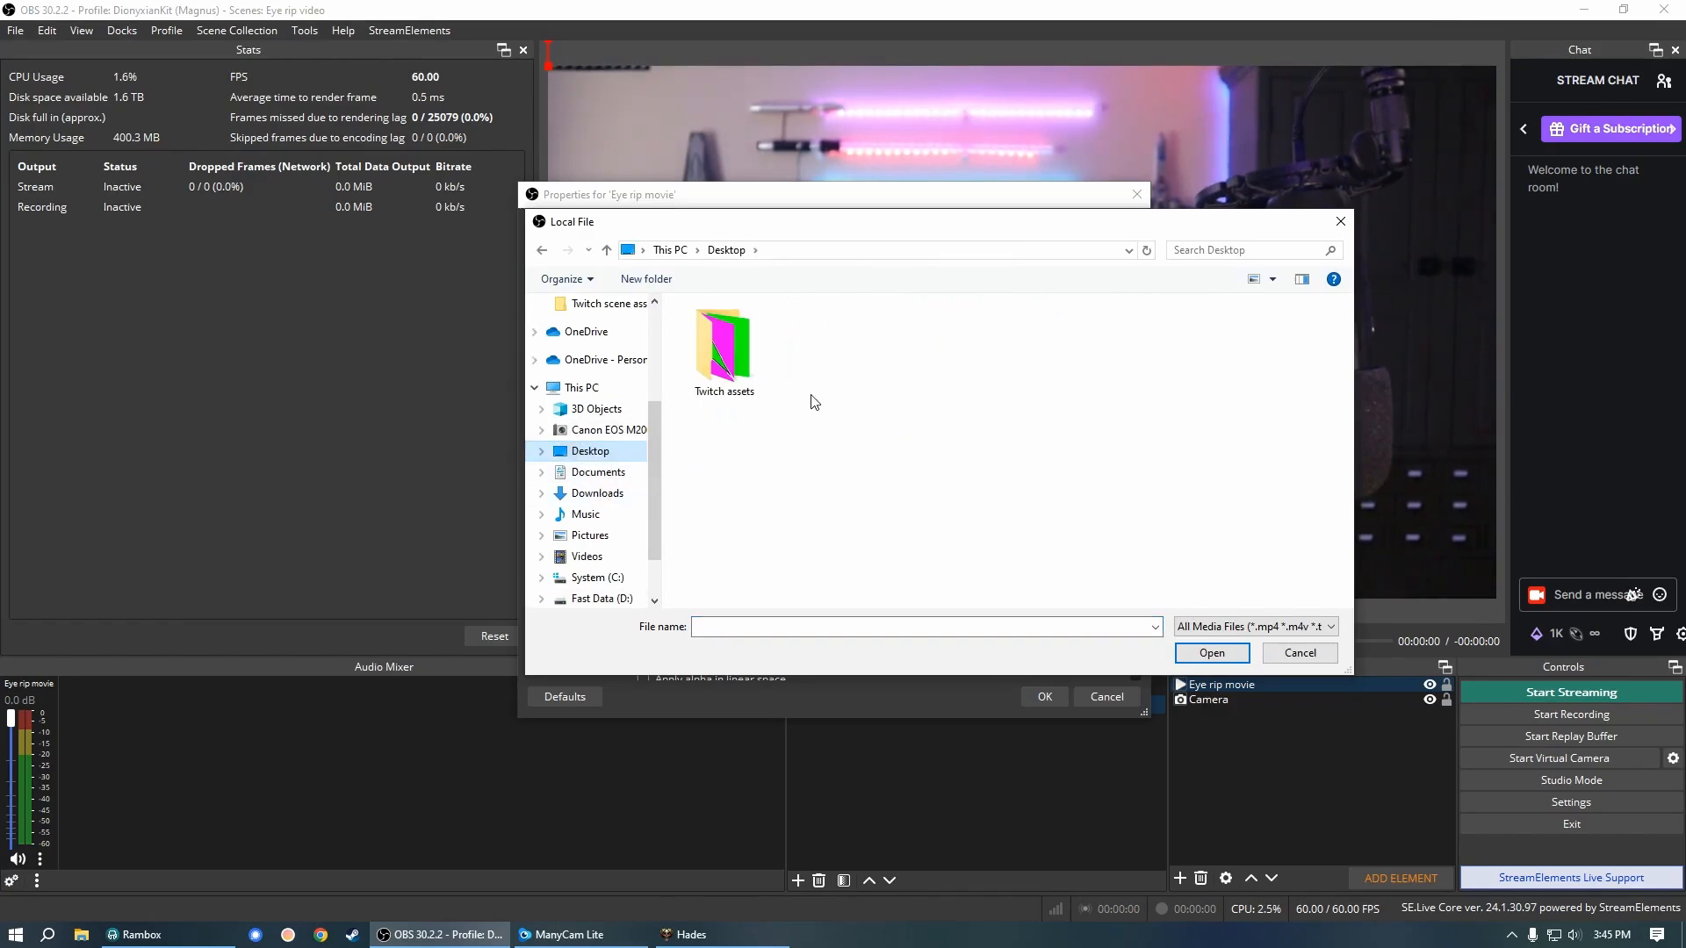
double_click(733, 354)
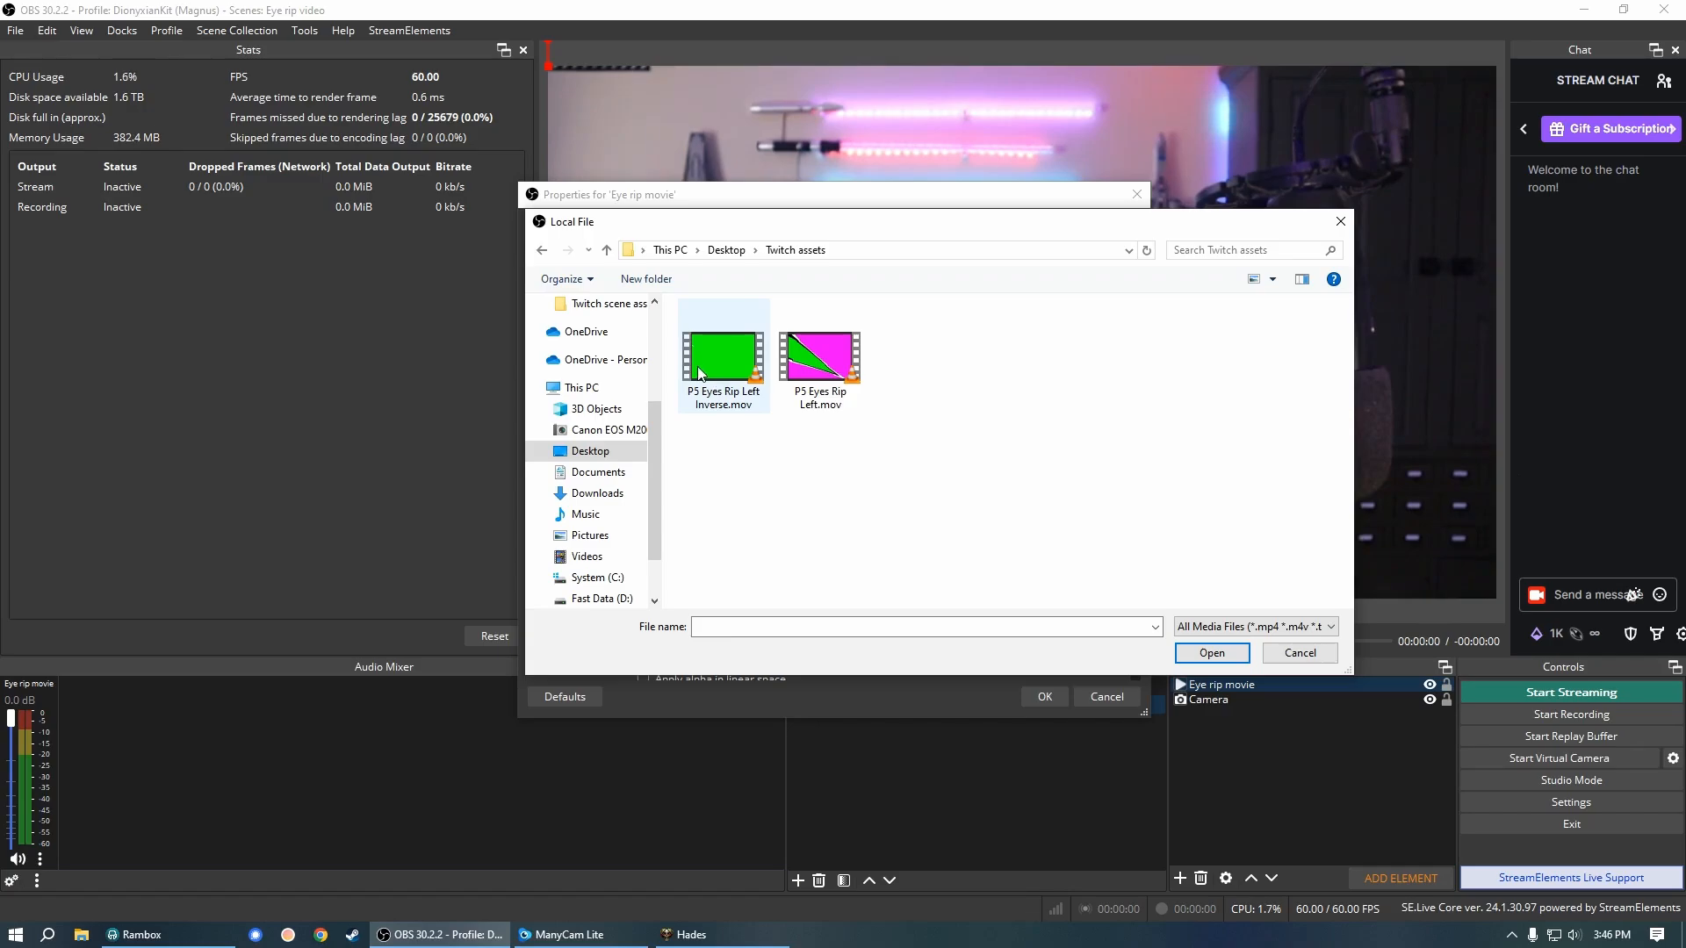
click(736, 354)
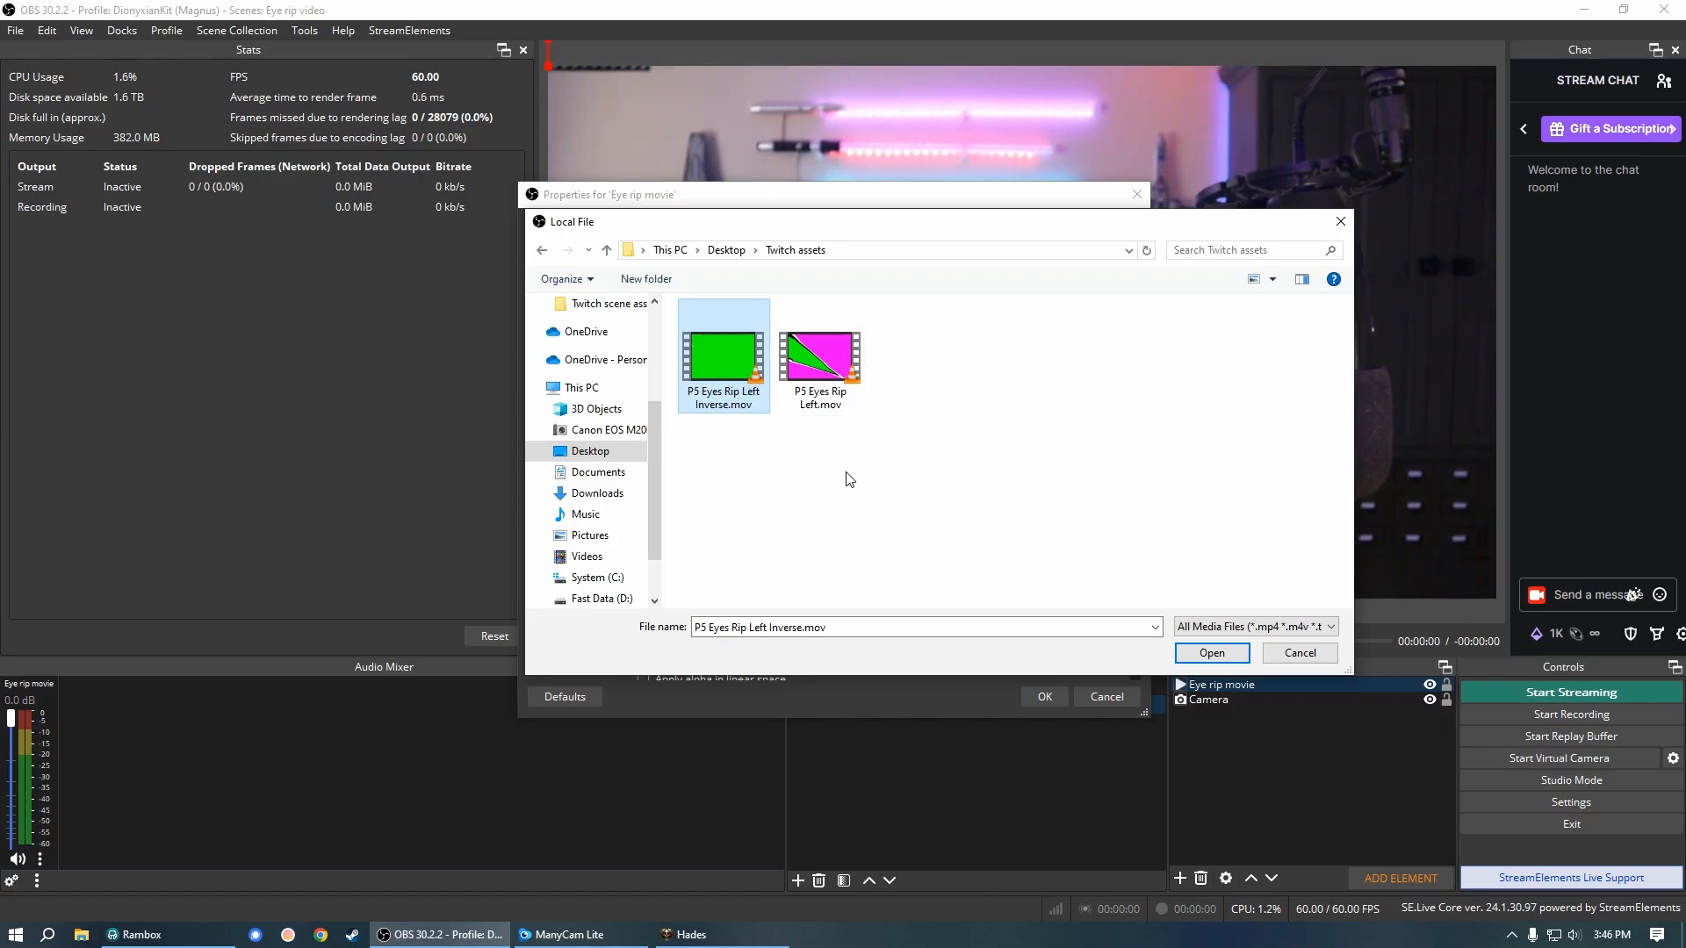
click(1207, 652)
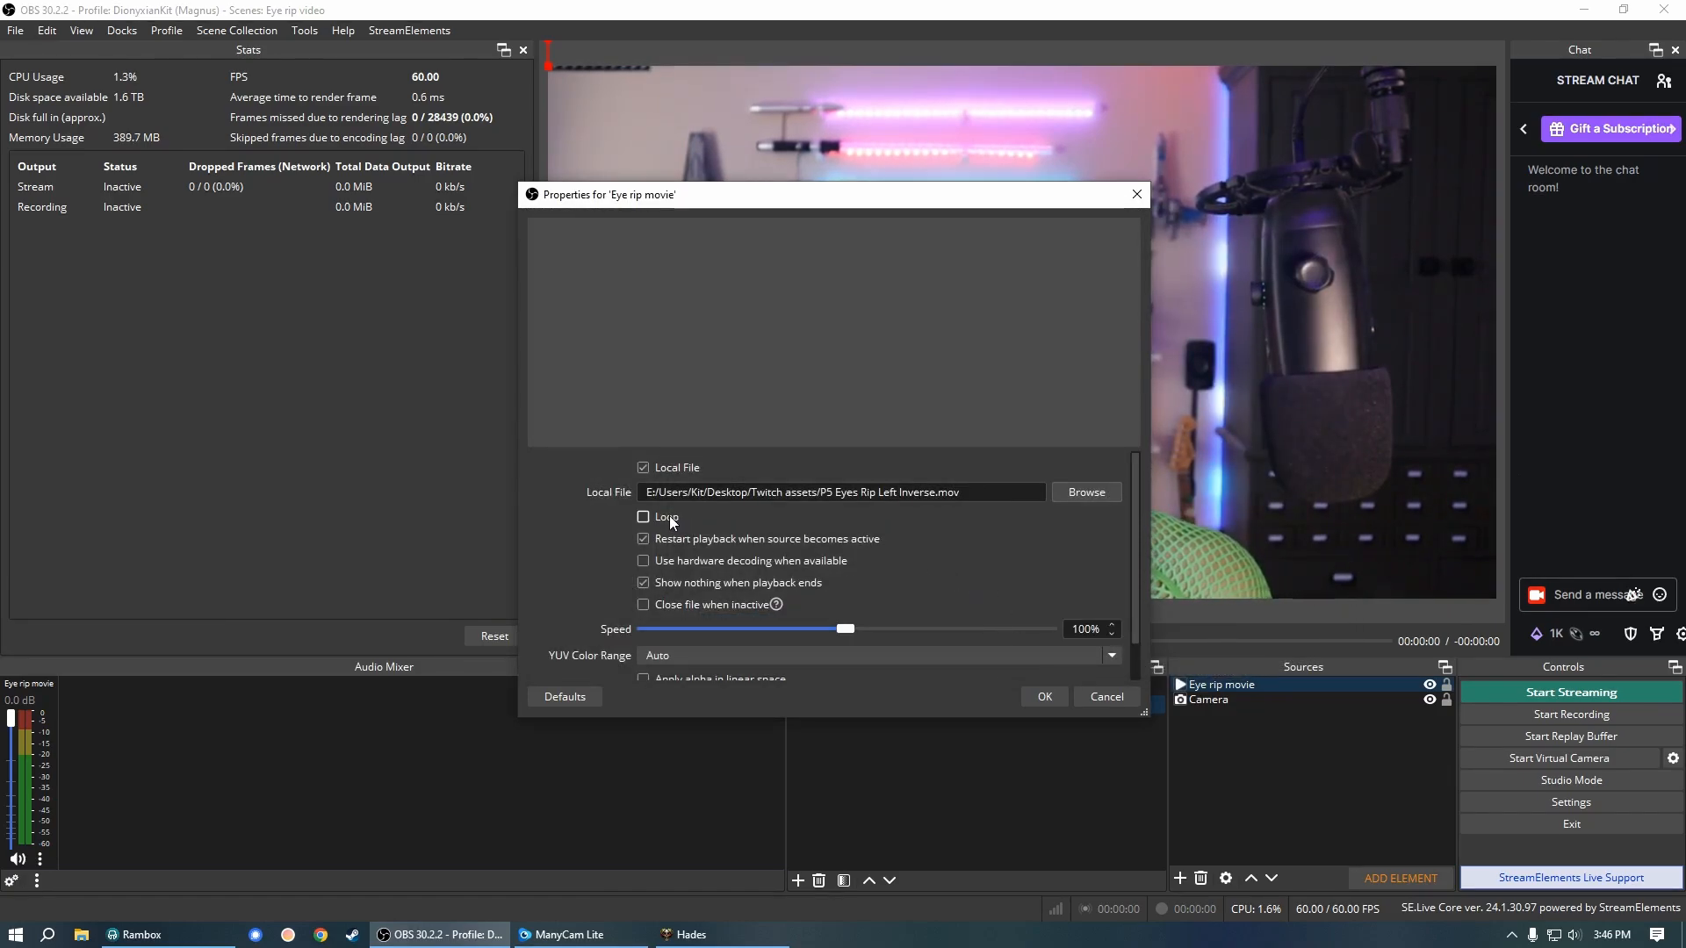
click(662, 562)
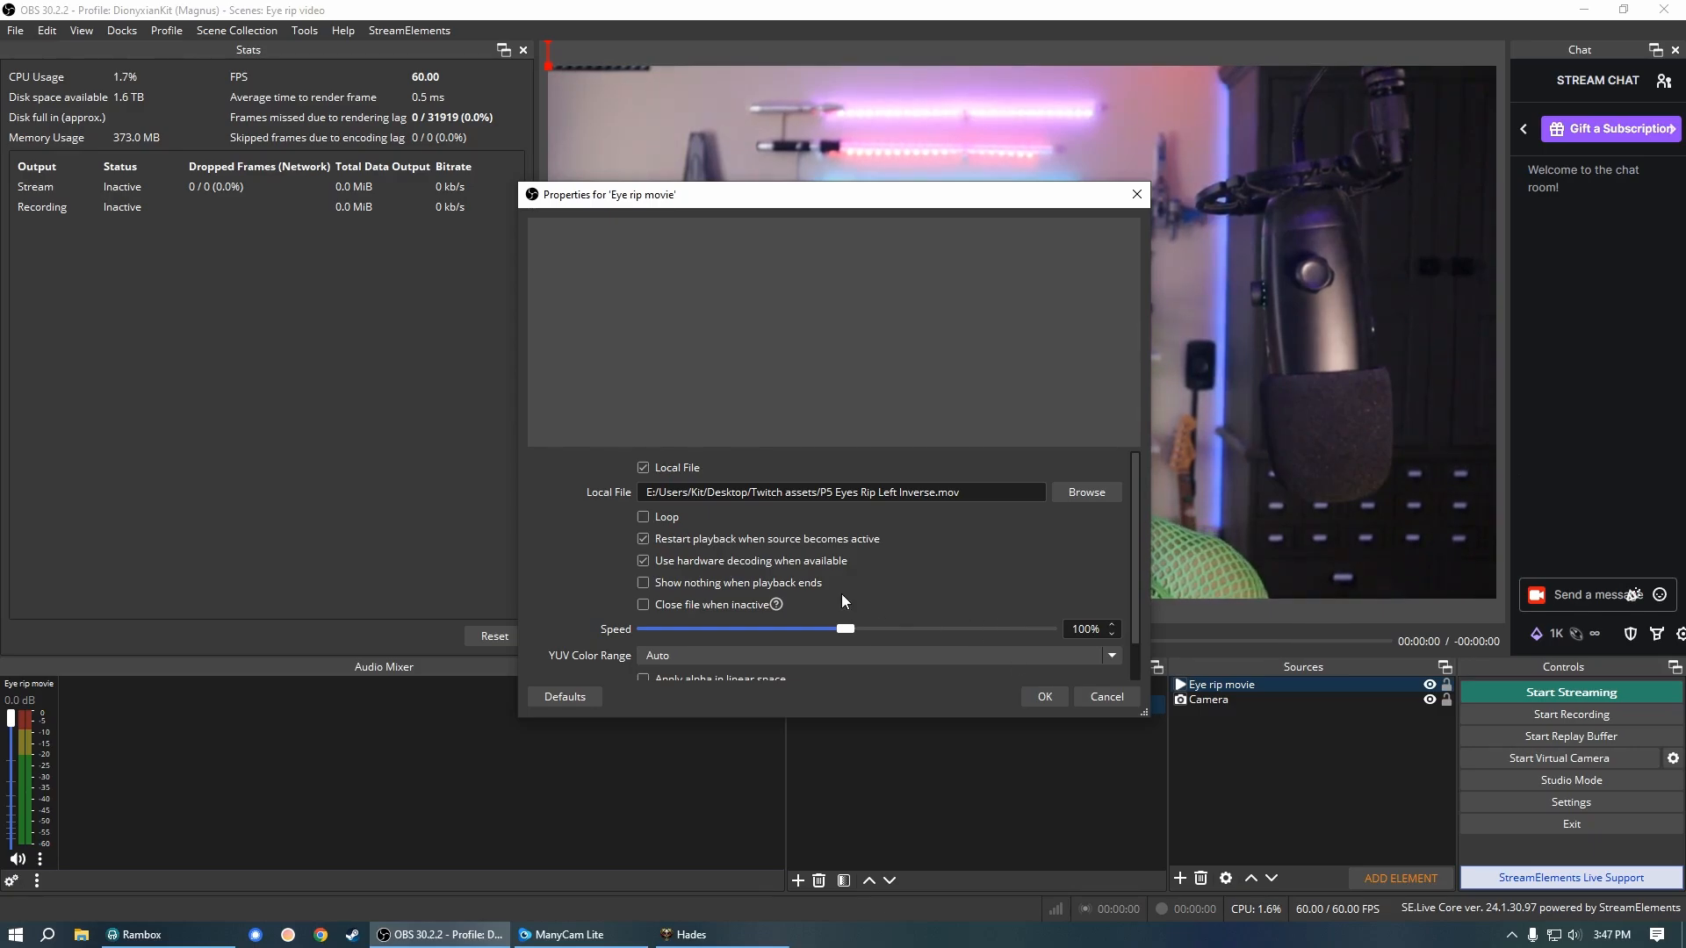
click(1043, 696)
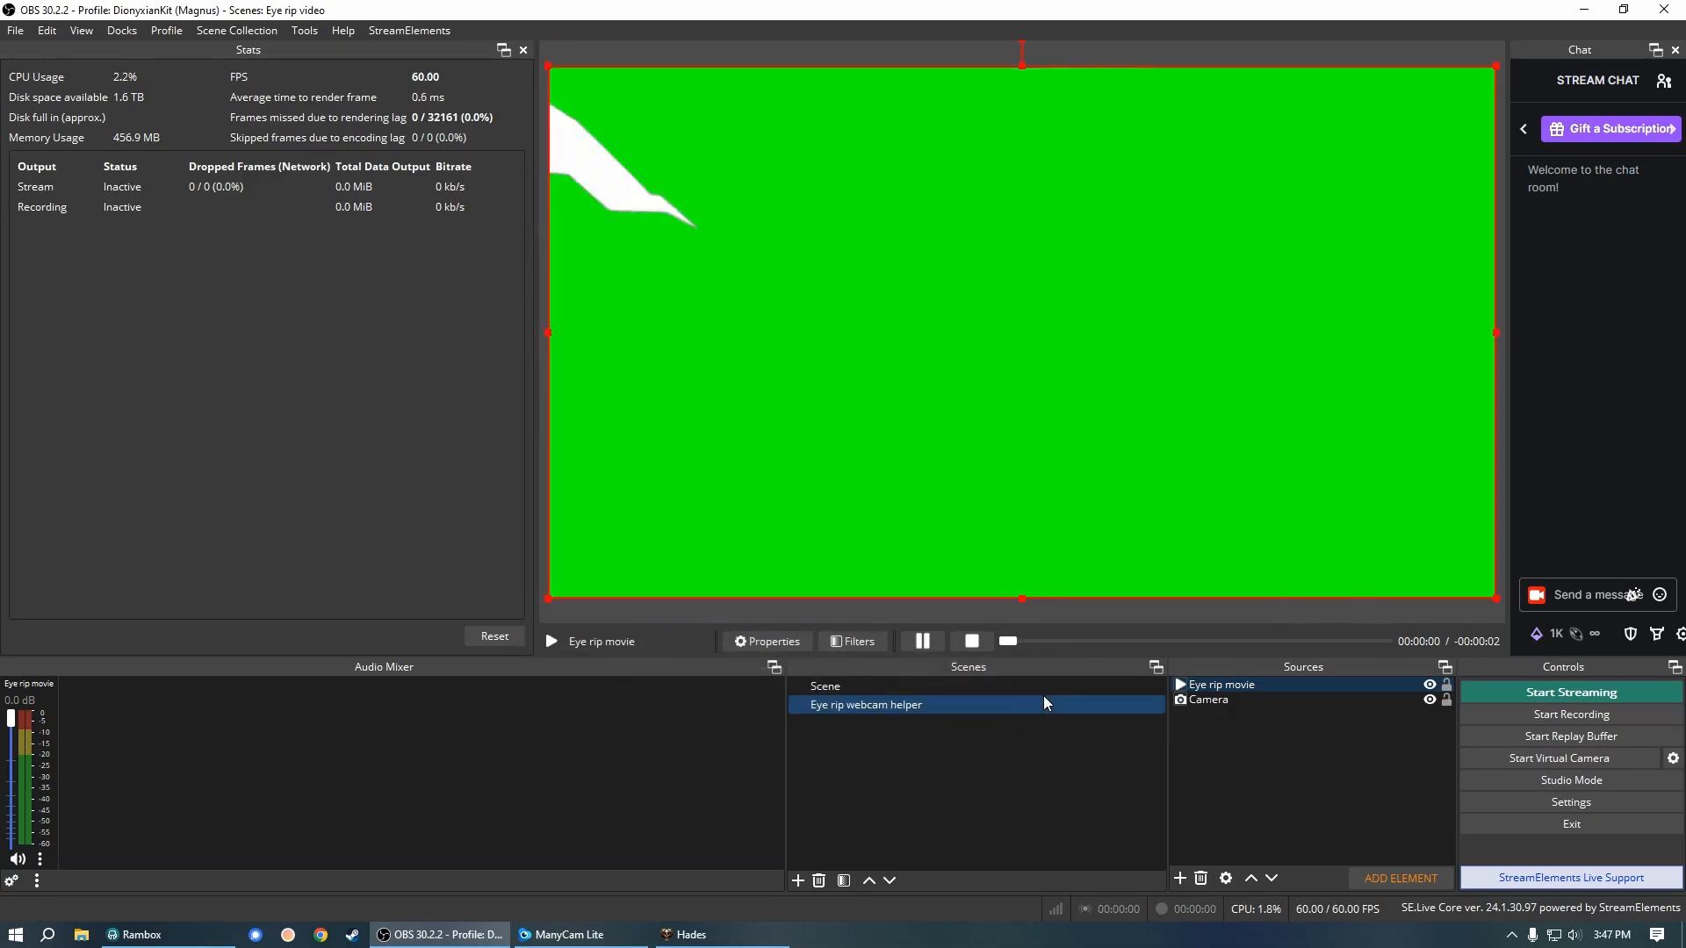
Replay the eye rip movie by switching to the other scene and back to Eye rip webcam helper
click(1205, 700)
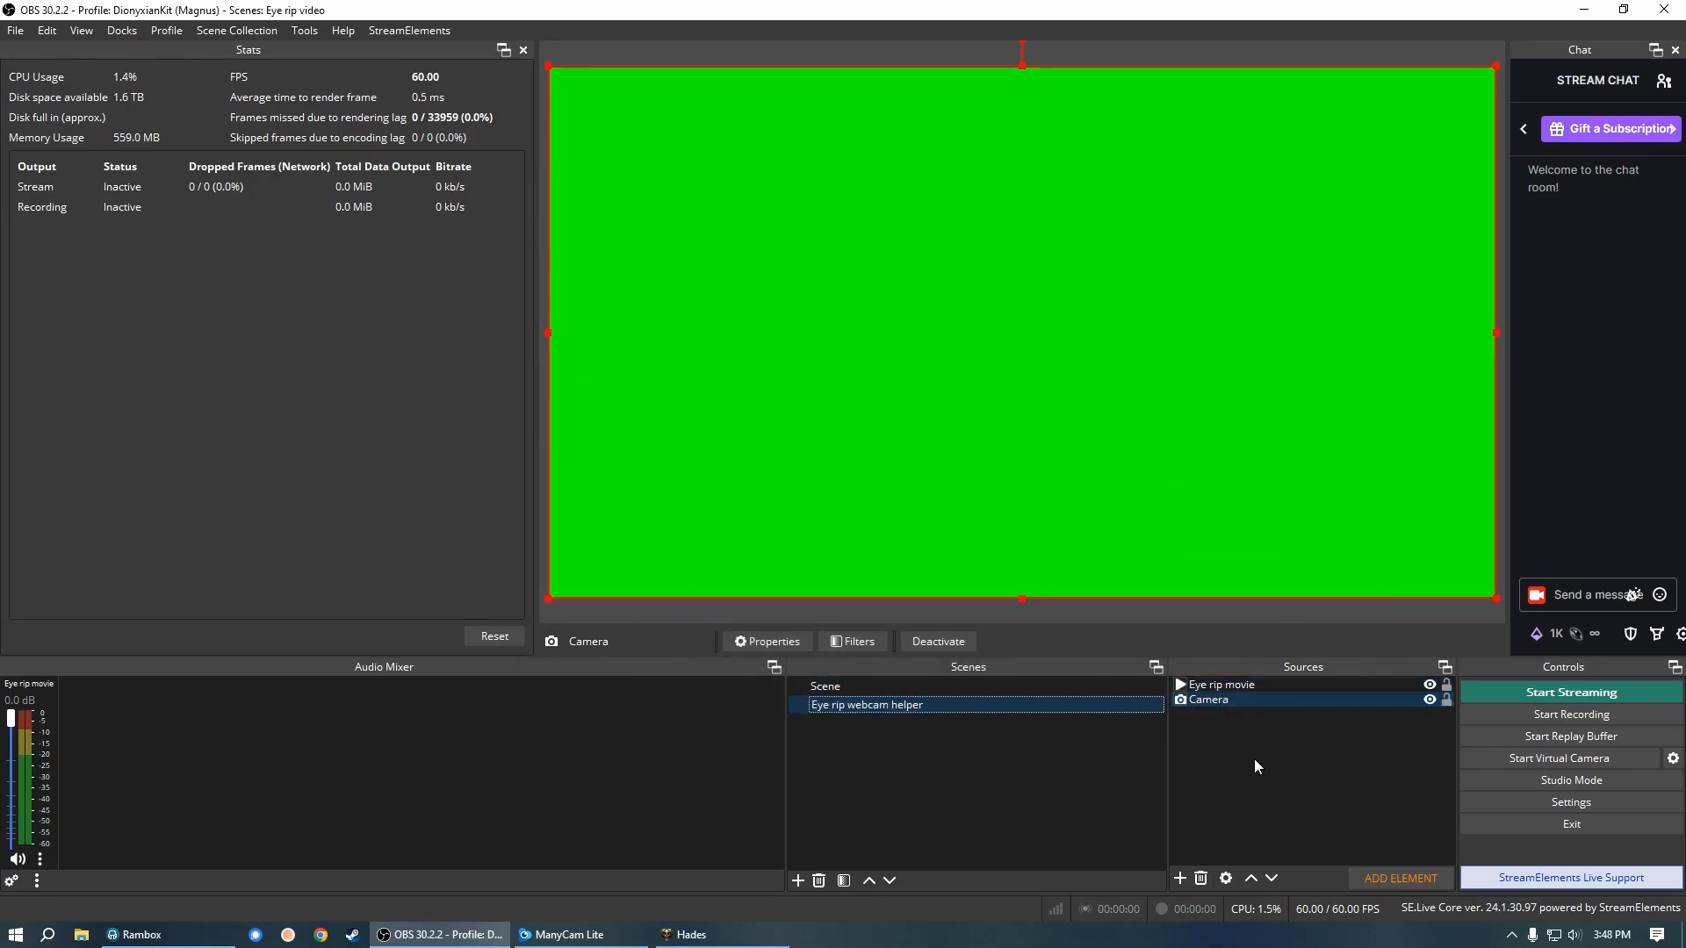
click(1256, 686)
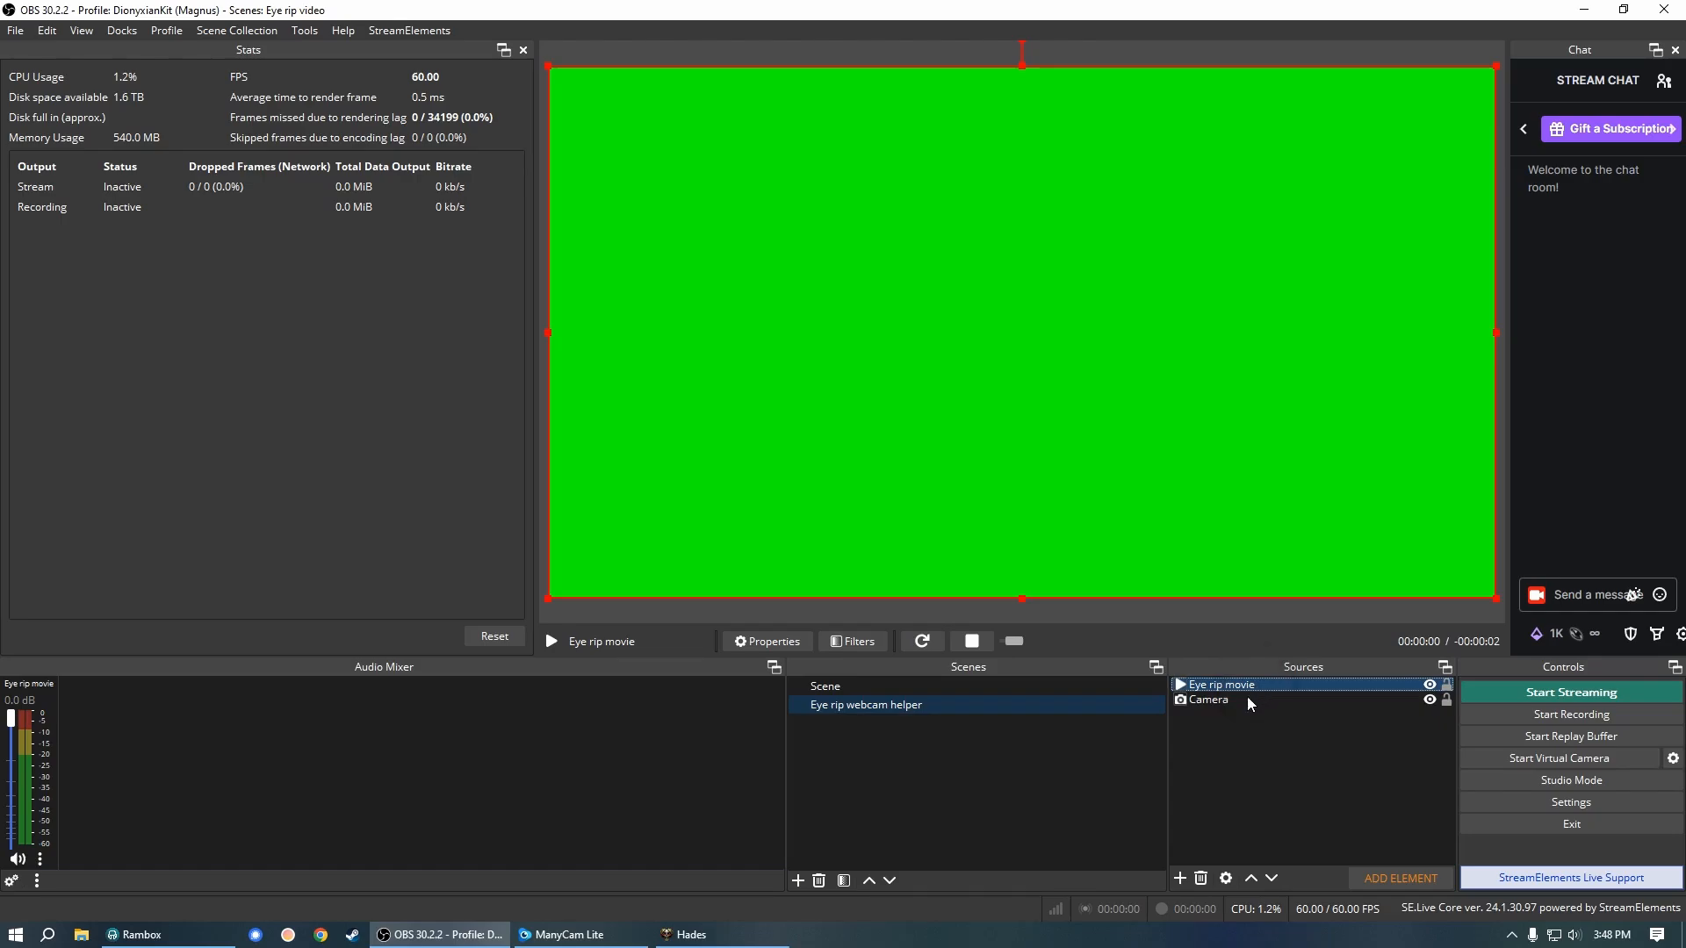
click(1032, 687)
click(1024, 703)
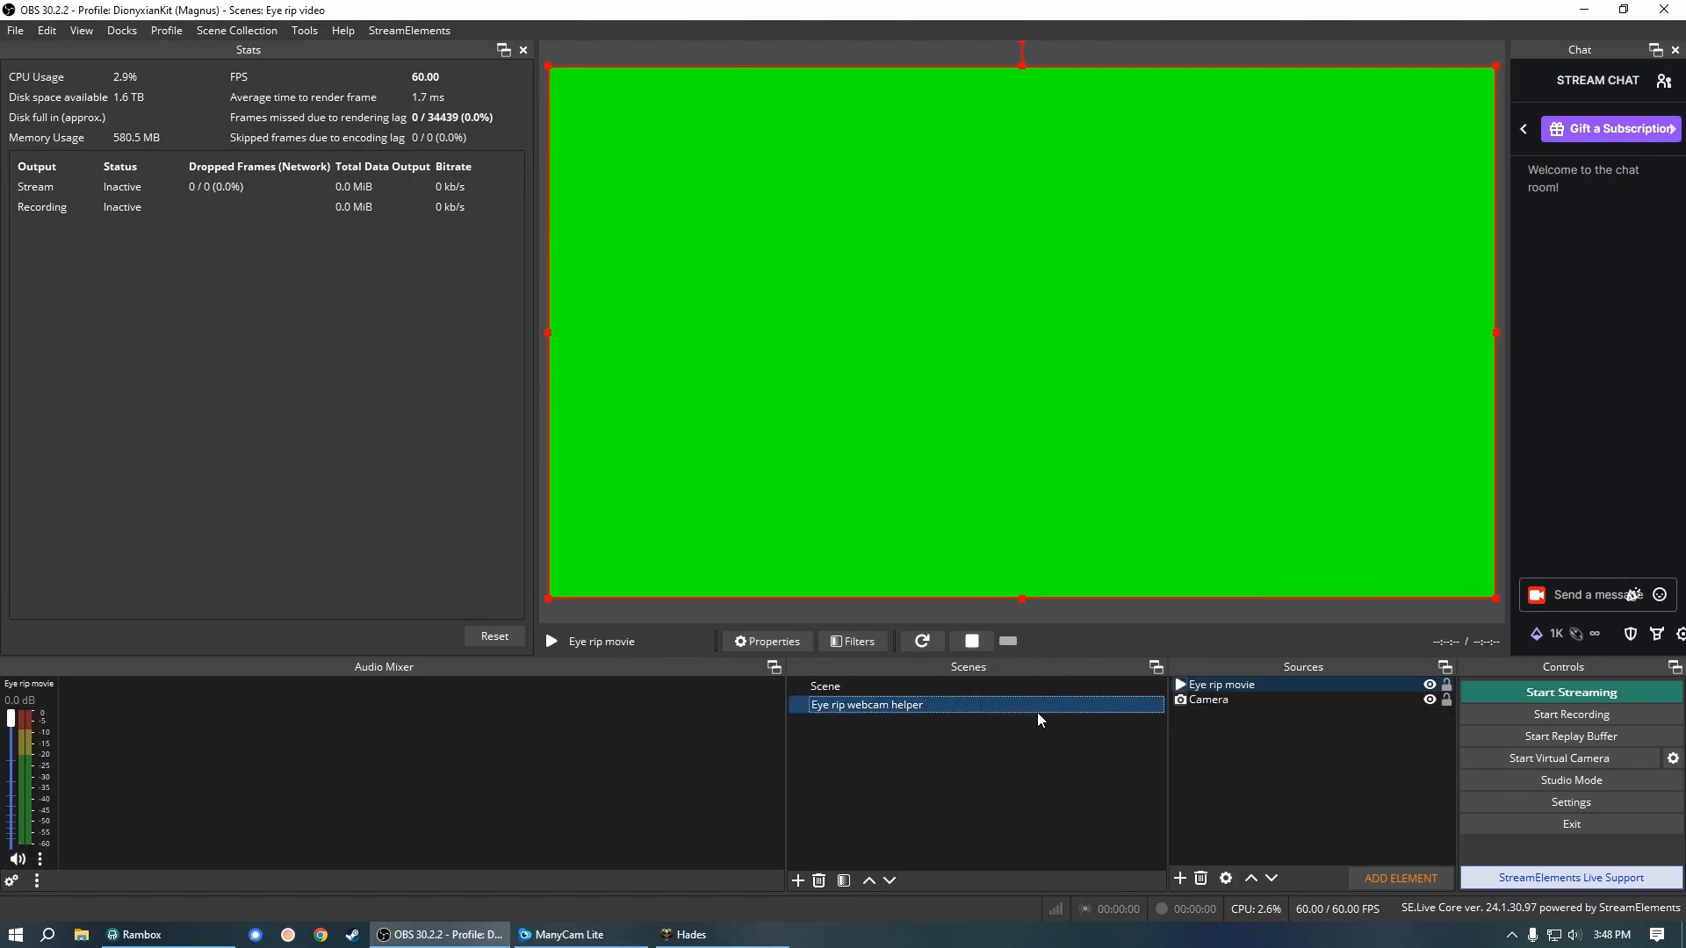
click(1270, 700)
click(1111, 702)
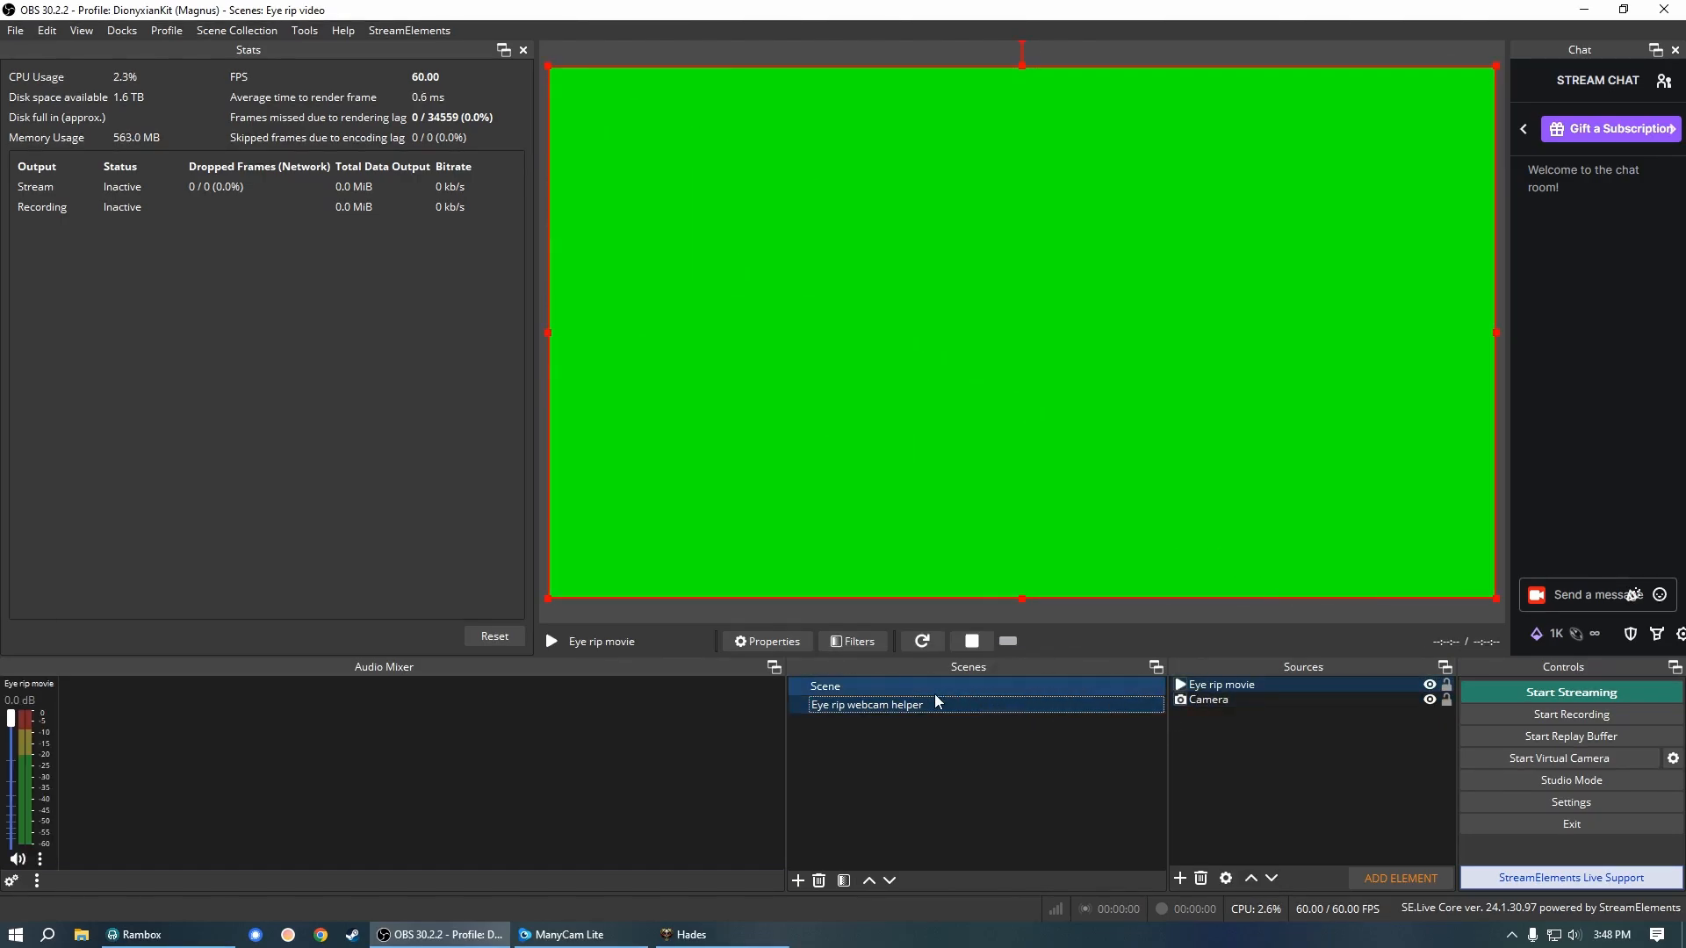
Add a Color Key effect filter with its default name to the Eye rip movie source
click(855, 643)
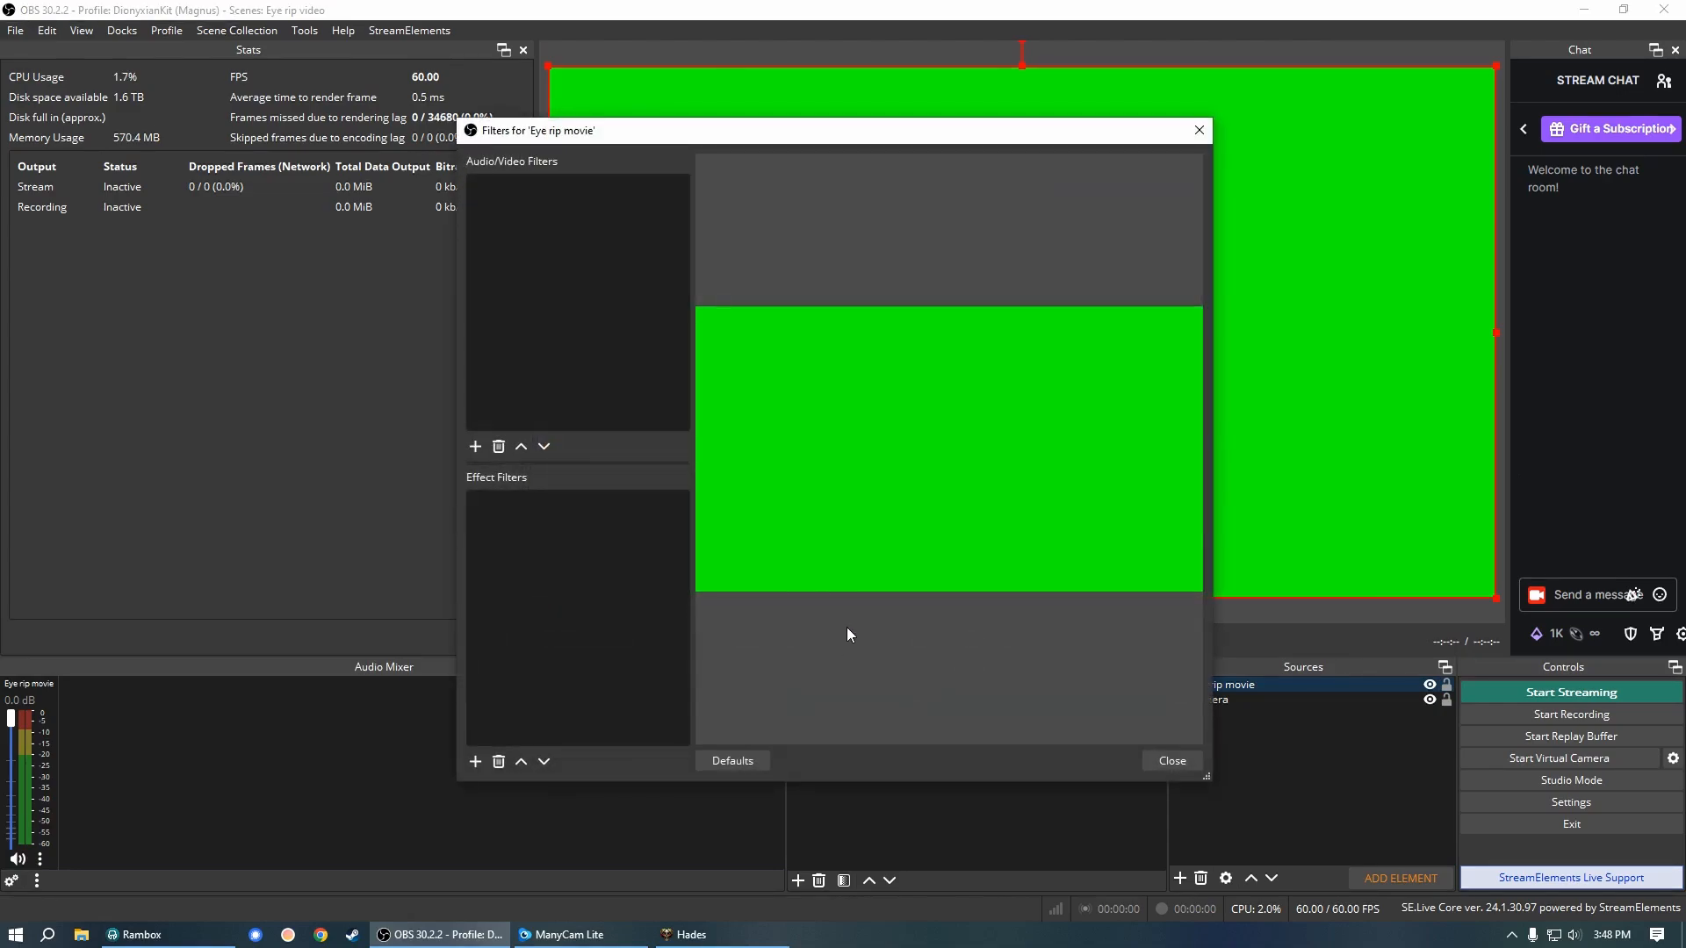
click(474, 762)
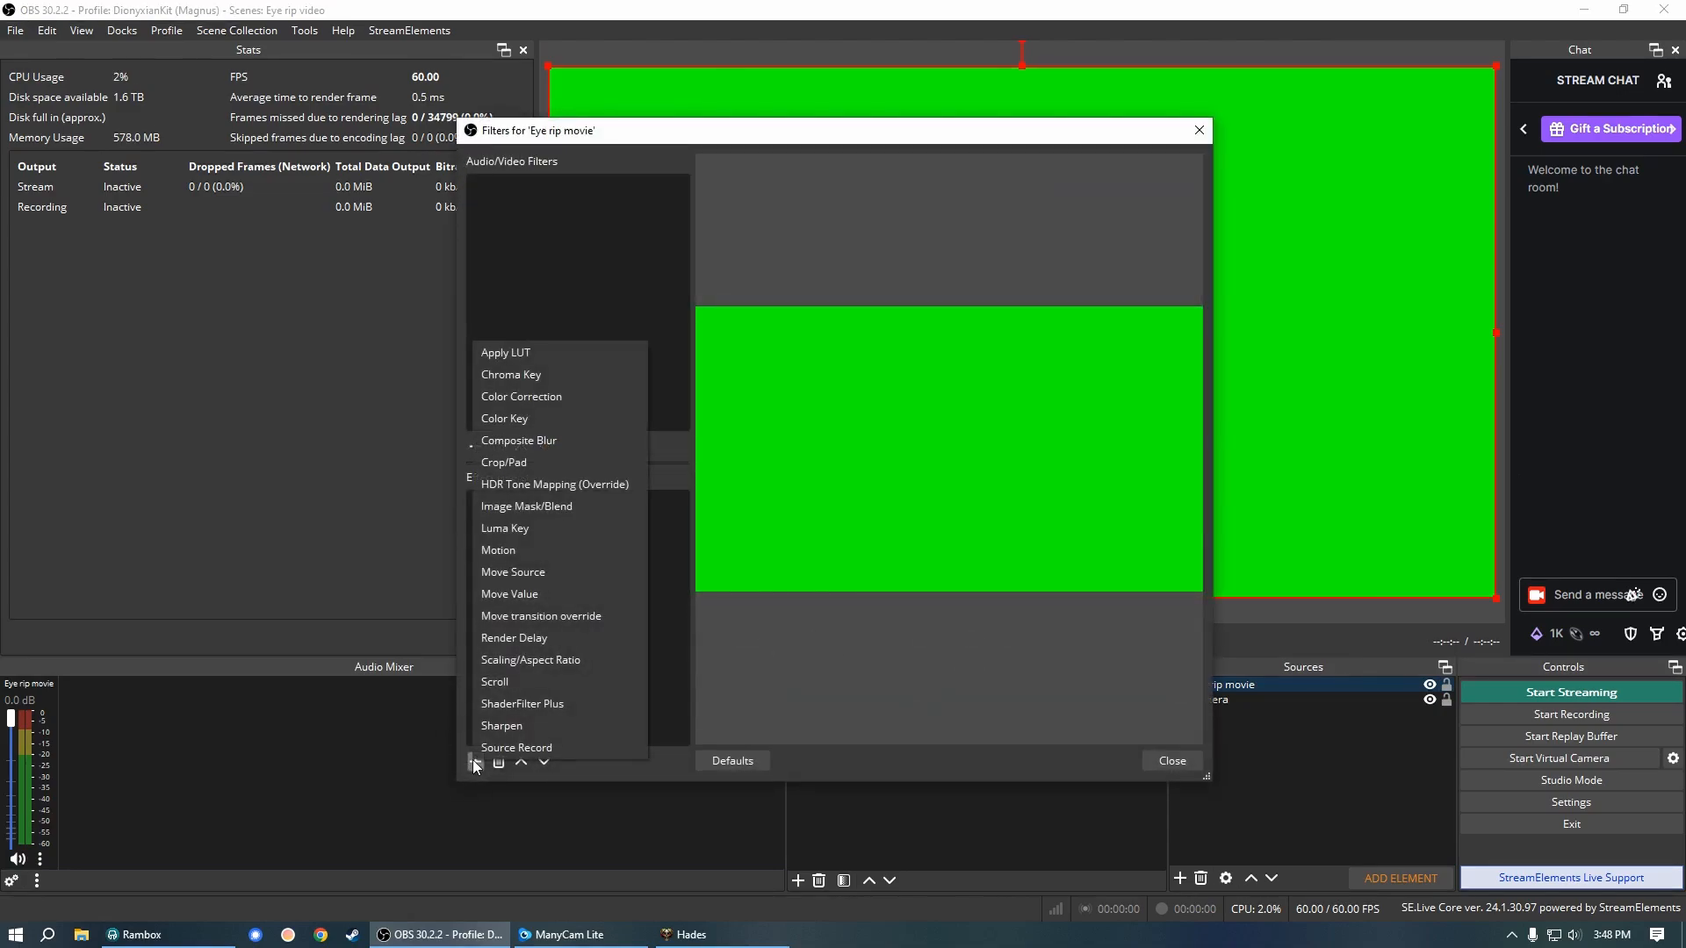
click(520, 418)
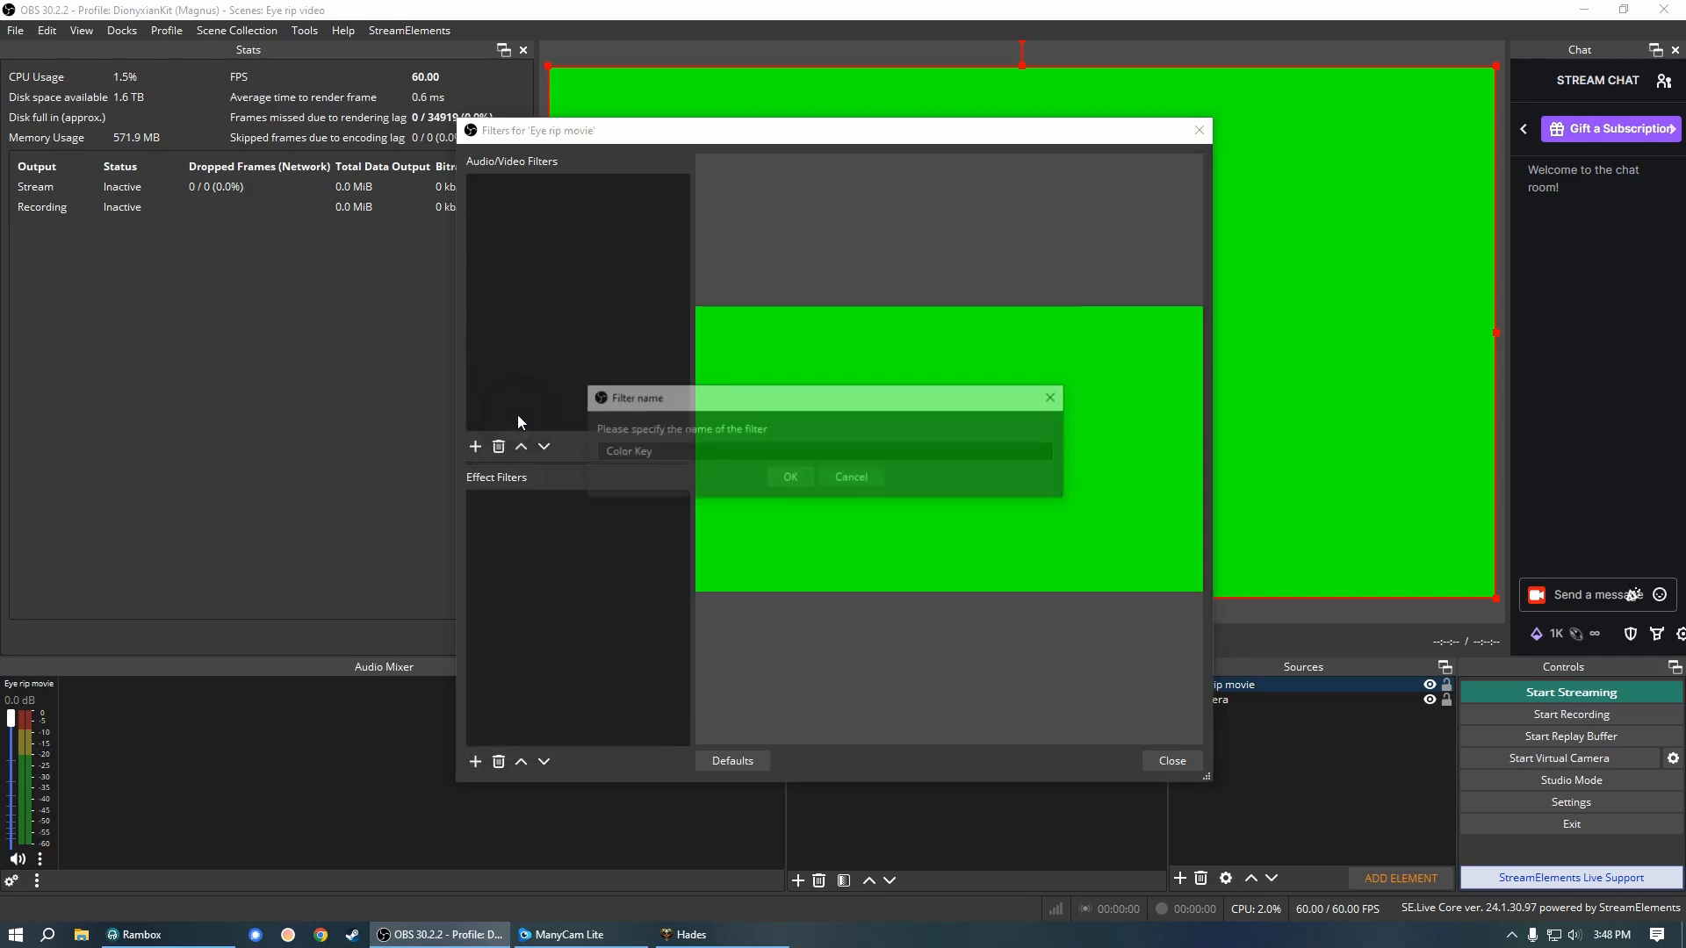
click(797, 474)
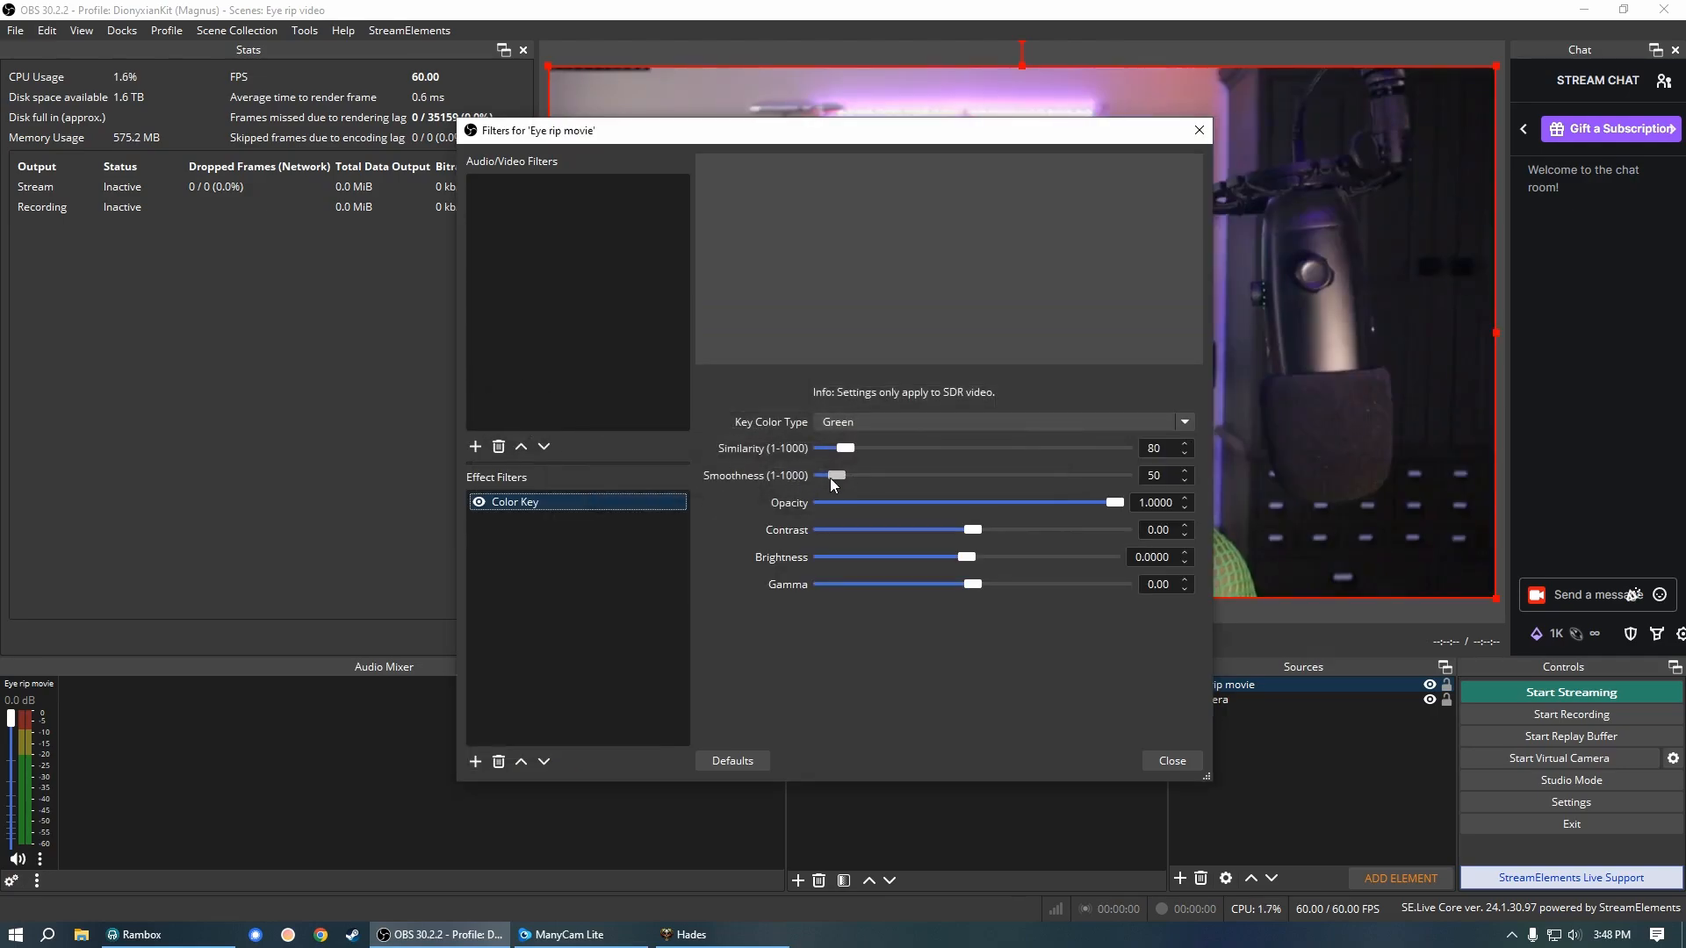
Set the Color Key filter to Magenta with similarity 750, and replay the movie by switching scenes away and back
click(912, 423)
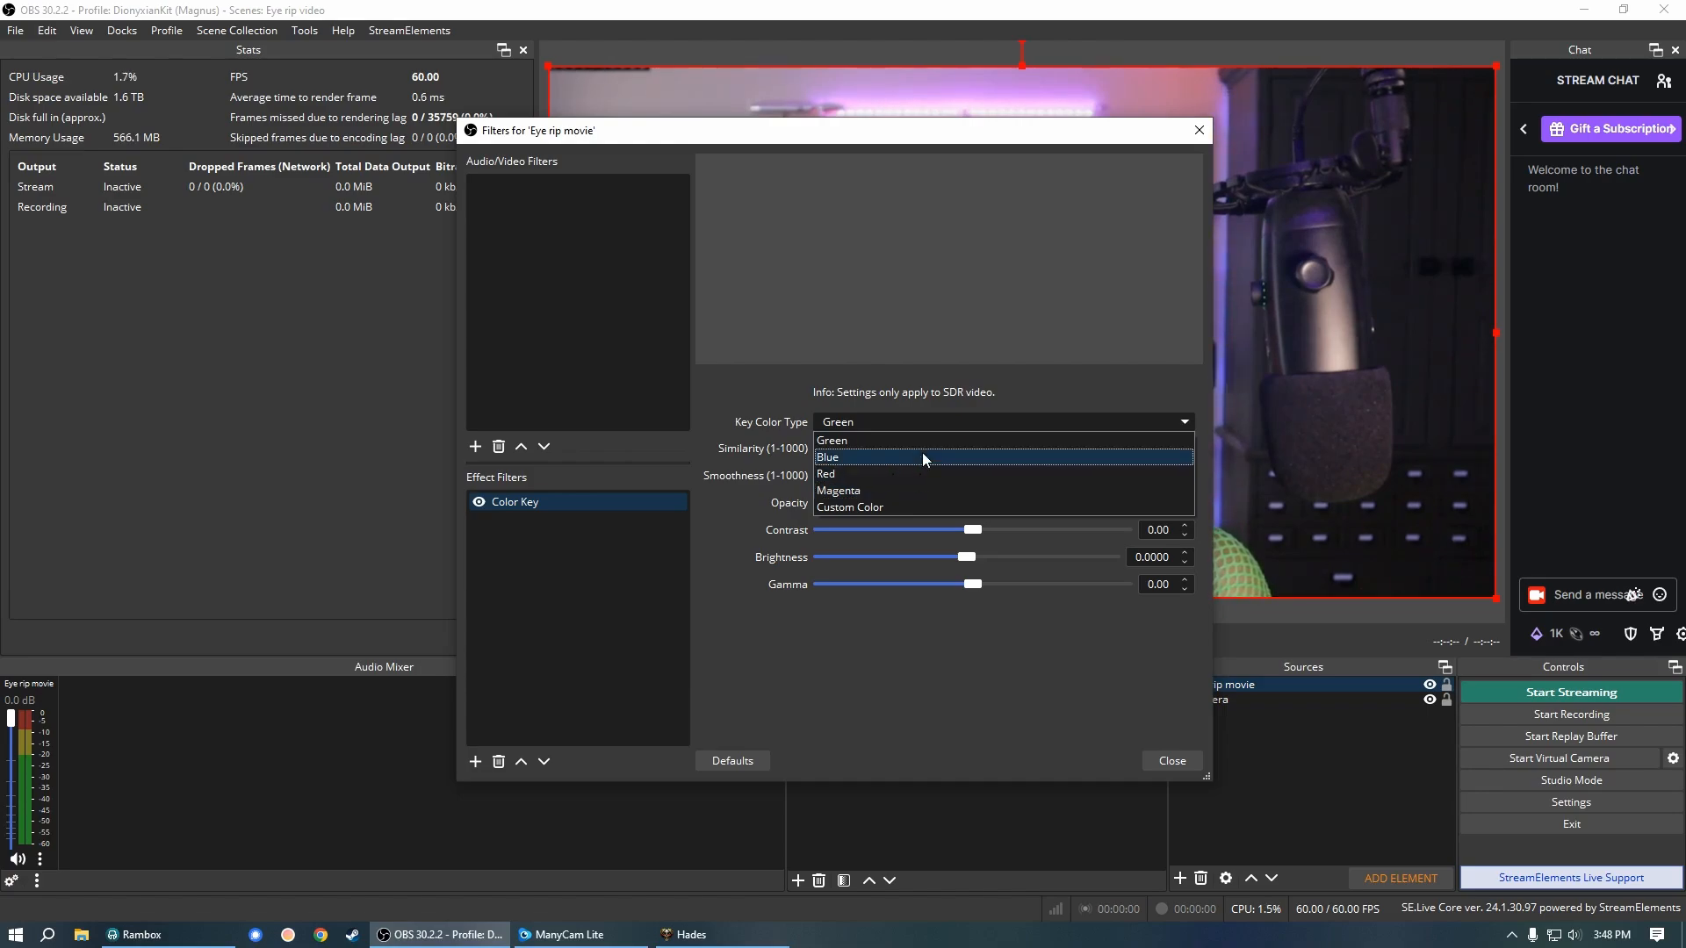
click(917, 491)
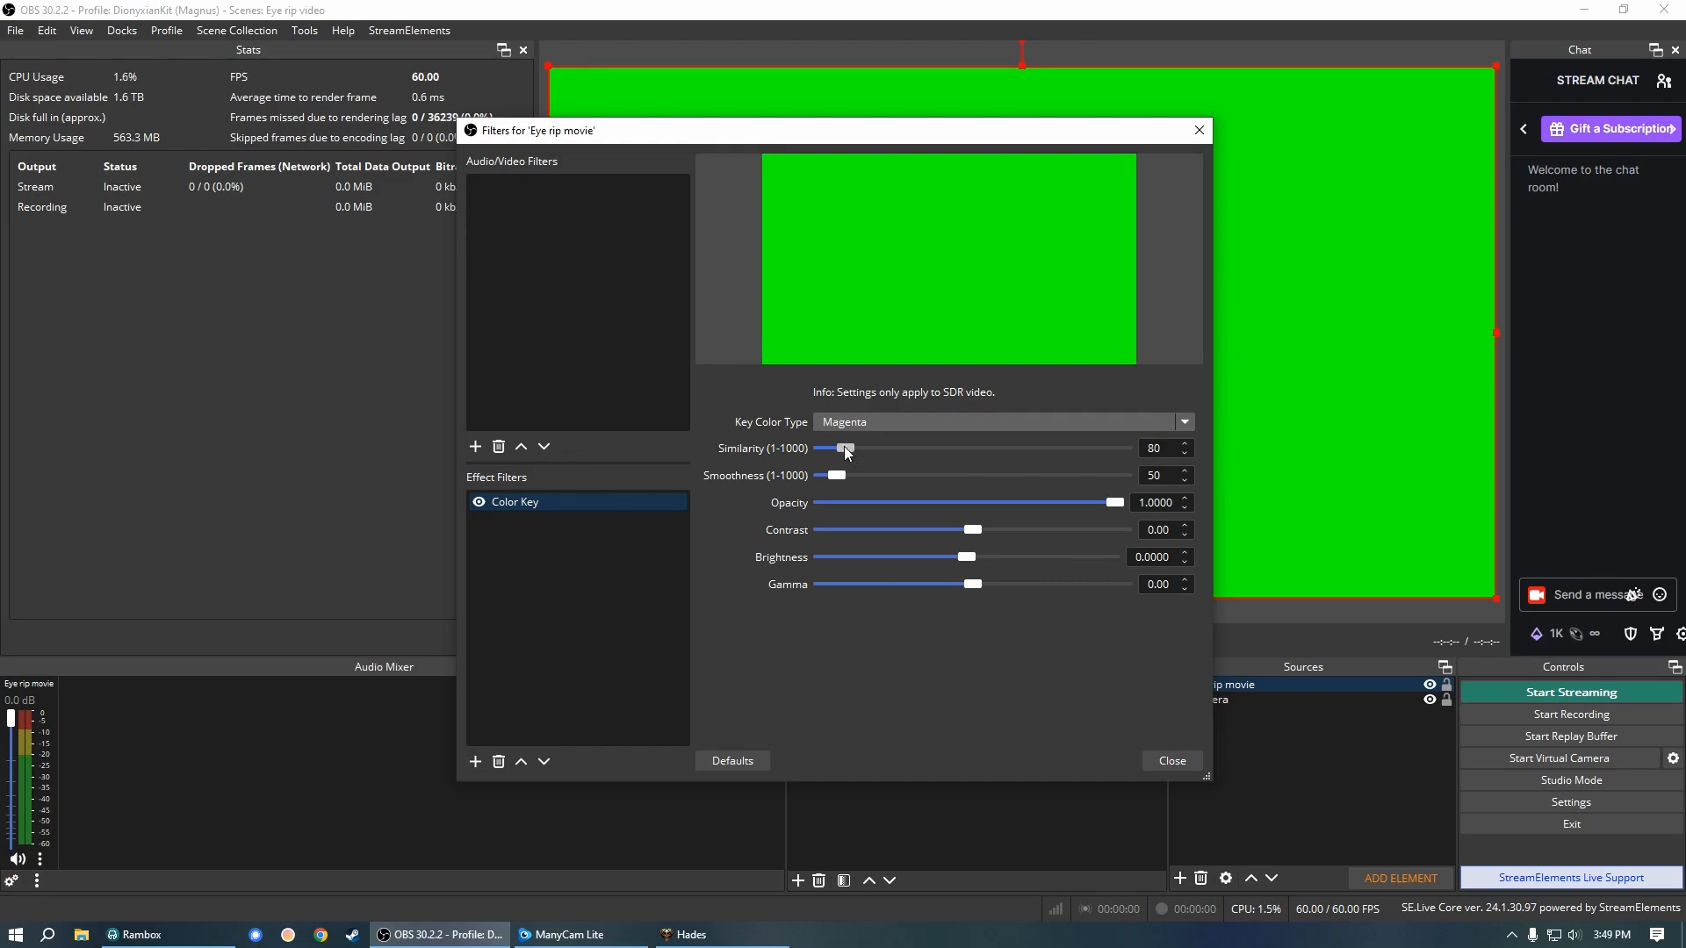
drag(844, 448, 1050, 451)
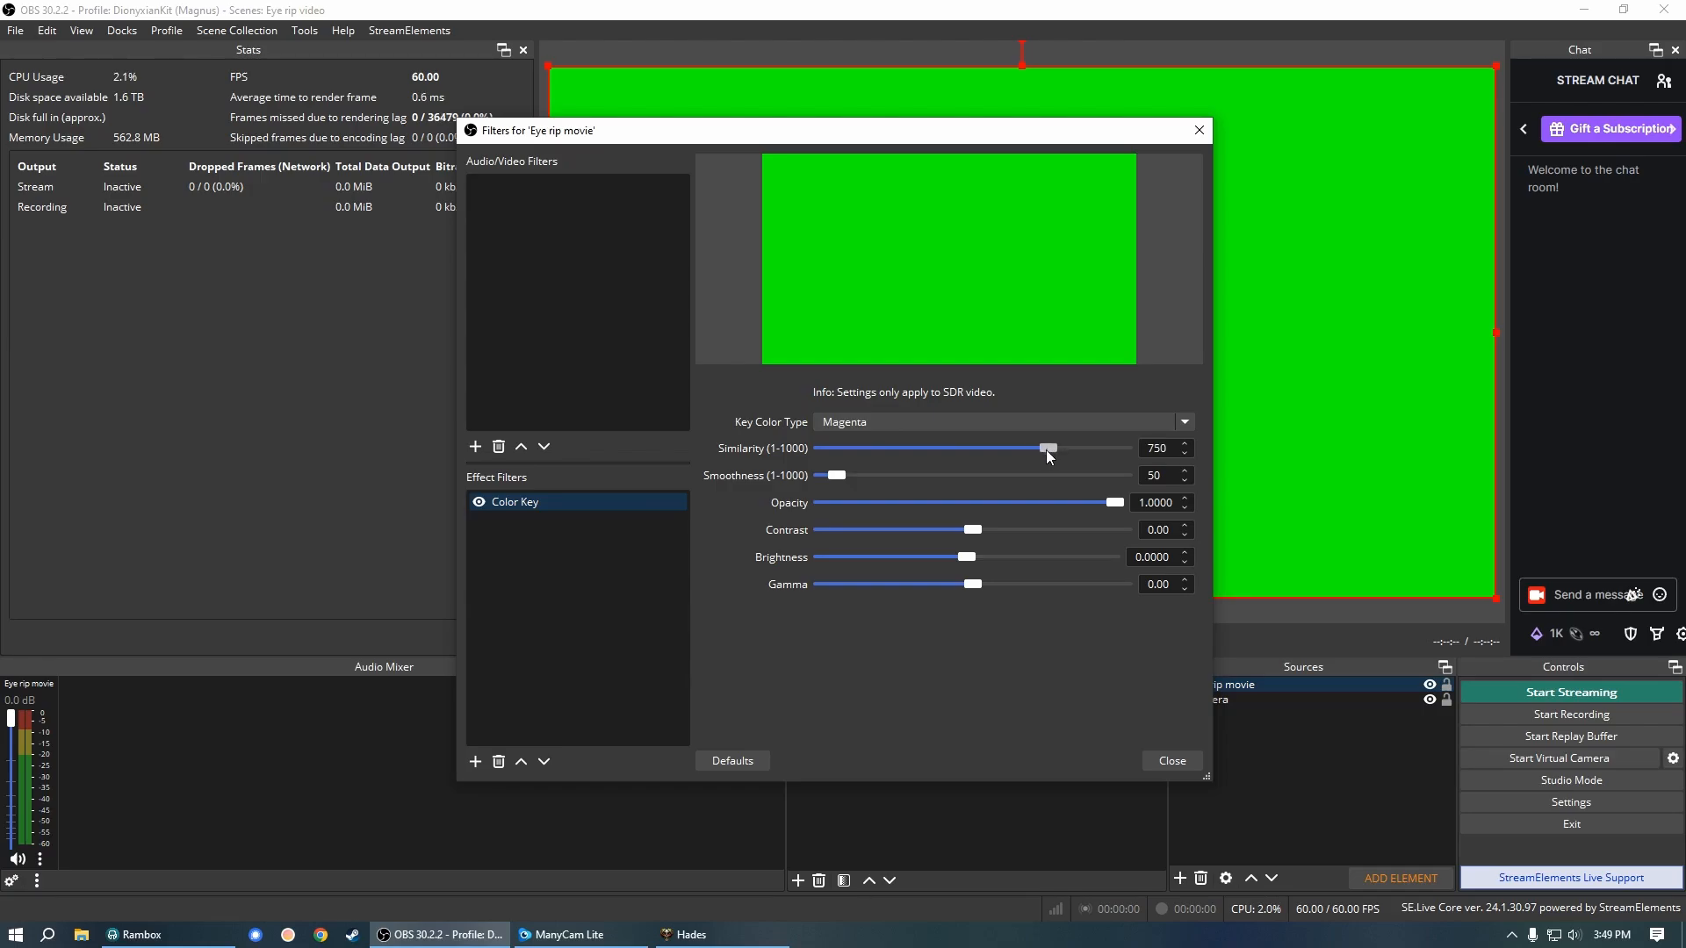
click(1172, 760)
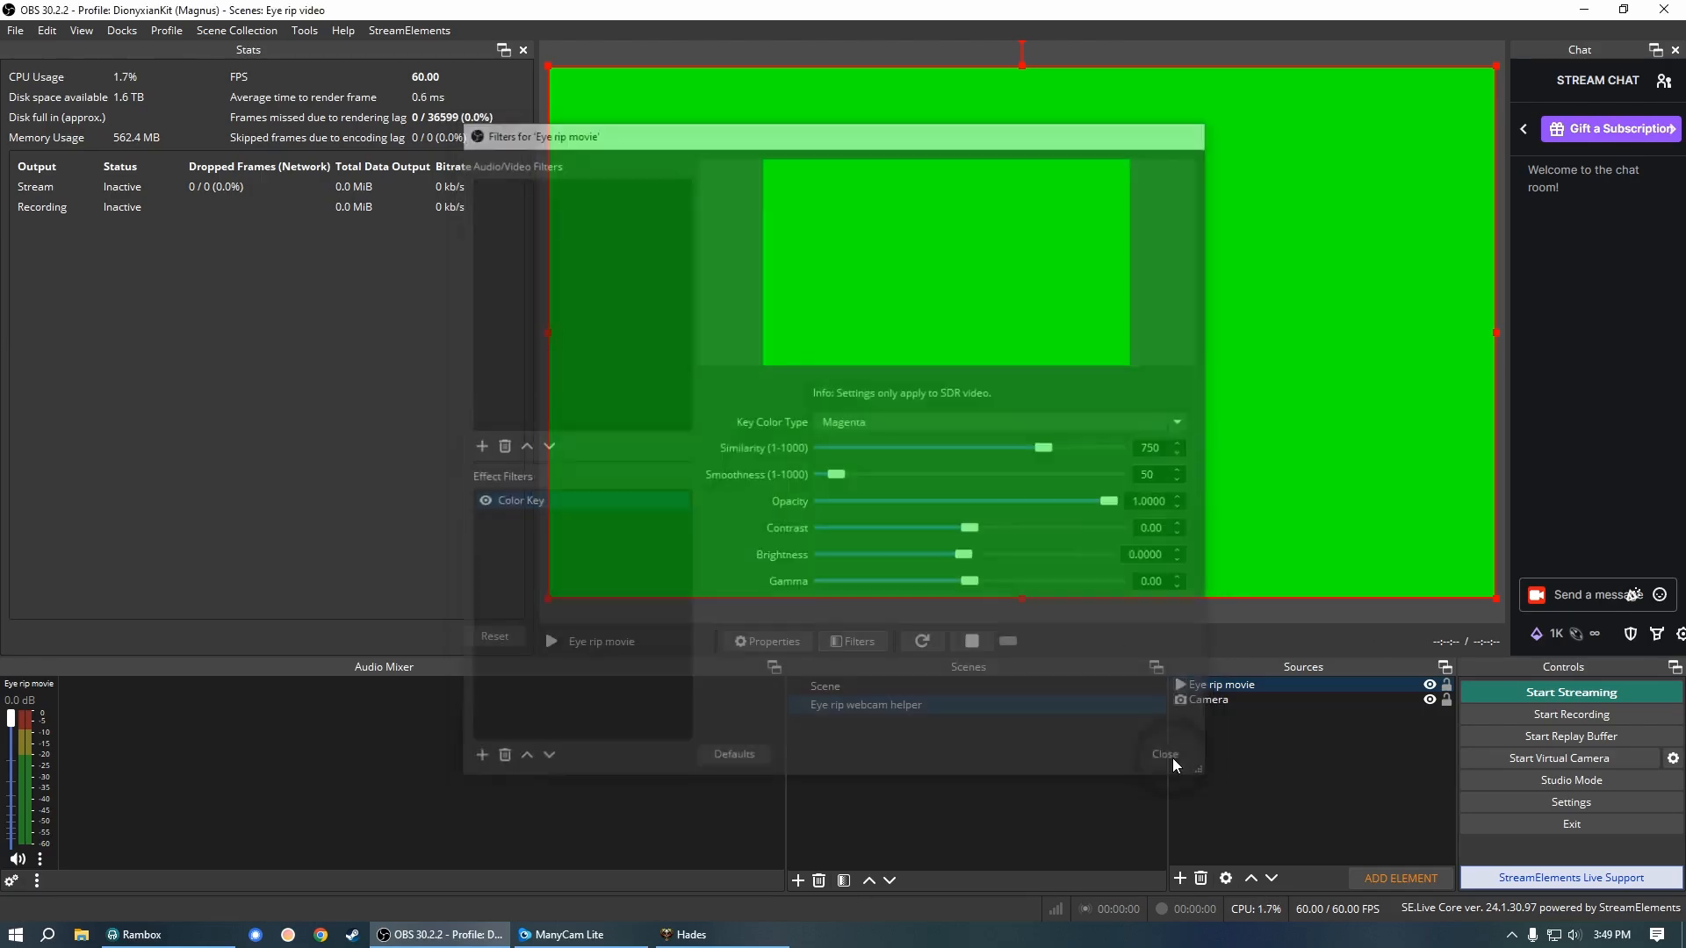
click(1009, 683)
click(982, 707)
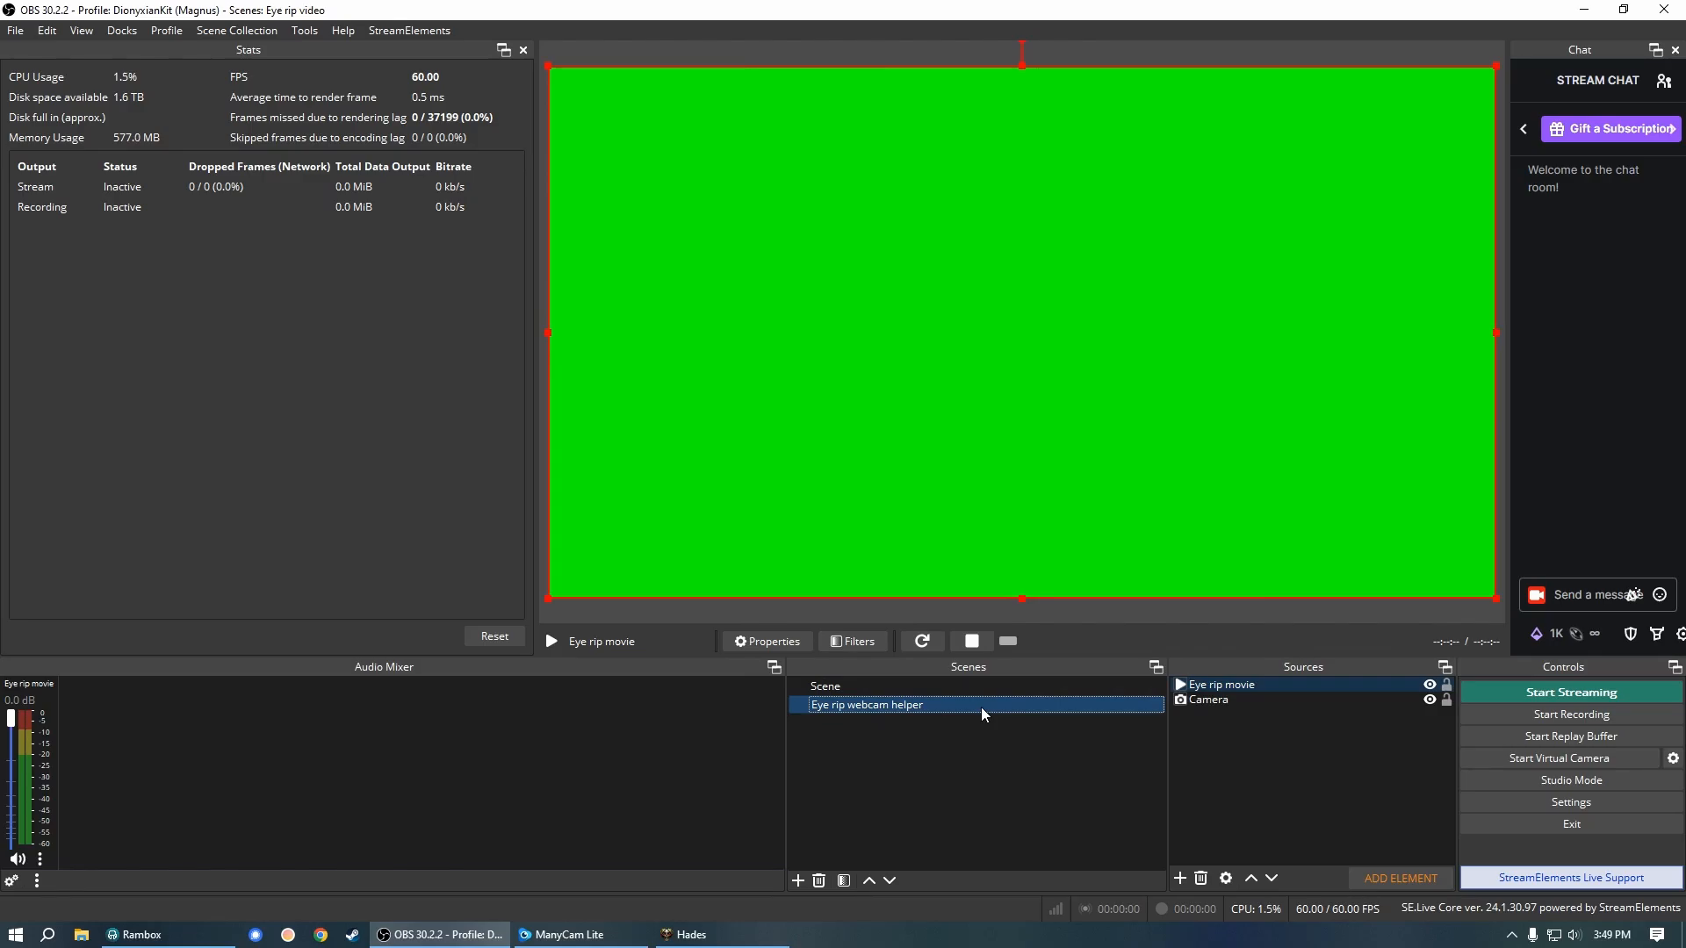
Replay the eye rip movie by switching to the other scene and back, and hide the Eye rip movie source
click(964, 688)
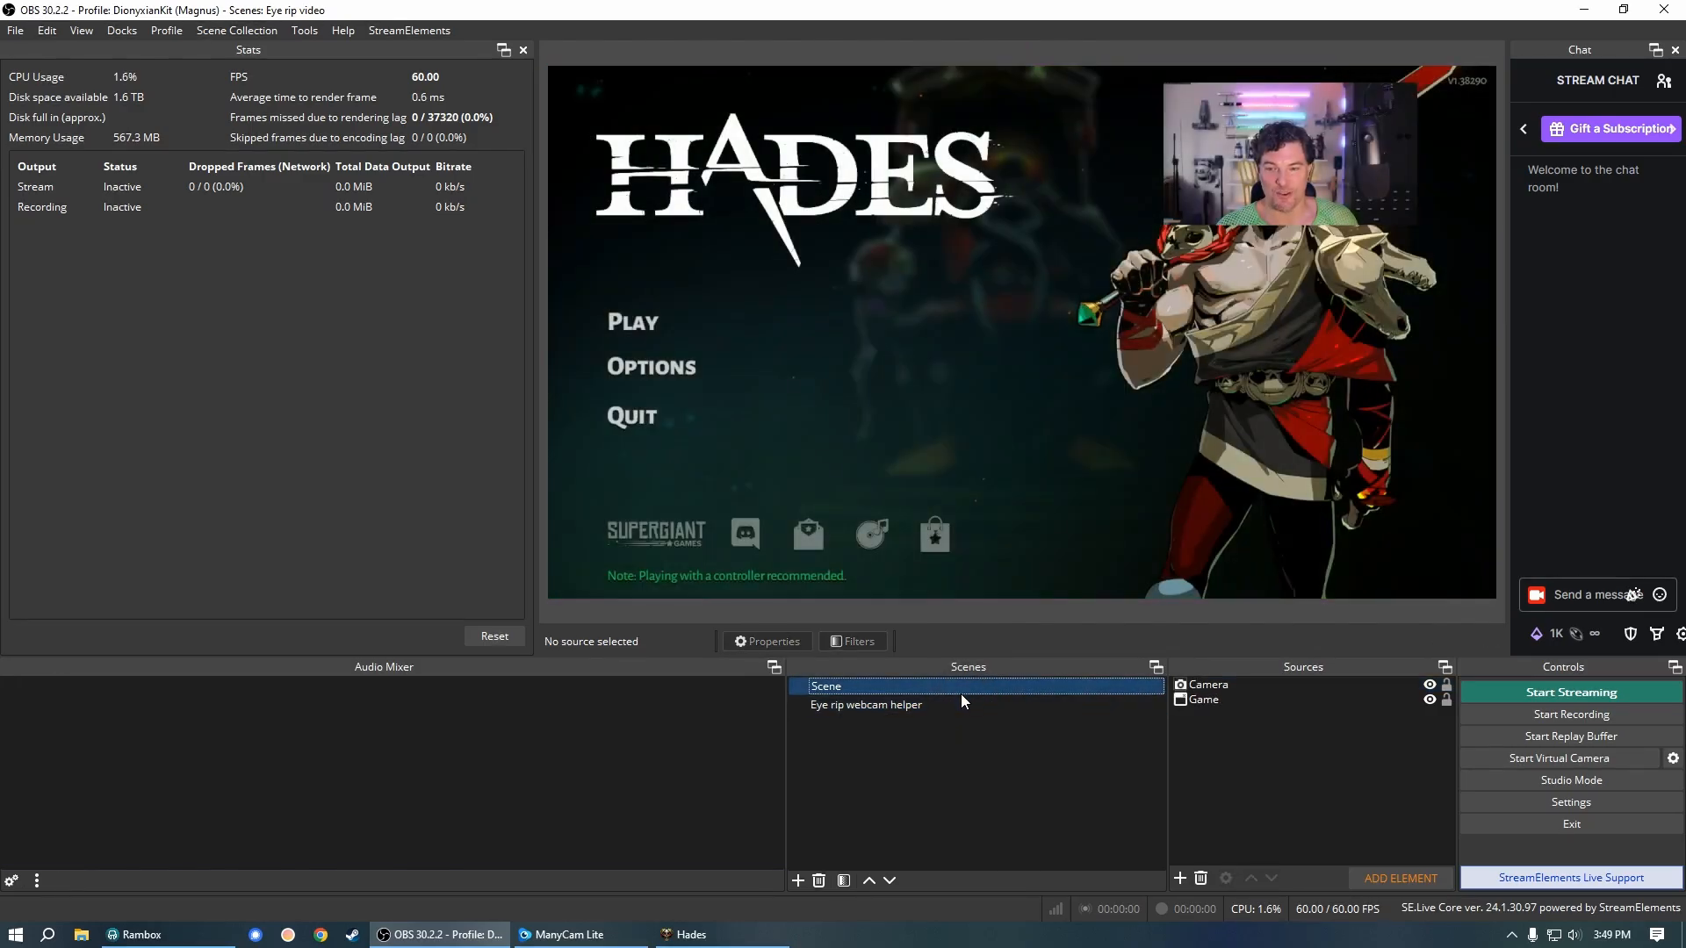
click(962, 703)
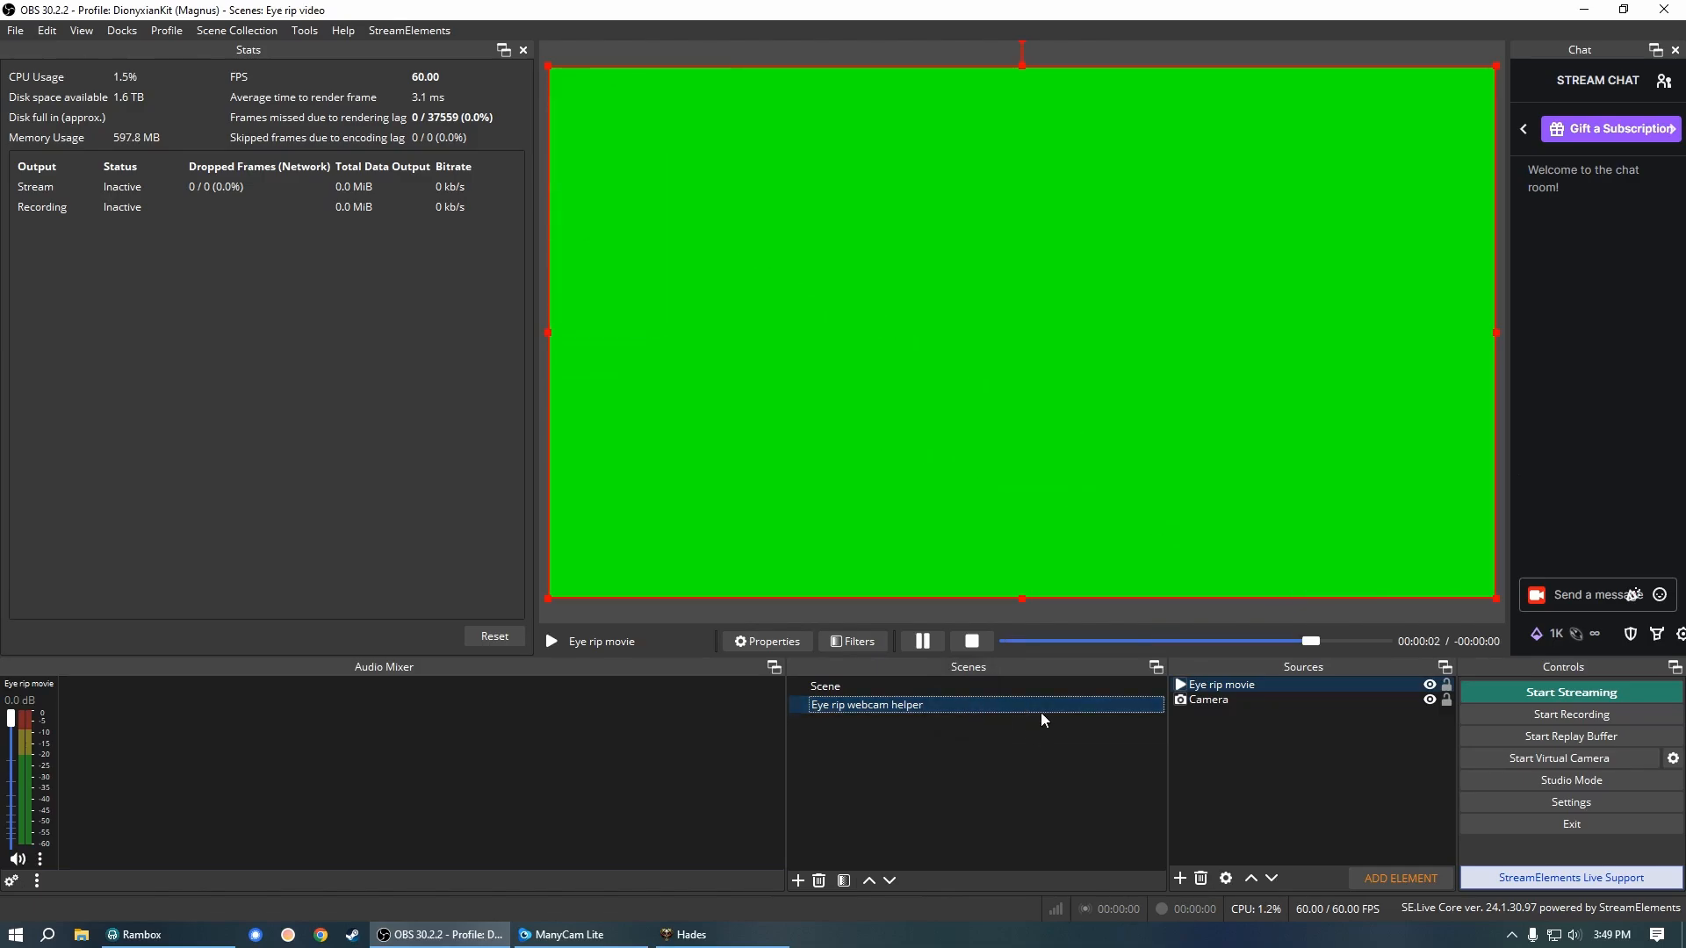
click(1423, 684)
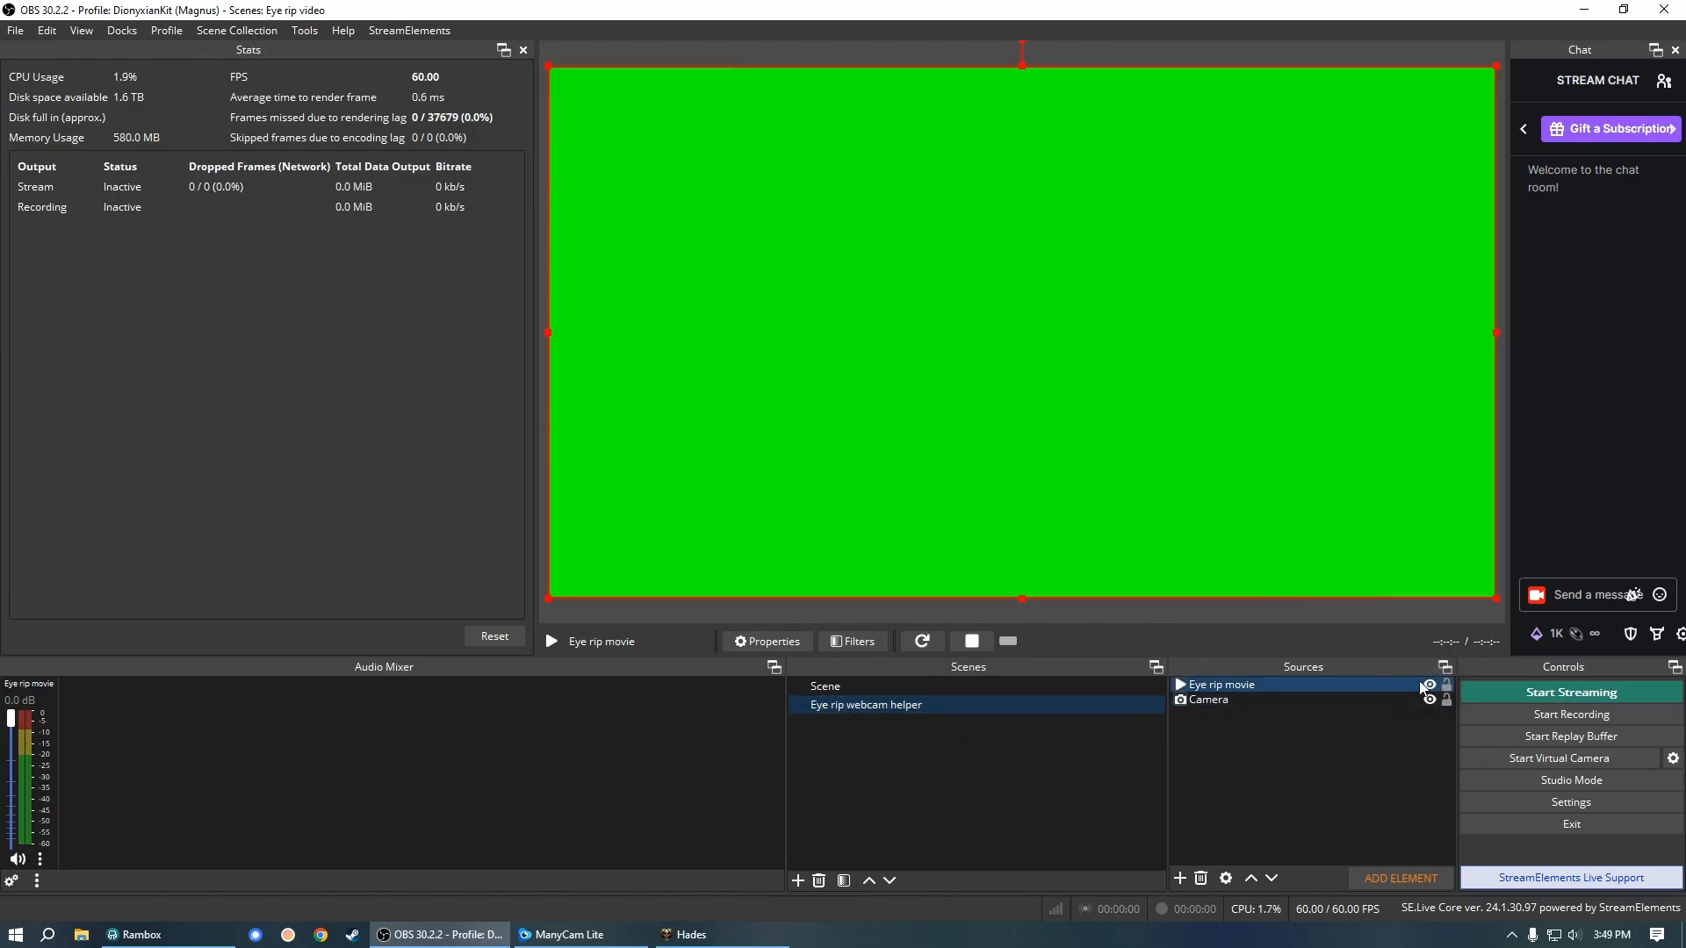
click(1429, 685)
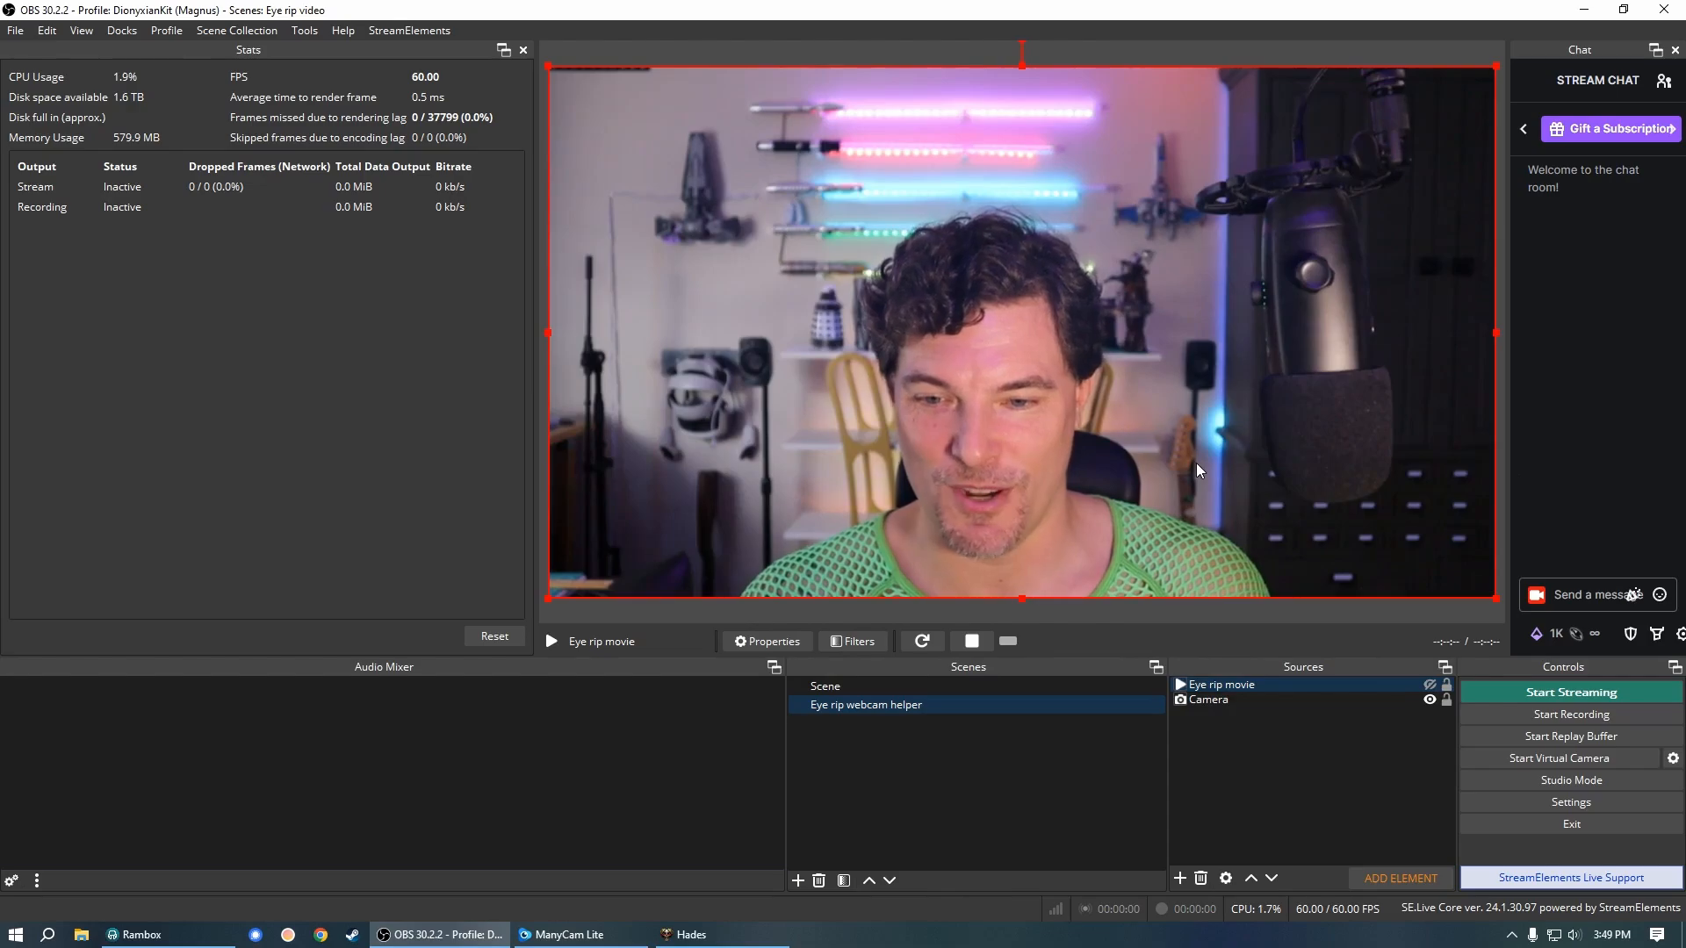
Enlarge the Camera source and shift it up and left, about 66 px from the canvas's right edge and 100 px above its bottom
drag(1201, 472, 1089, 408)
click(1240, 700)
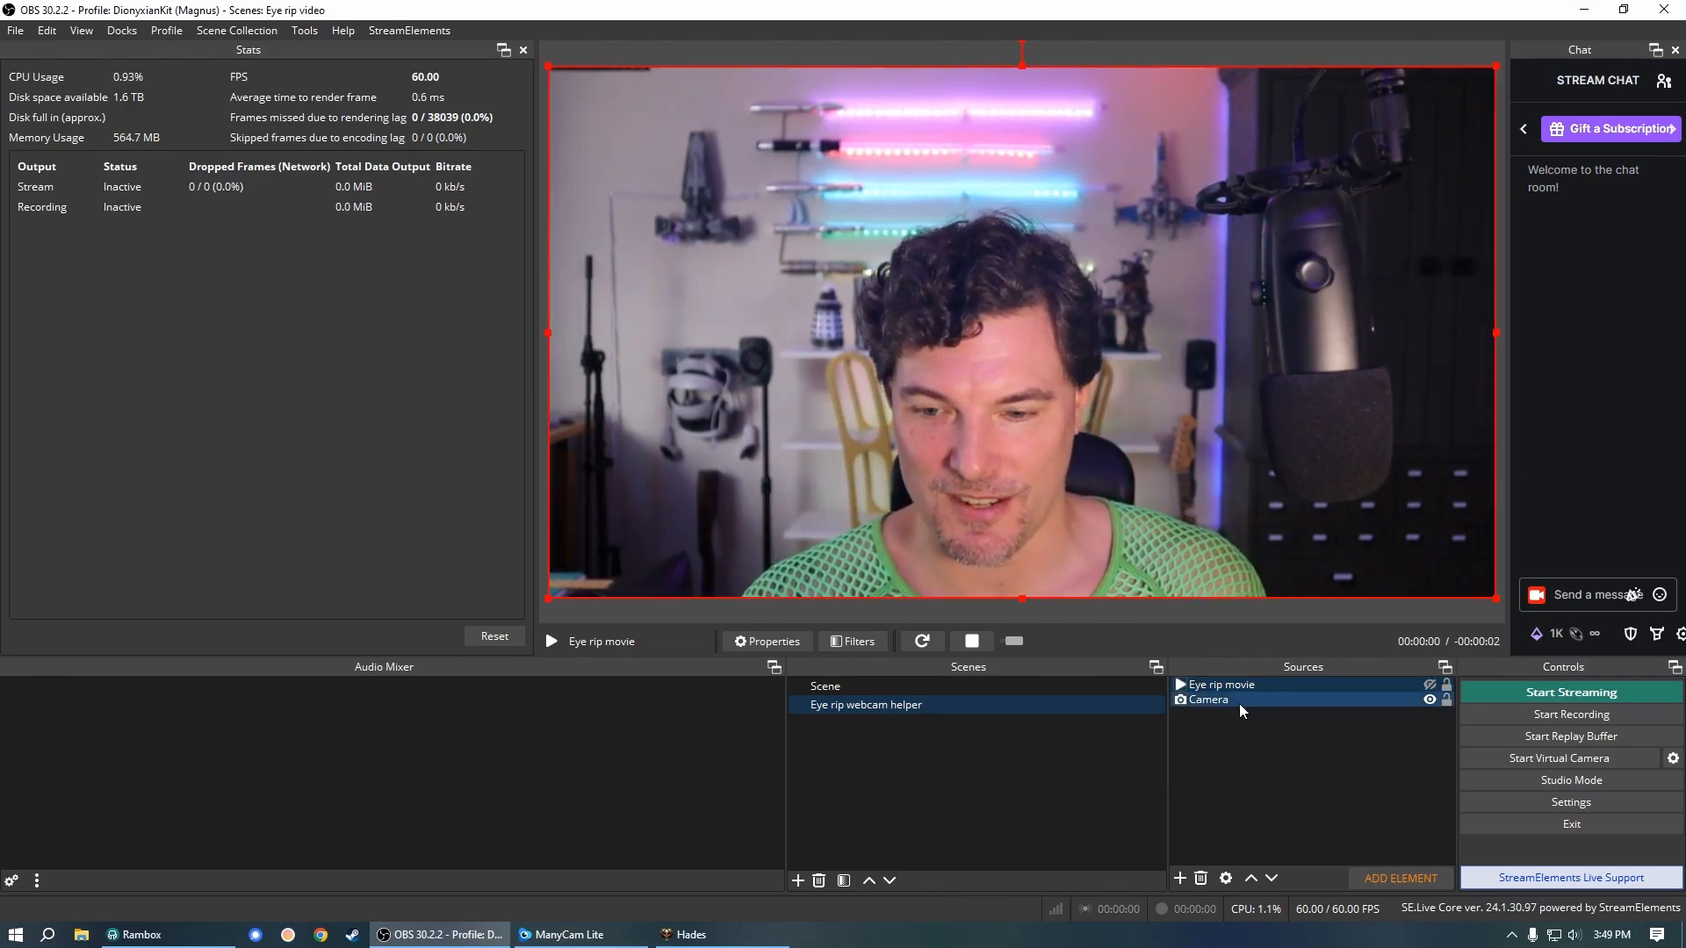
drag(1226, 456, 1131, 371)
drag(1402, 514, 1442, 563)
drag(1281, 460, 1191, 404)
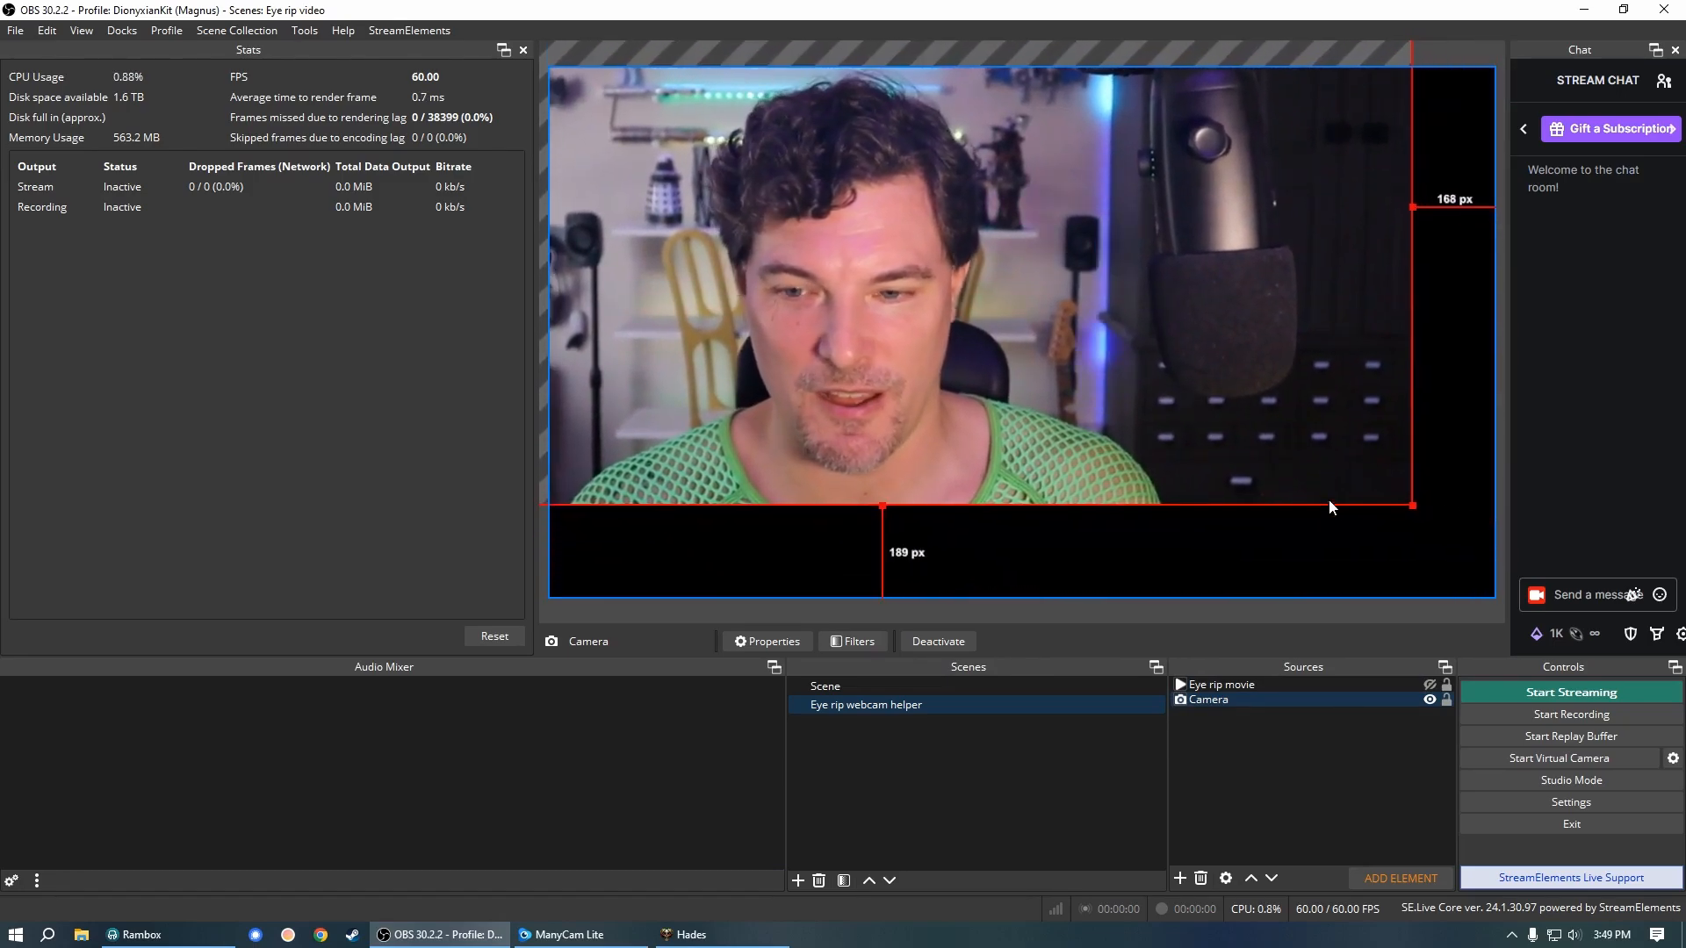
drag(1406, 511, 1478, 545)
drag(1173, 446, 1119, 444)
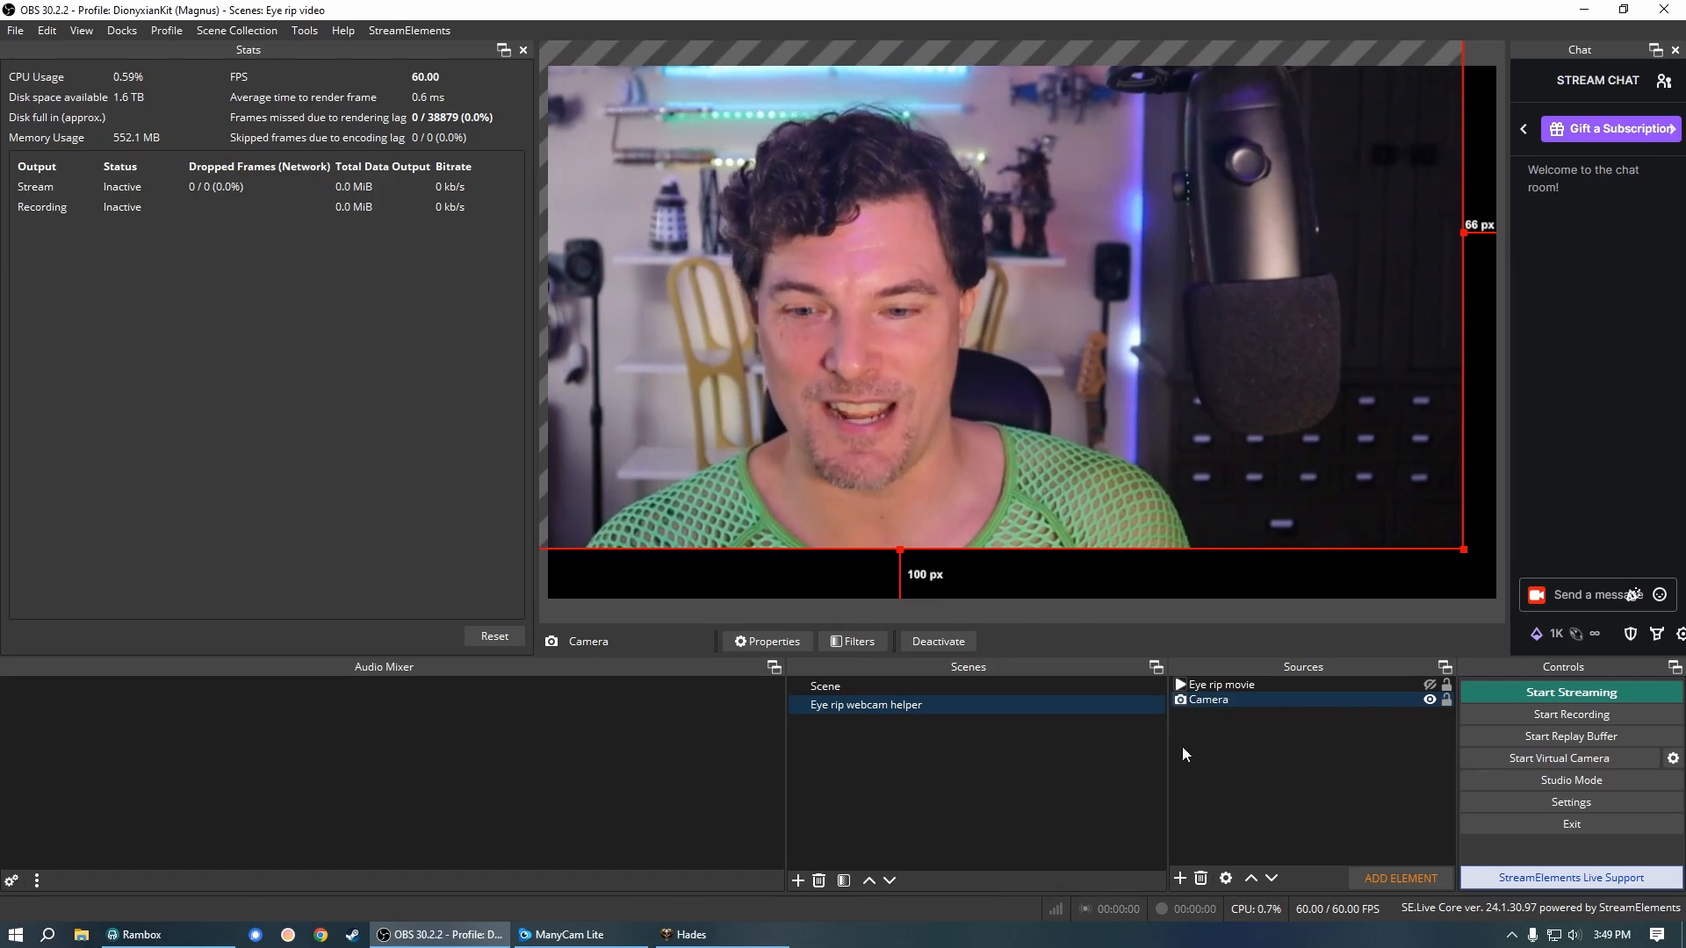
Switch to the other scene and back, and show the Eye rip movie over the camera to check the framing
click(994, 685)
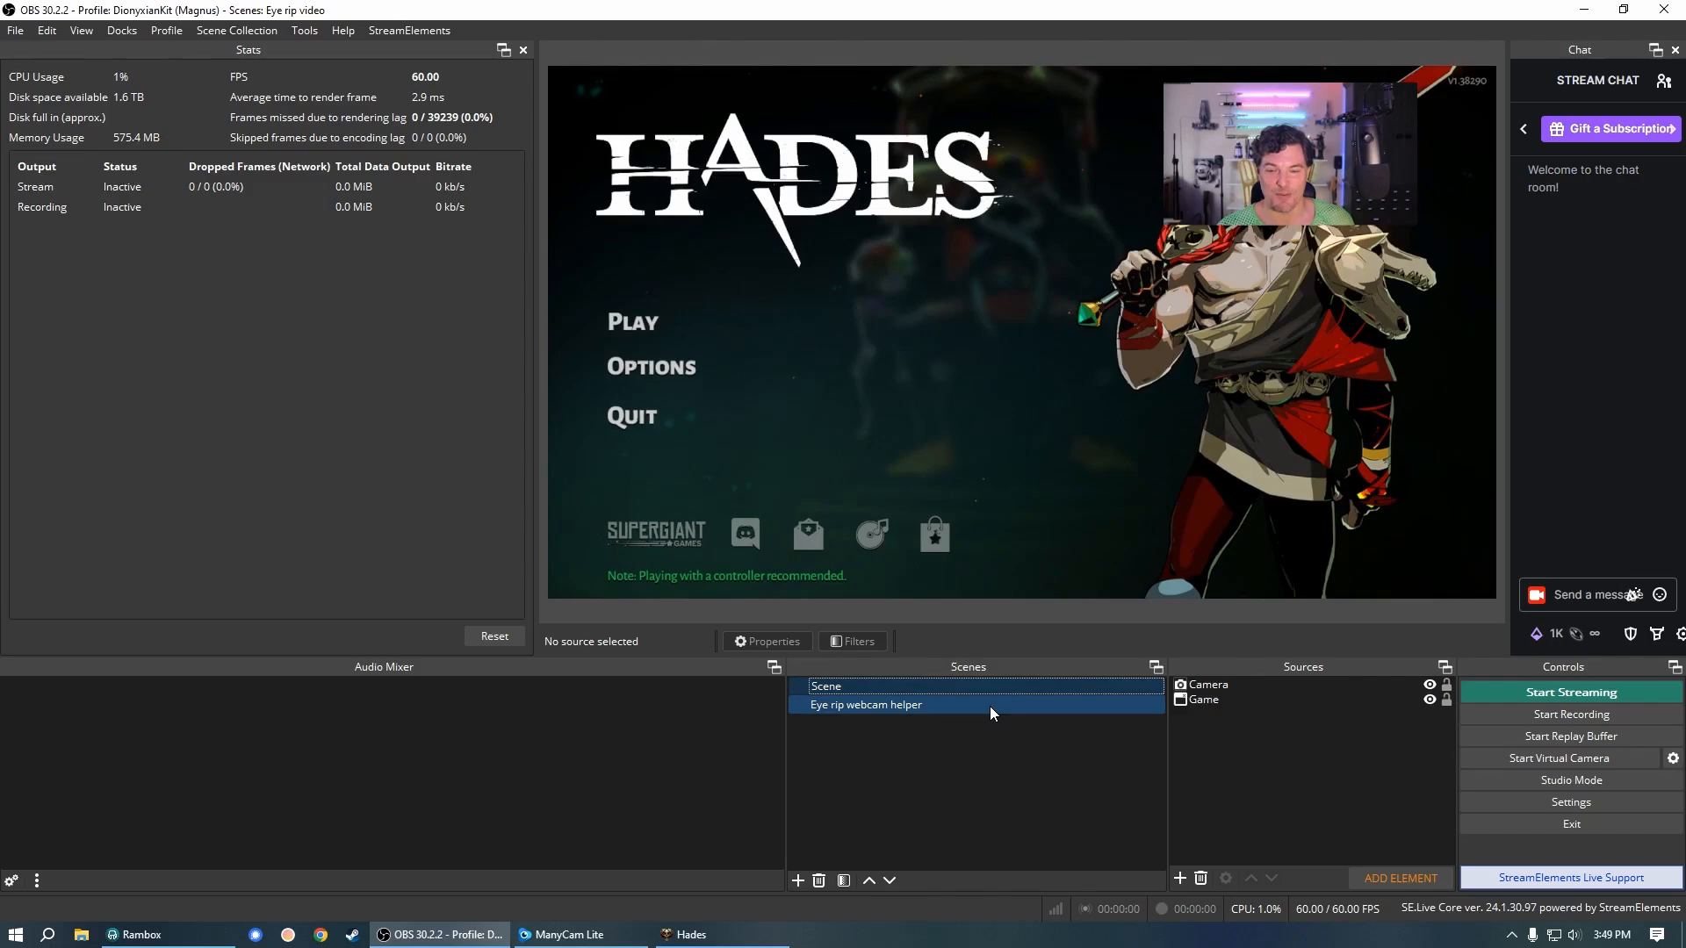
click(988, 706)
click(1236, 684)
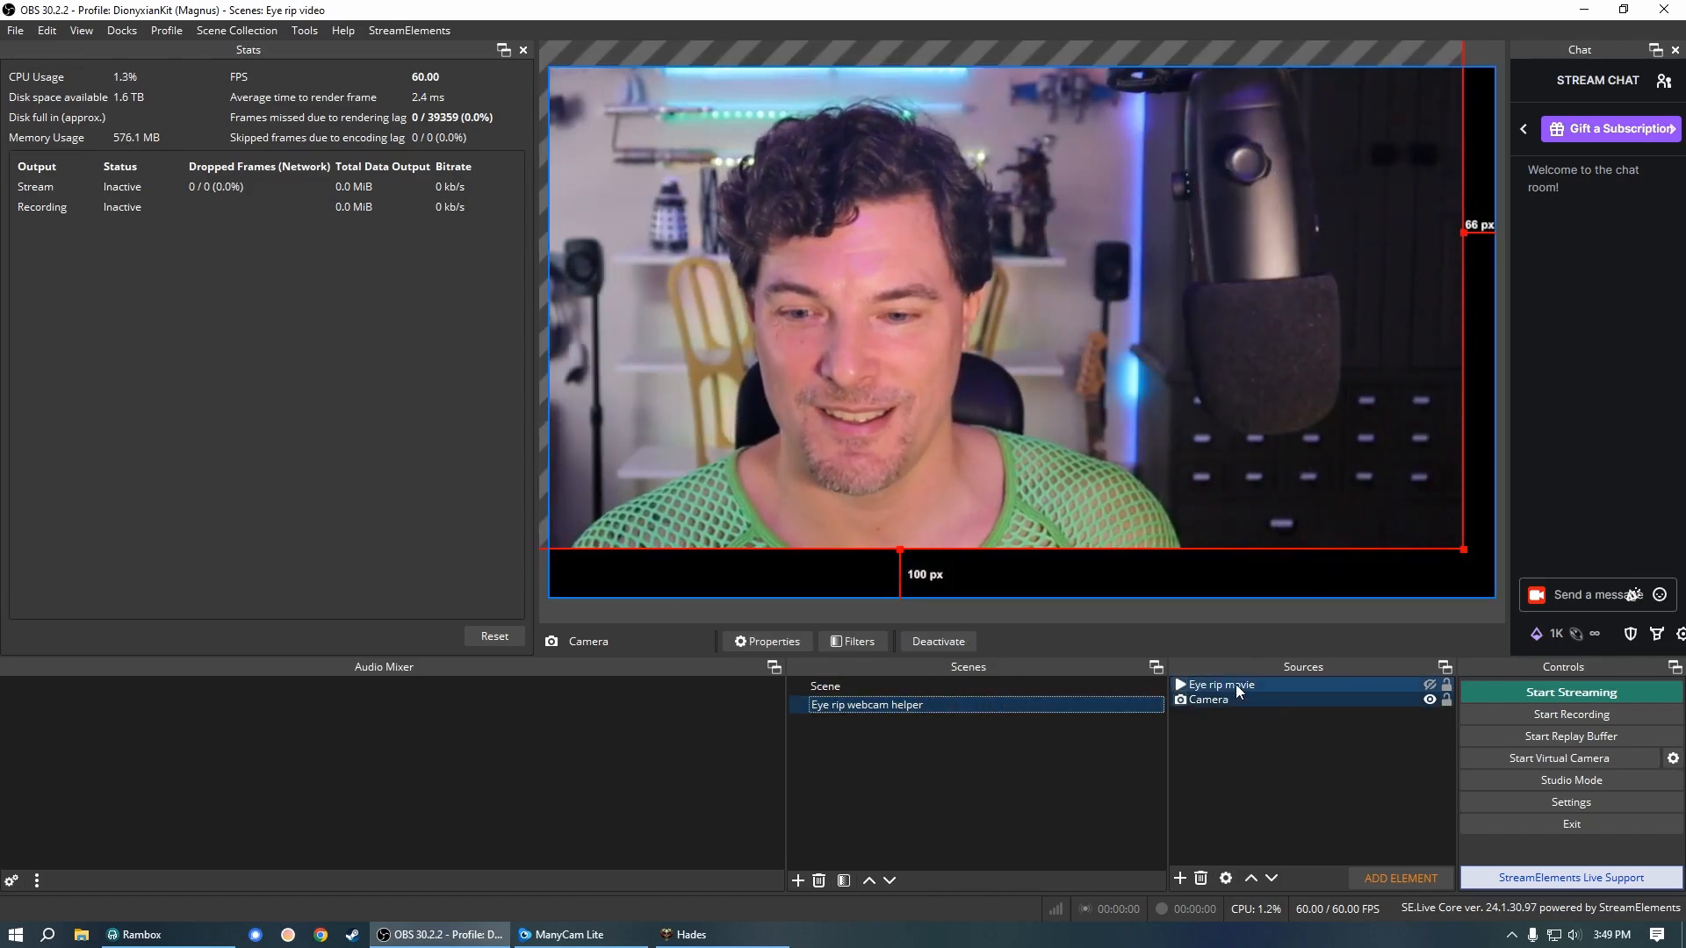
click(1429, 684)
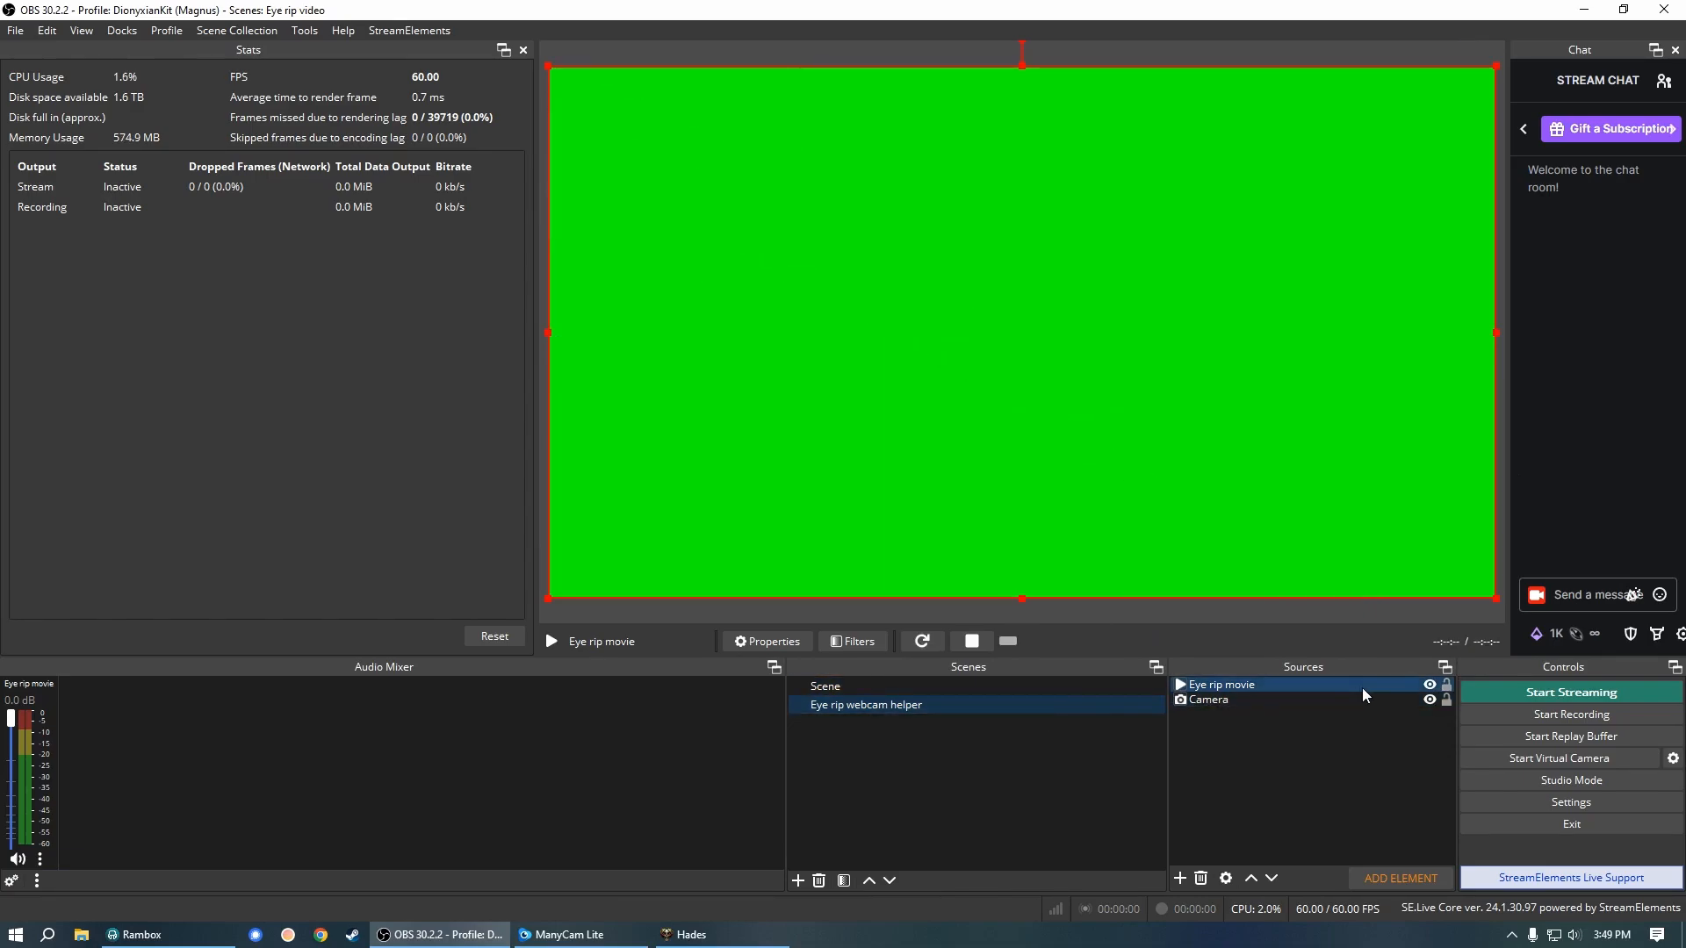
With the eye rip movie hidden, move the Camera to about 80 px from the right edge and 56 px above the bottom, and show the movie again
click(1428, 684)
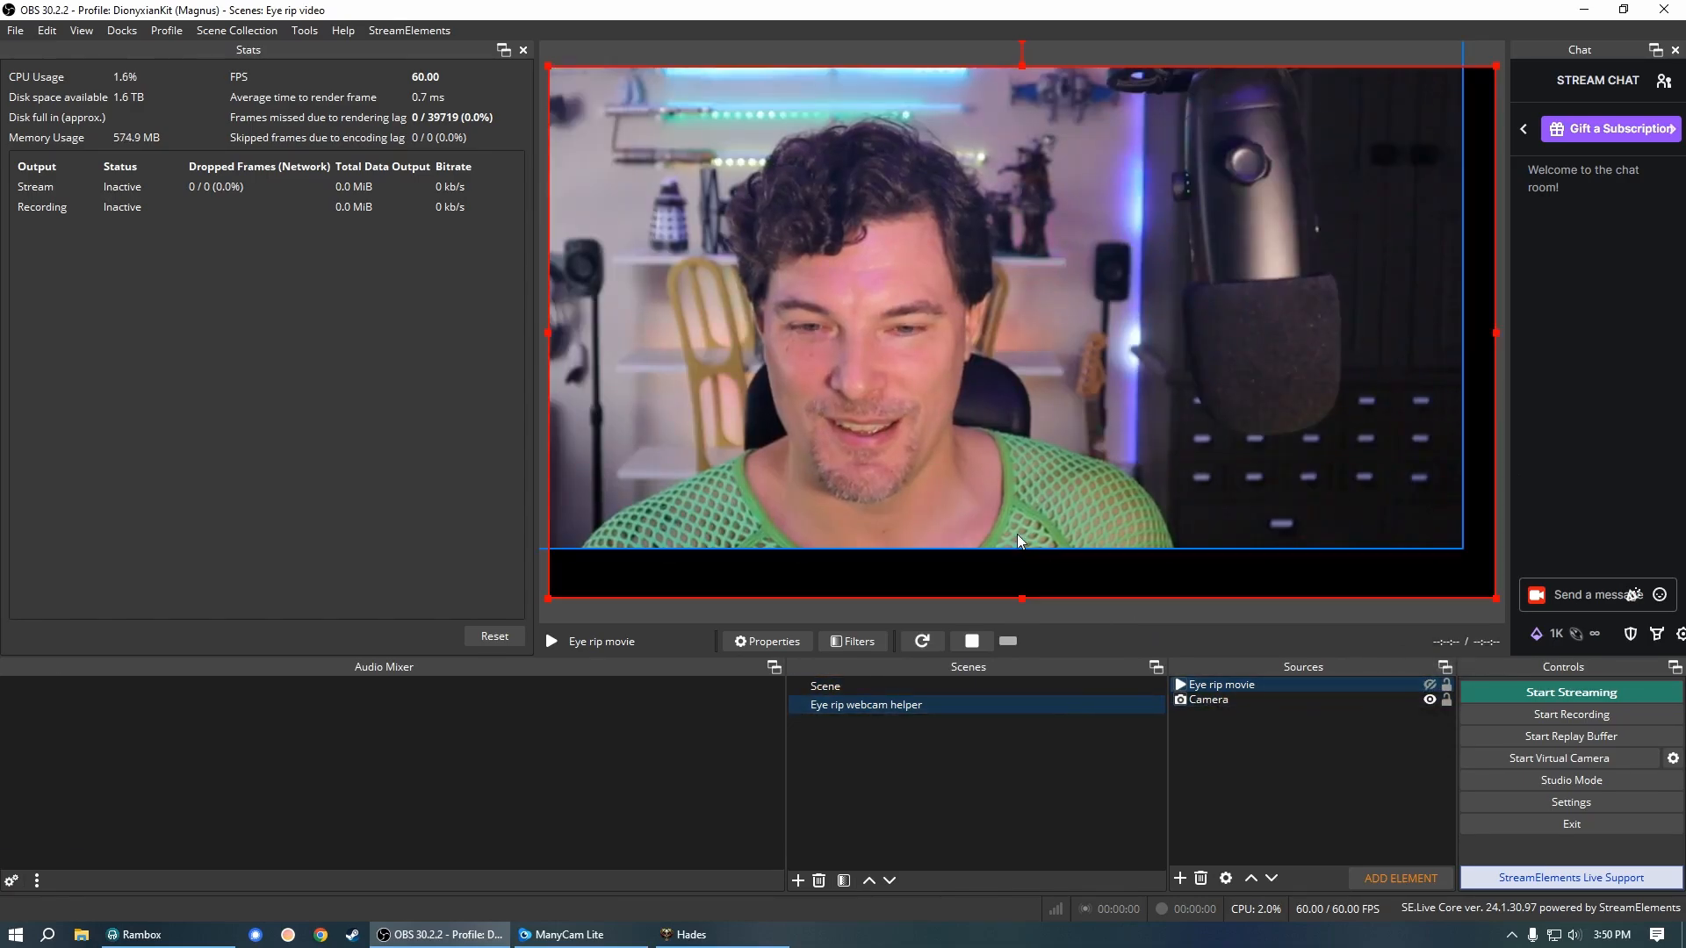
click(1003, 424)
drag(1002, 422, 992, 446)
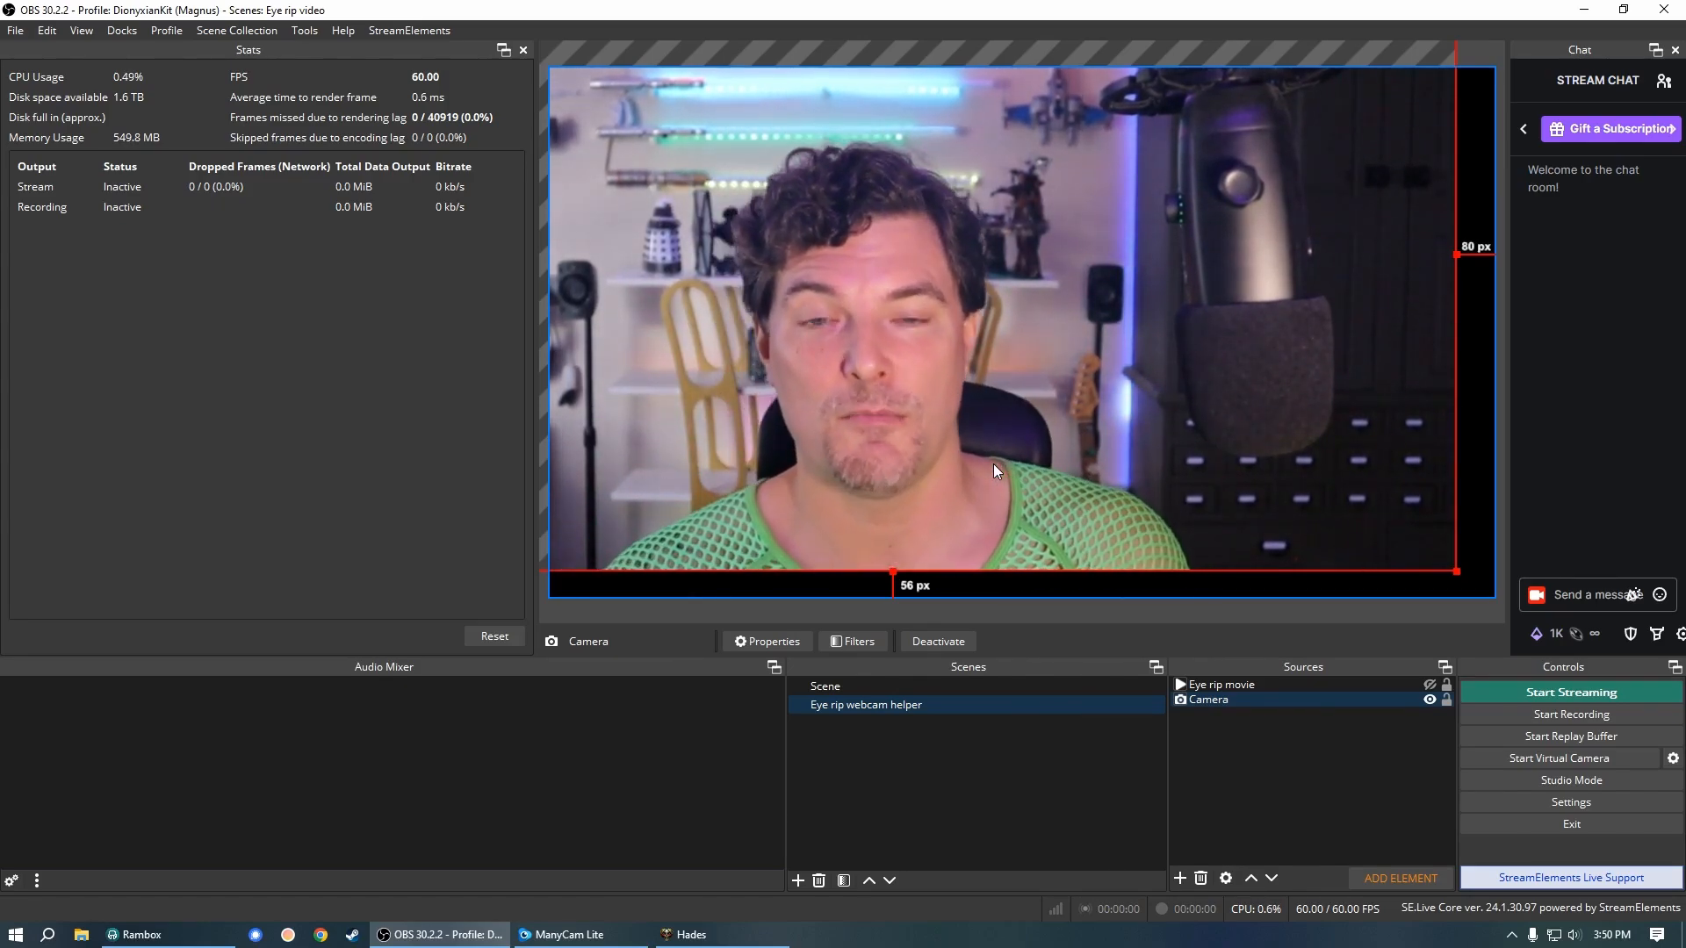
click(1430, 685)
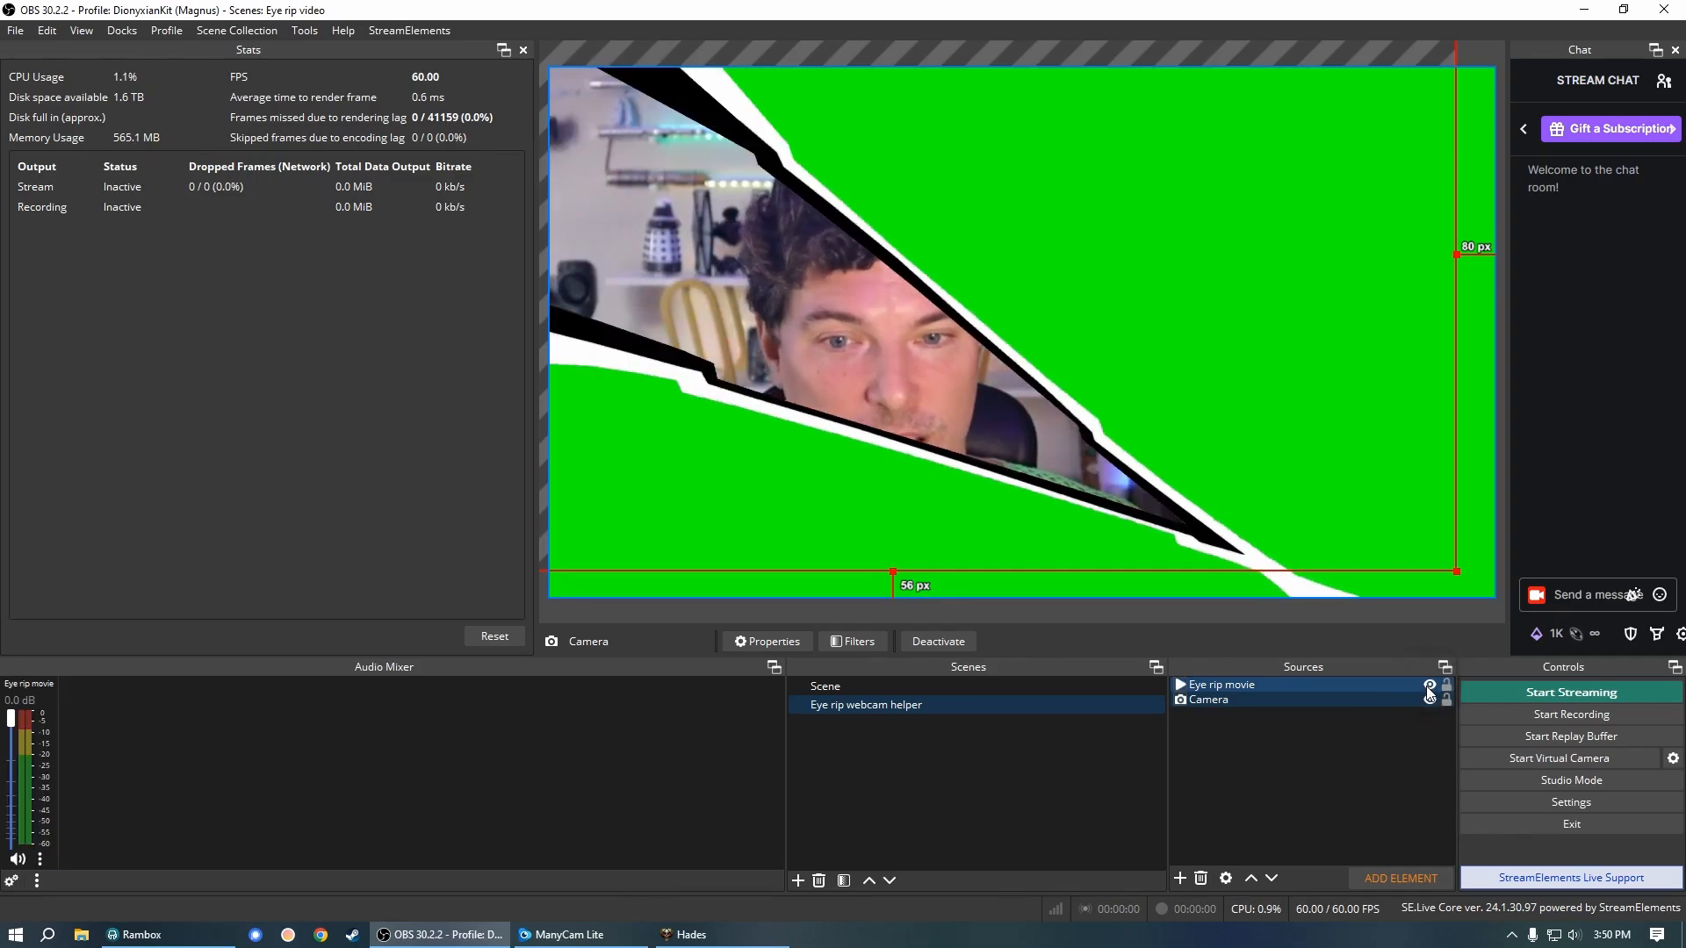
click(1437, 700)
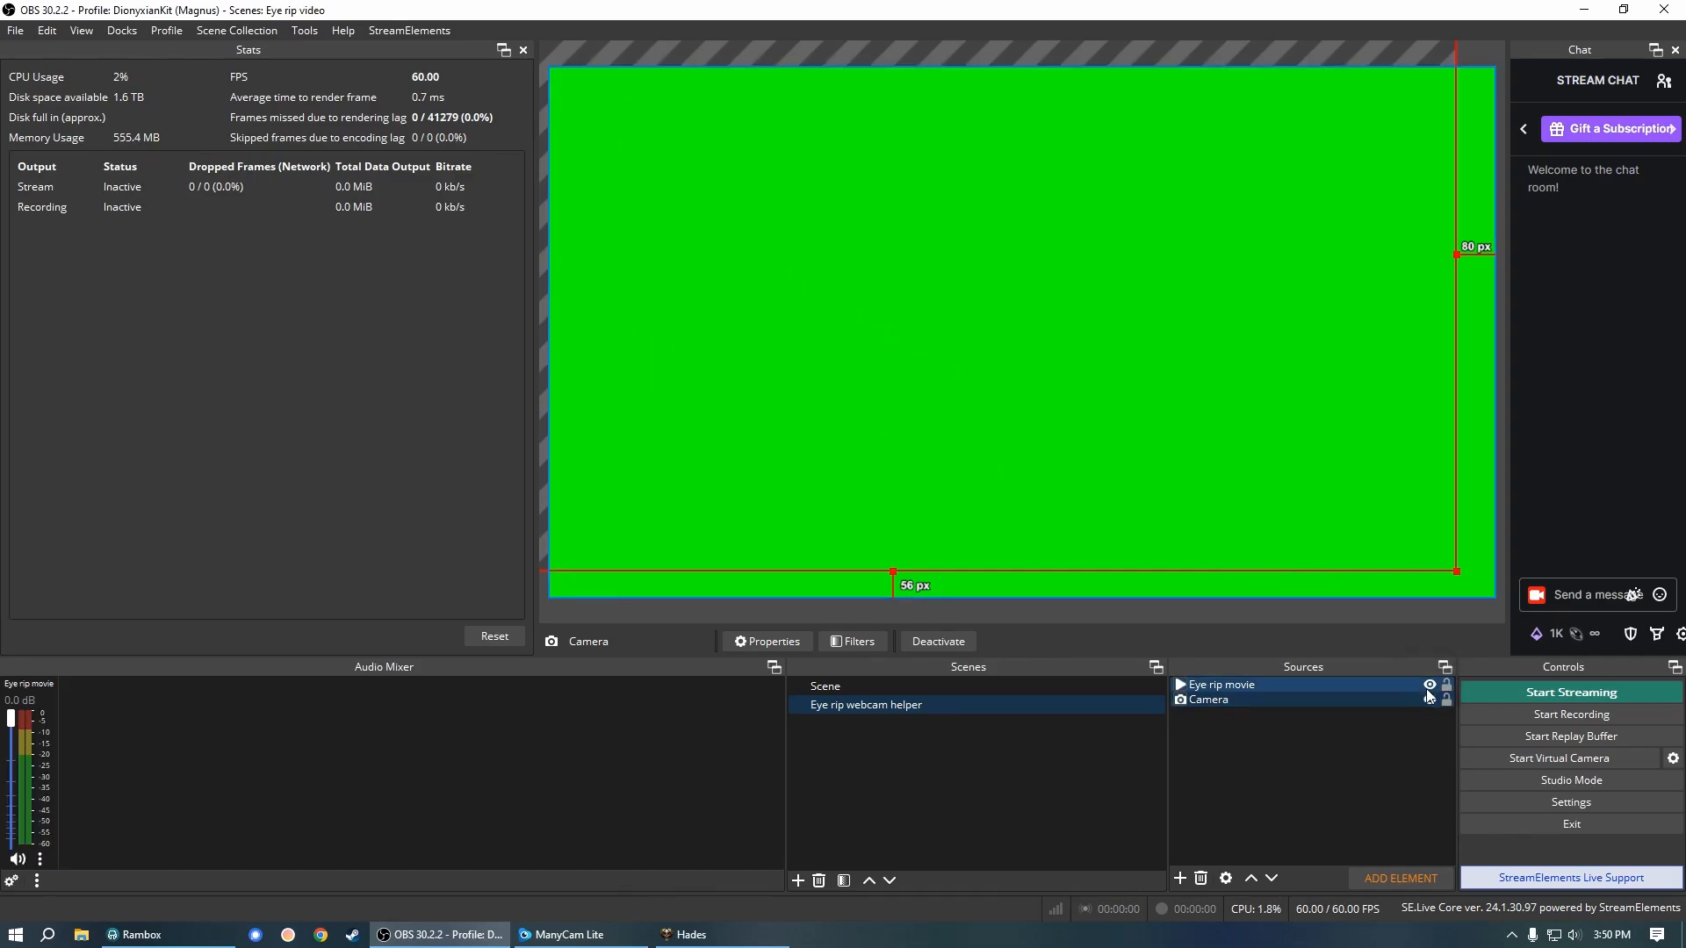
With the eye rip movie hidden, enlarge and move the Camera to the bottom edge and about 25 px from the right, and show the movie again
click(1429, 685)
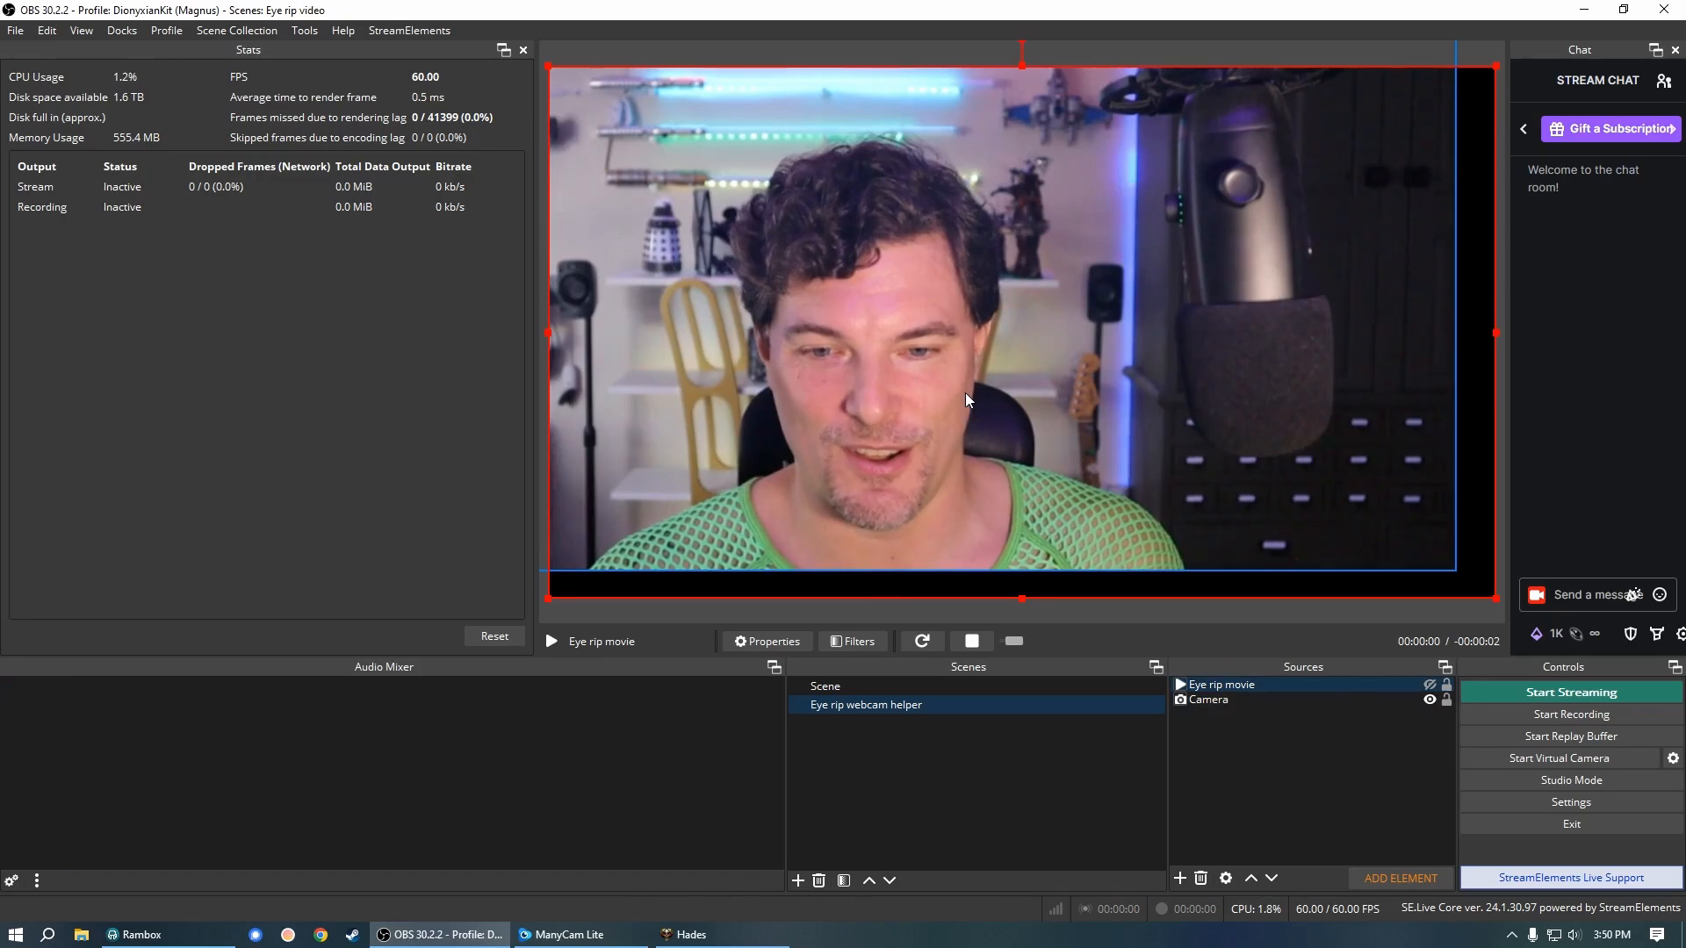
drag(966, 392, 916, 400)
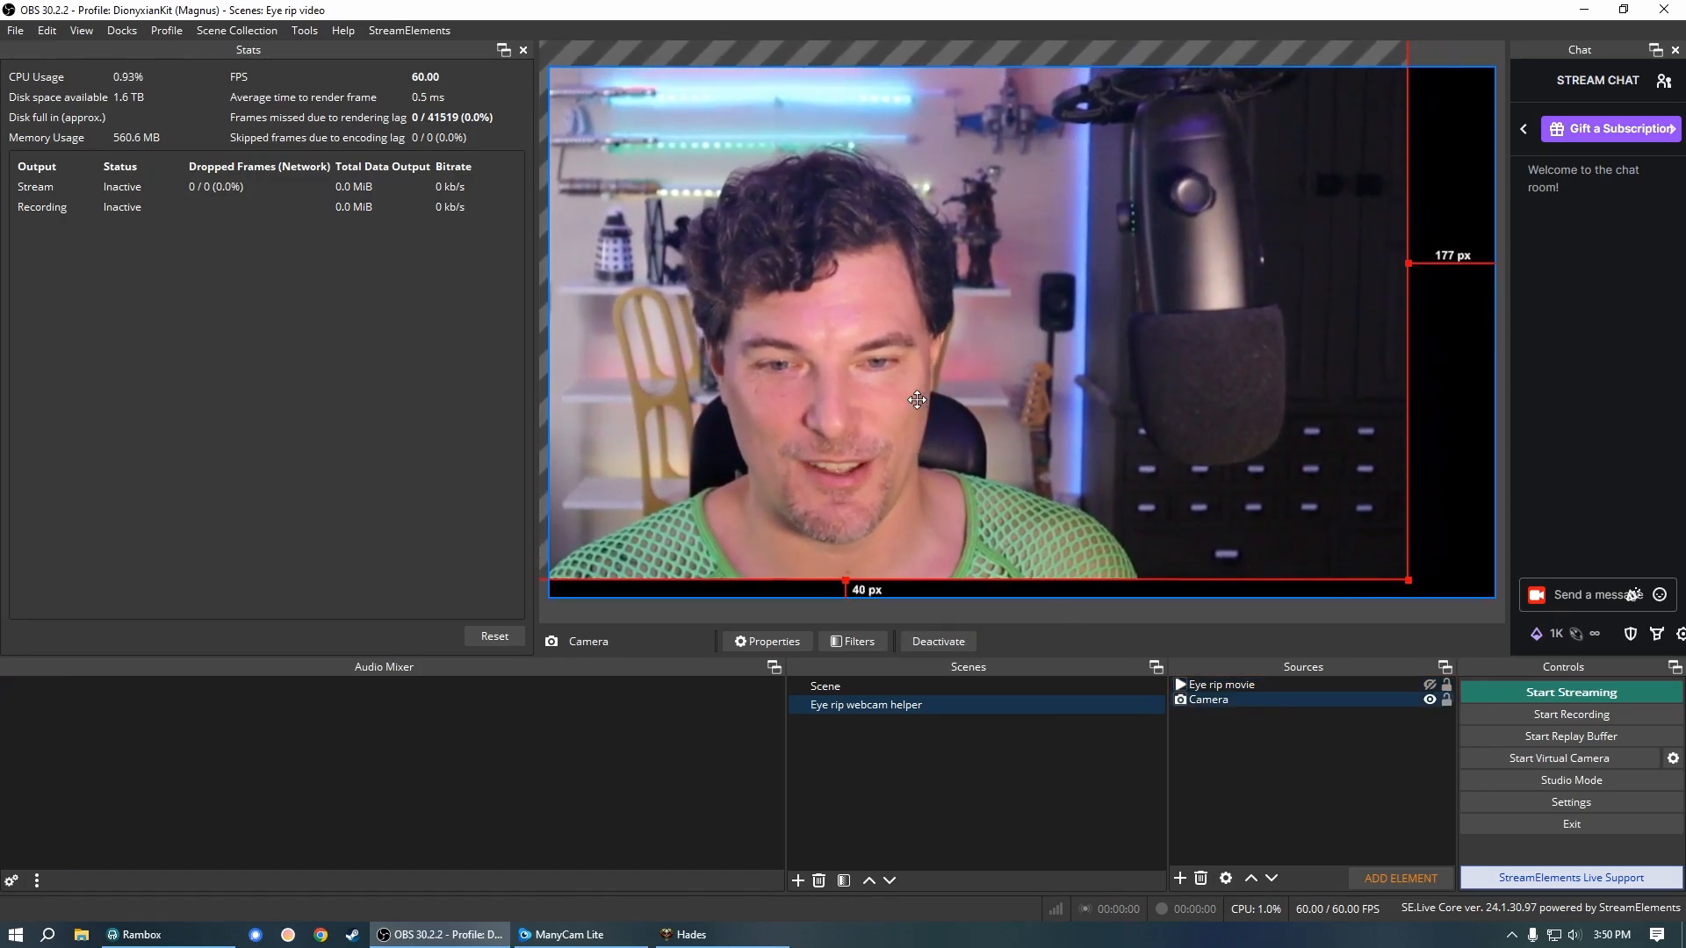
drag(1404, 582, 1492, 625)
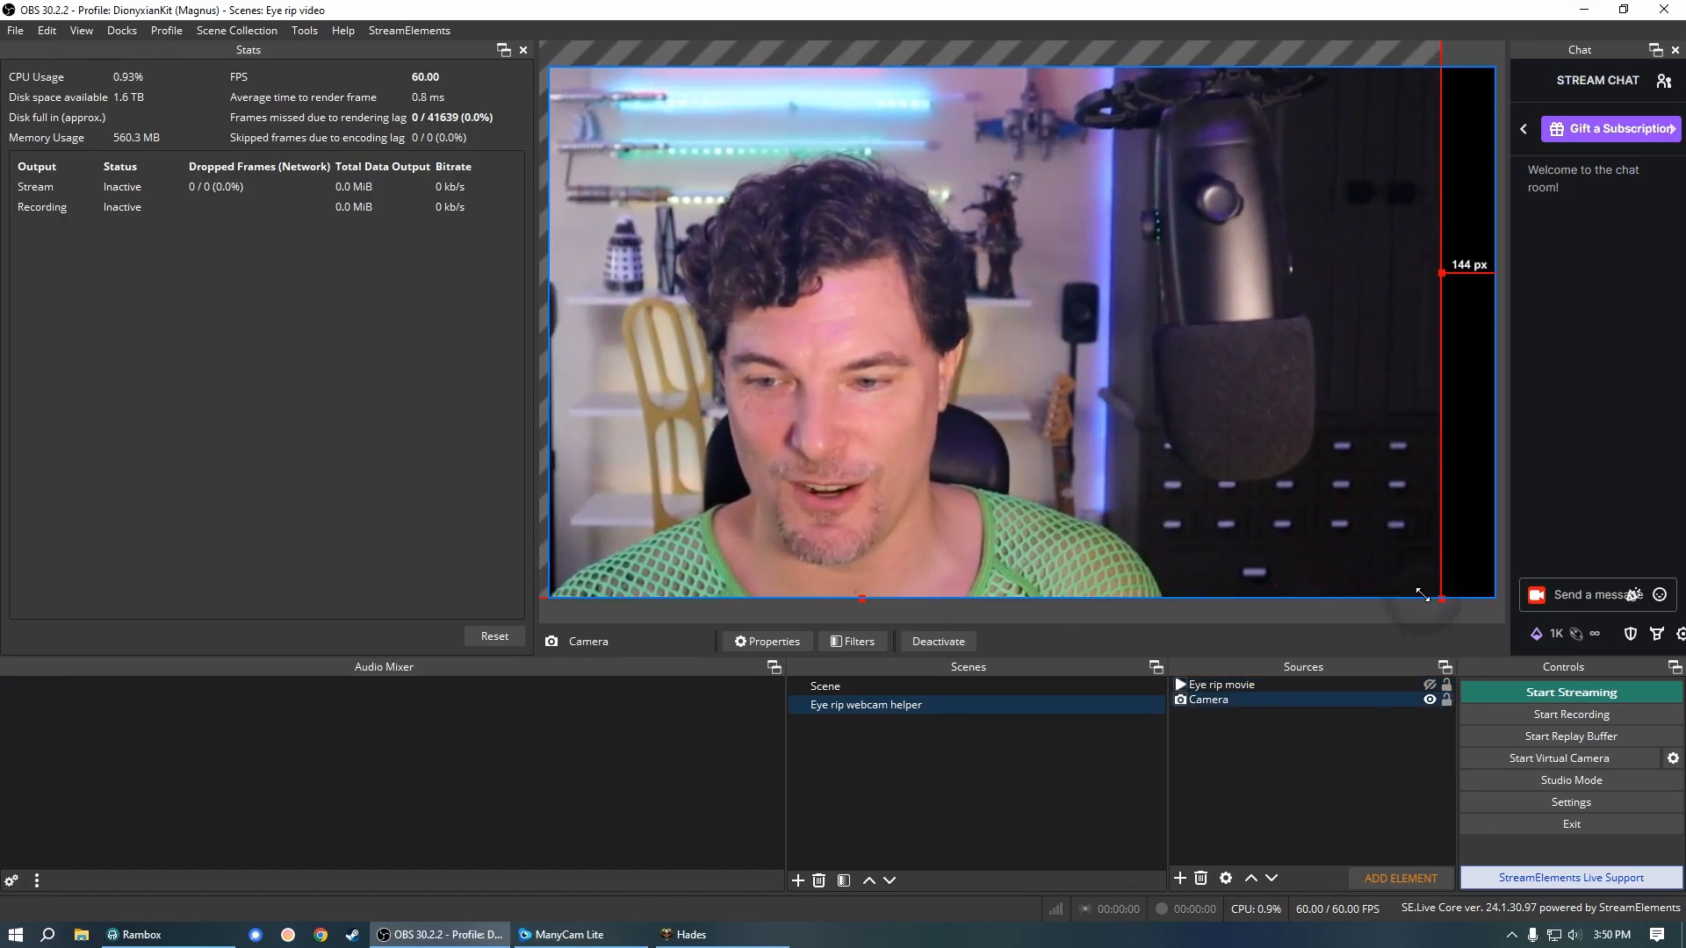
drag(1000, 440, 988, 411)
click(1410, 684)
click(1429, 685)
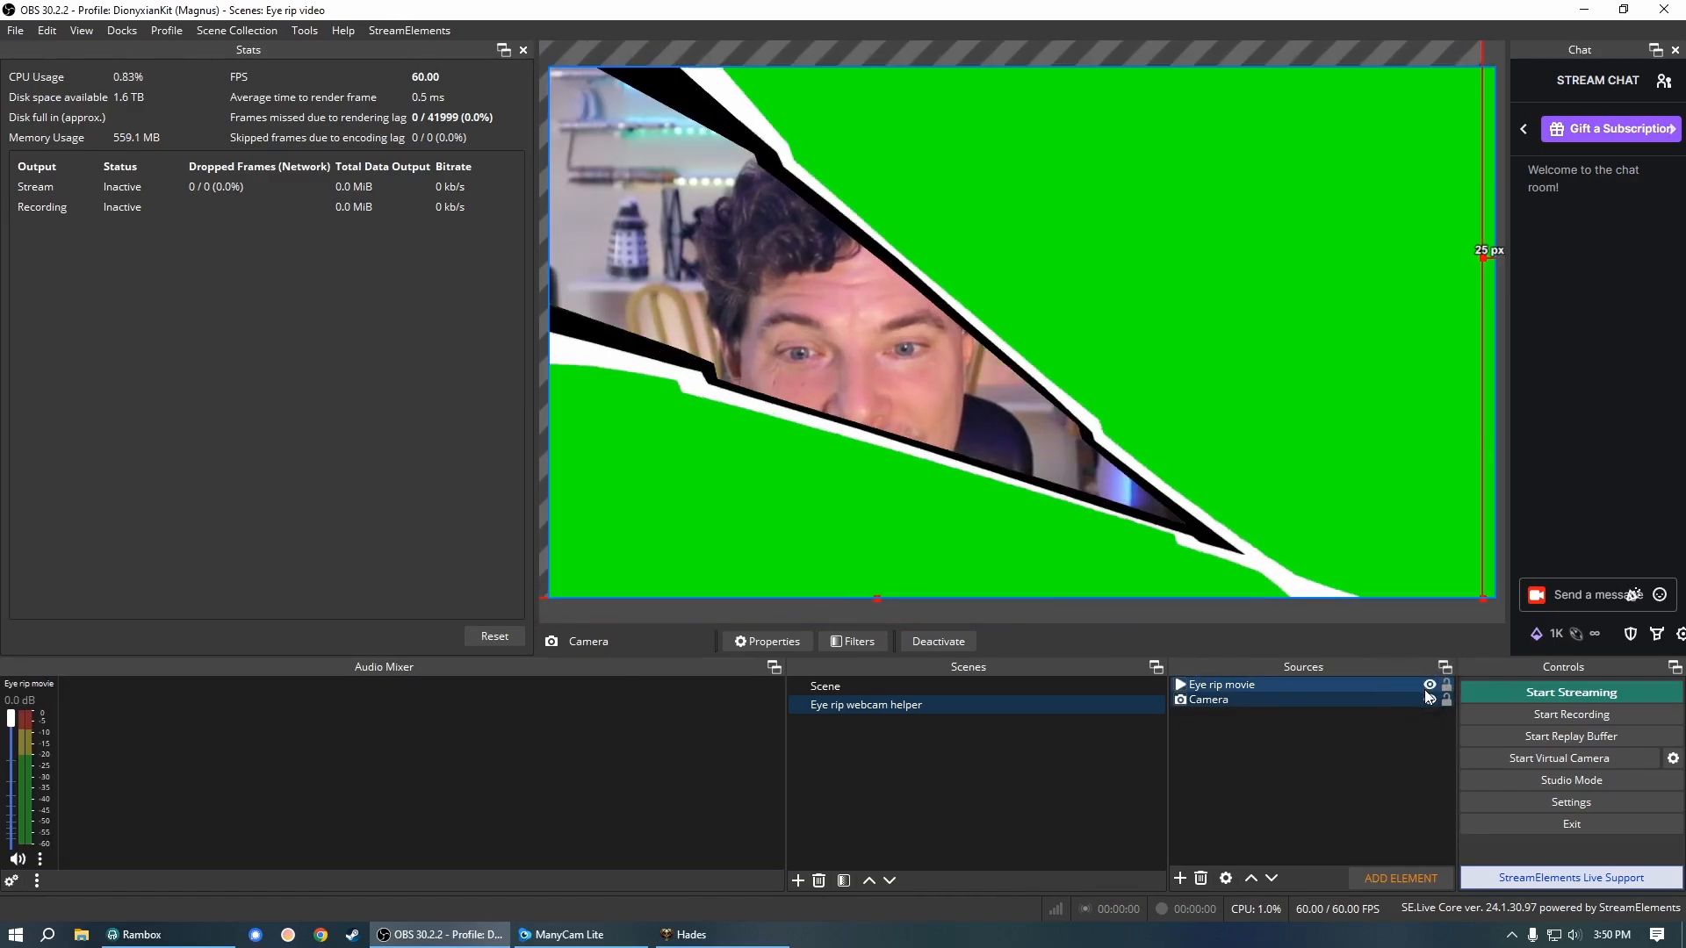
click(1403, 700)
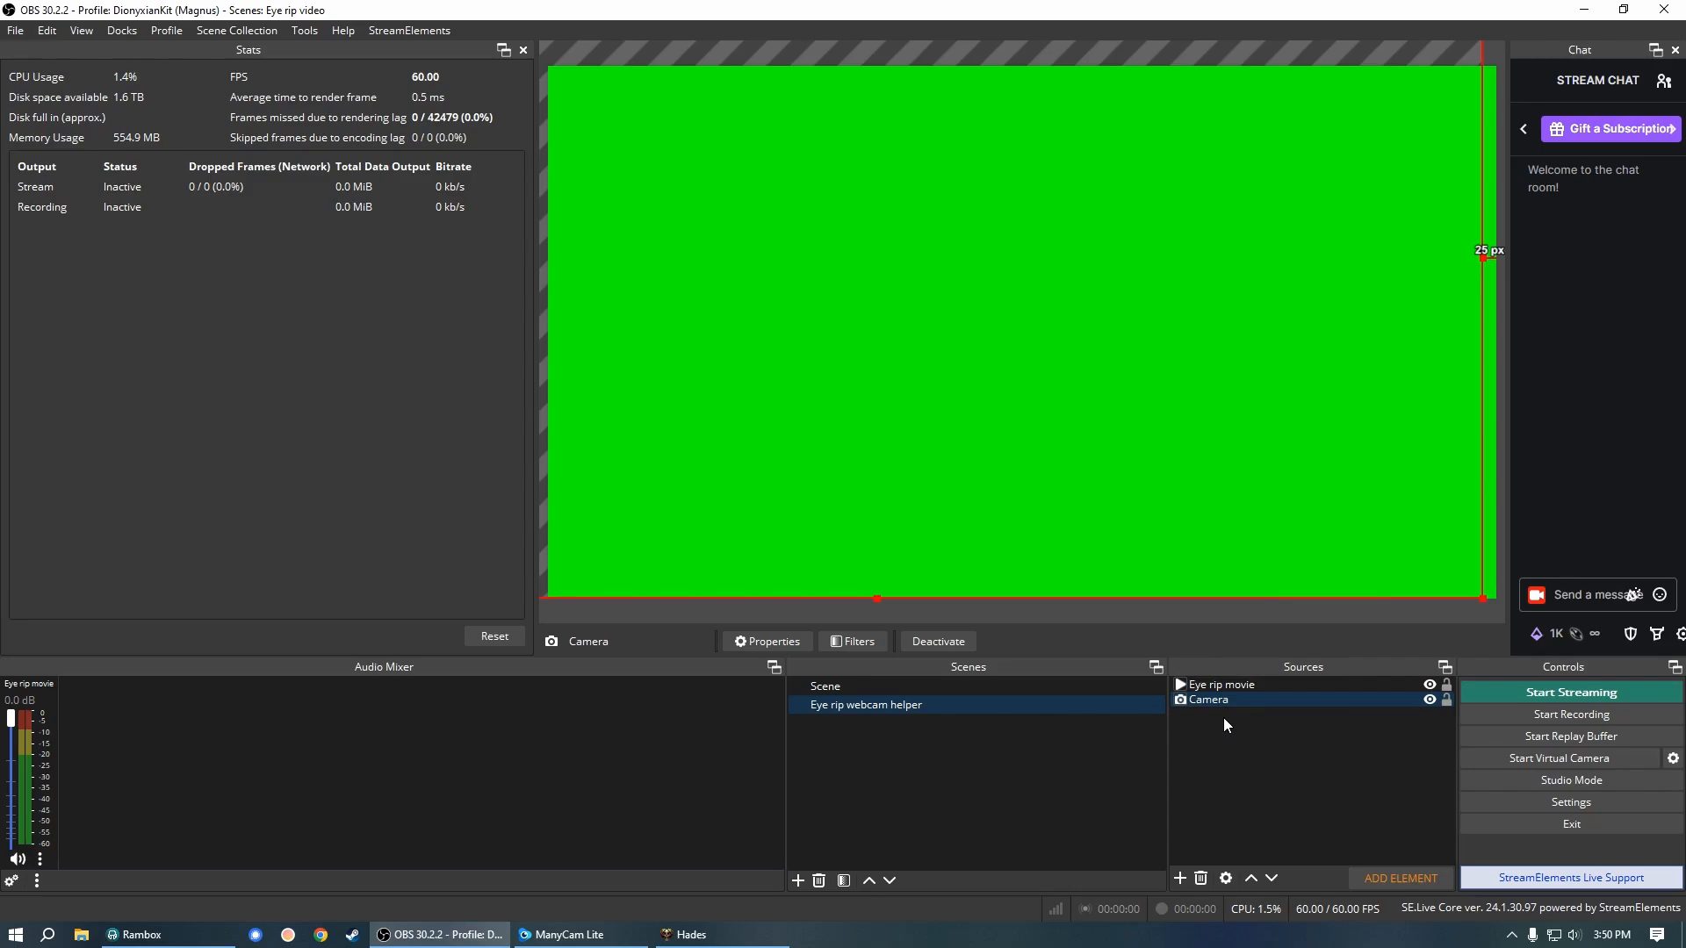
Switch to the main scene and add a new scene named "Eye rip"
click(1057, 693)
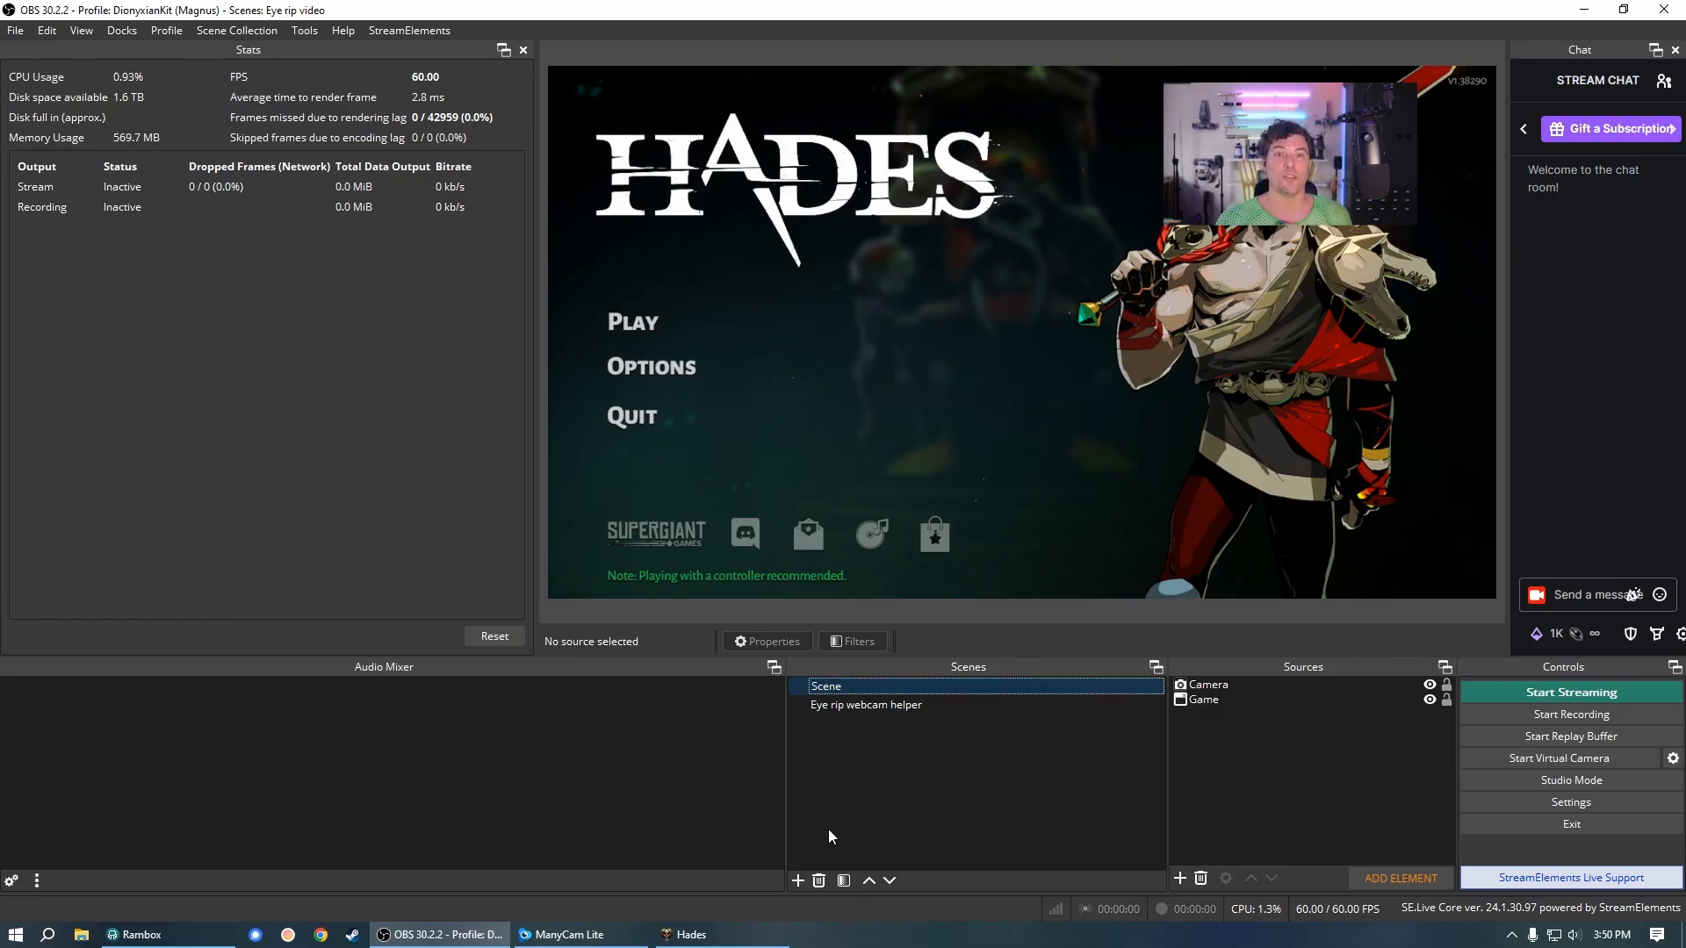
click(795, 880)
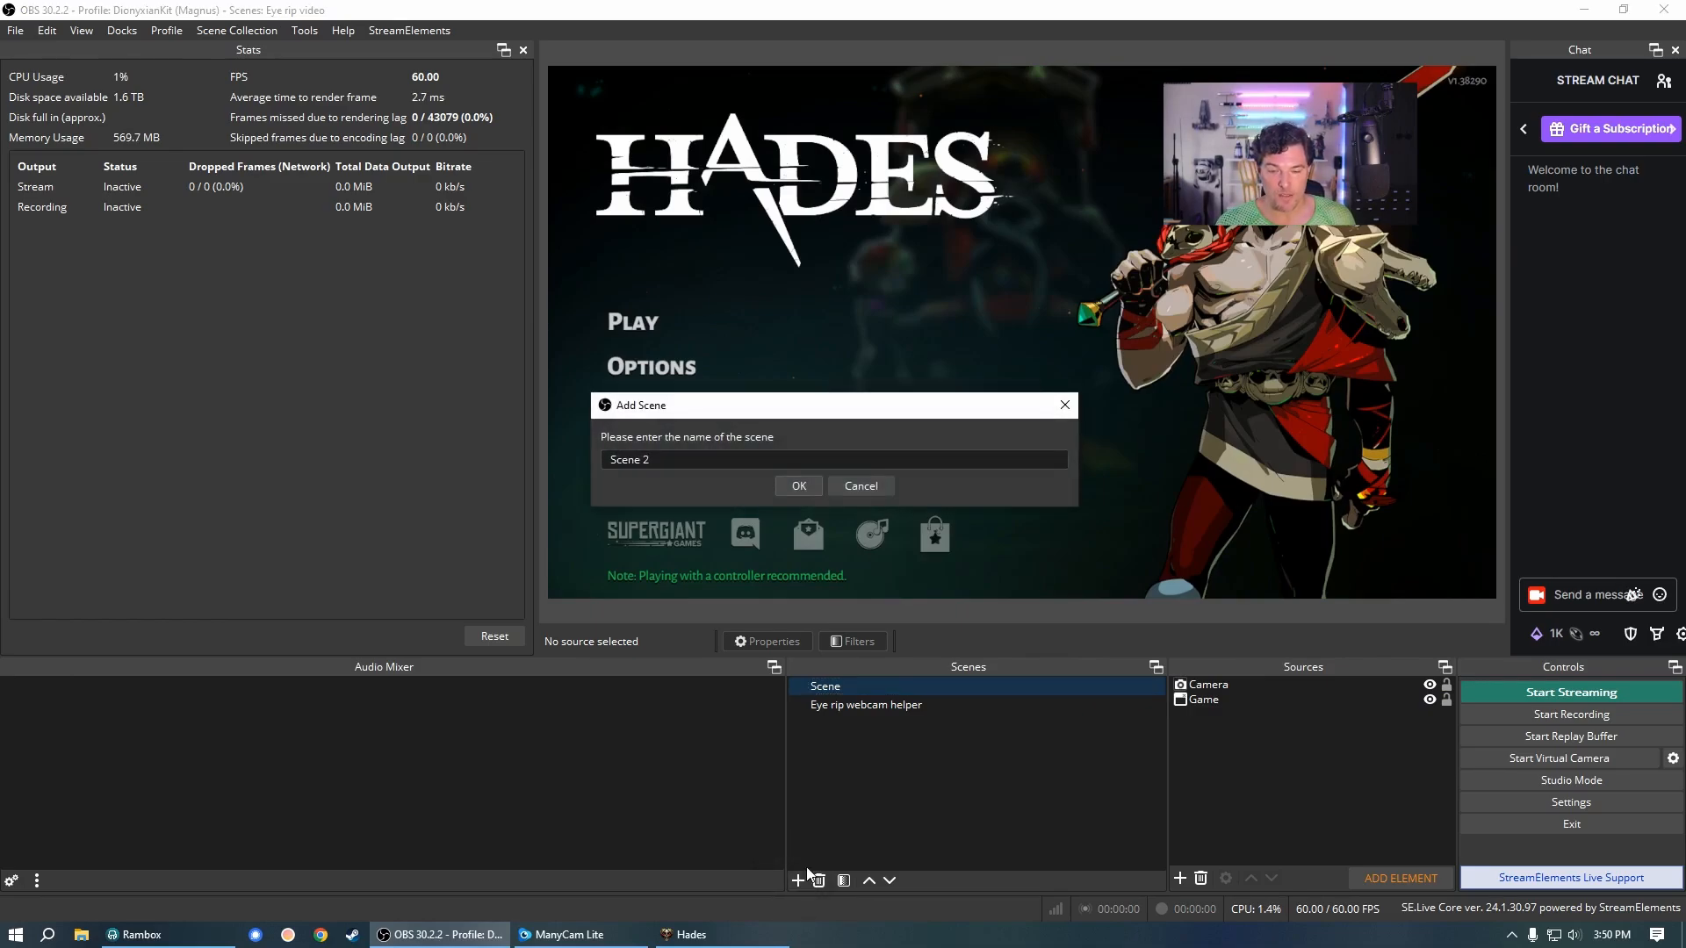
click(666, 458)
drag(666, 458, 594, 451)
text(Eye rip)
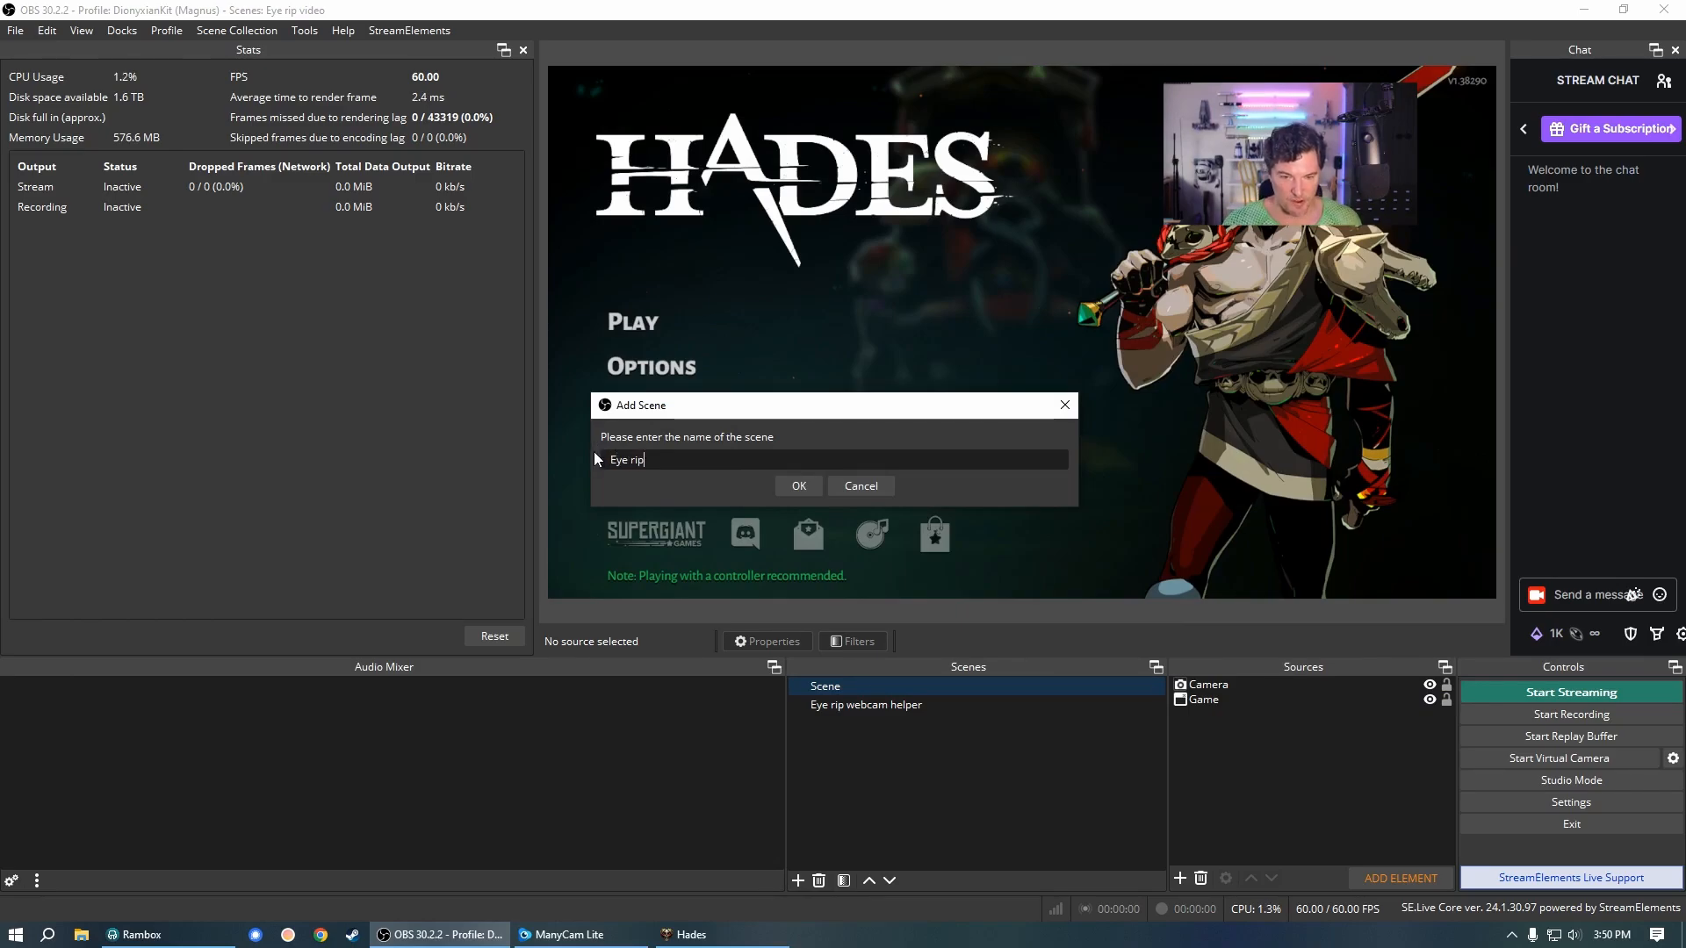
click(799, 487)
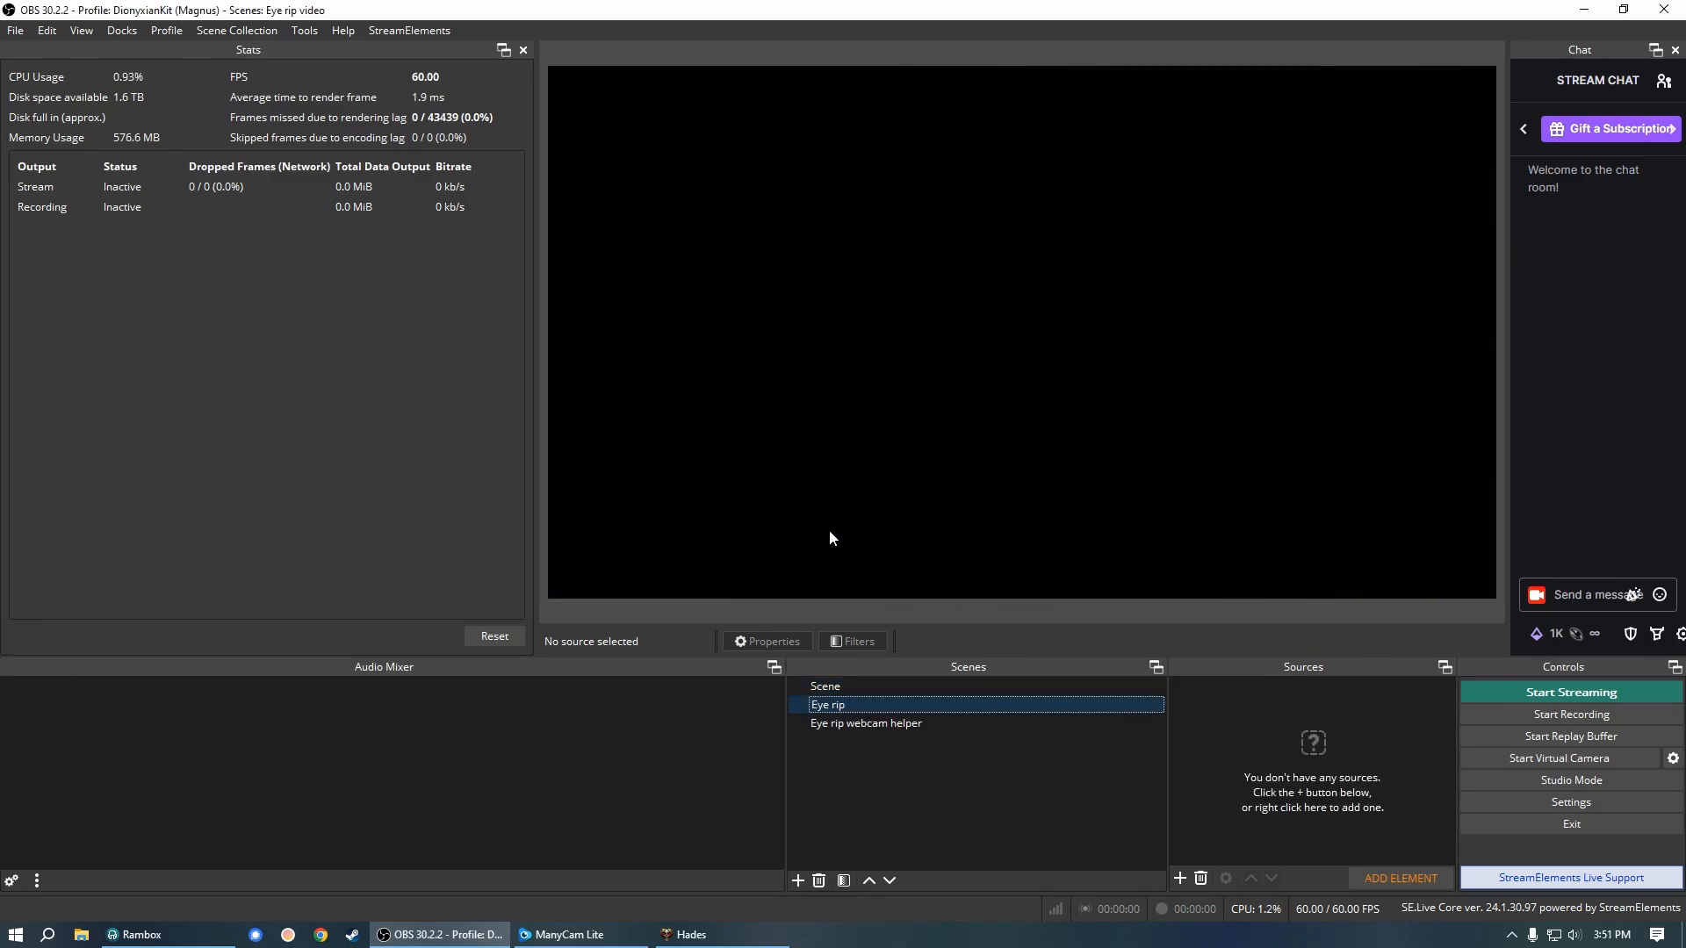
Add the existing Eye rip webcam helper scene as a visible source in the Eye rip scene
click(1182, 878)
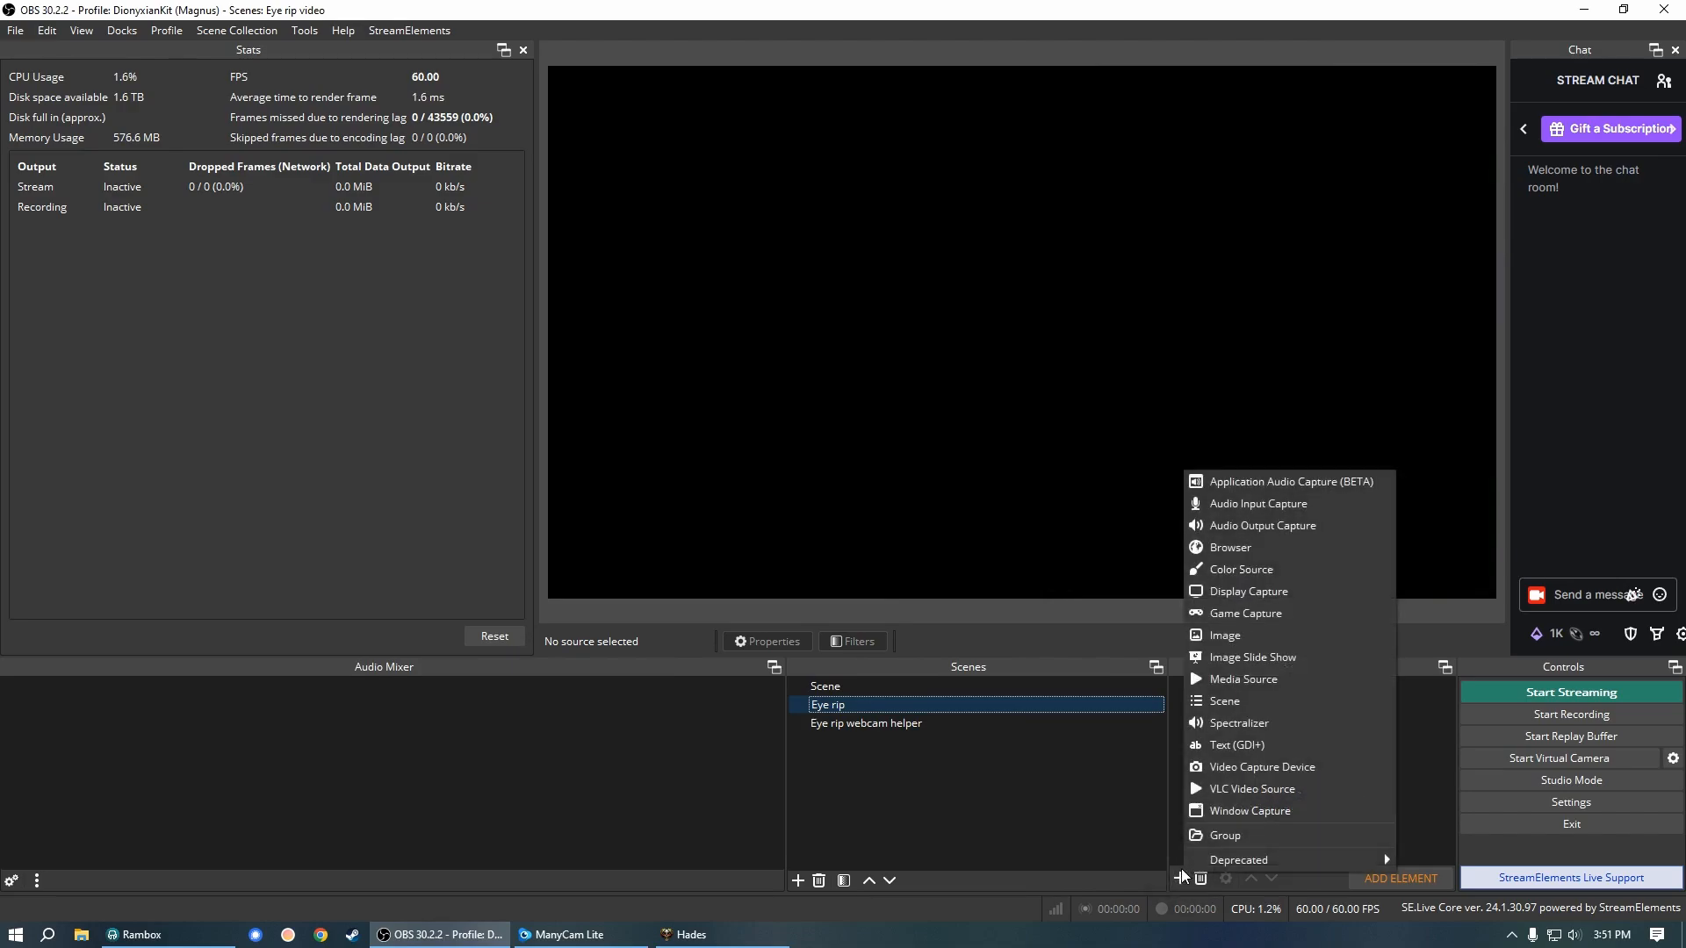
click(1208, 701)
click(743, 419)
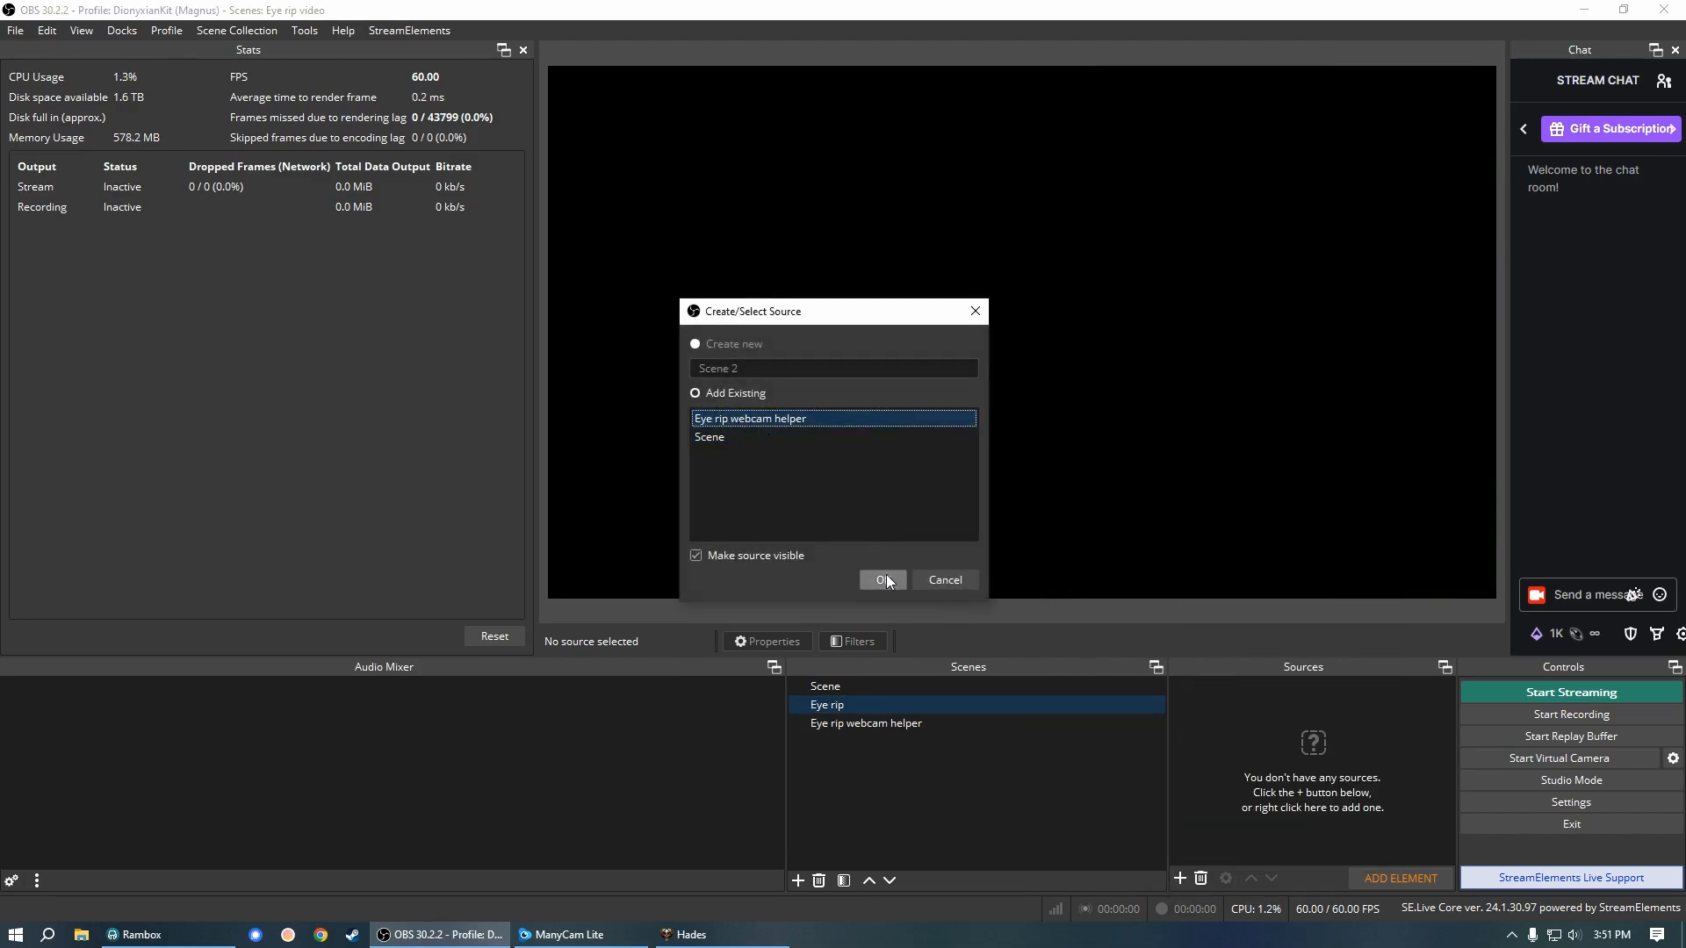
click(885, 579)
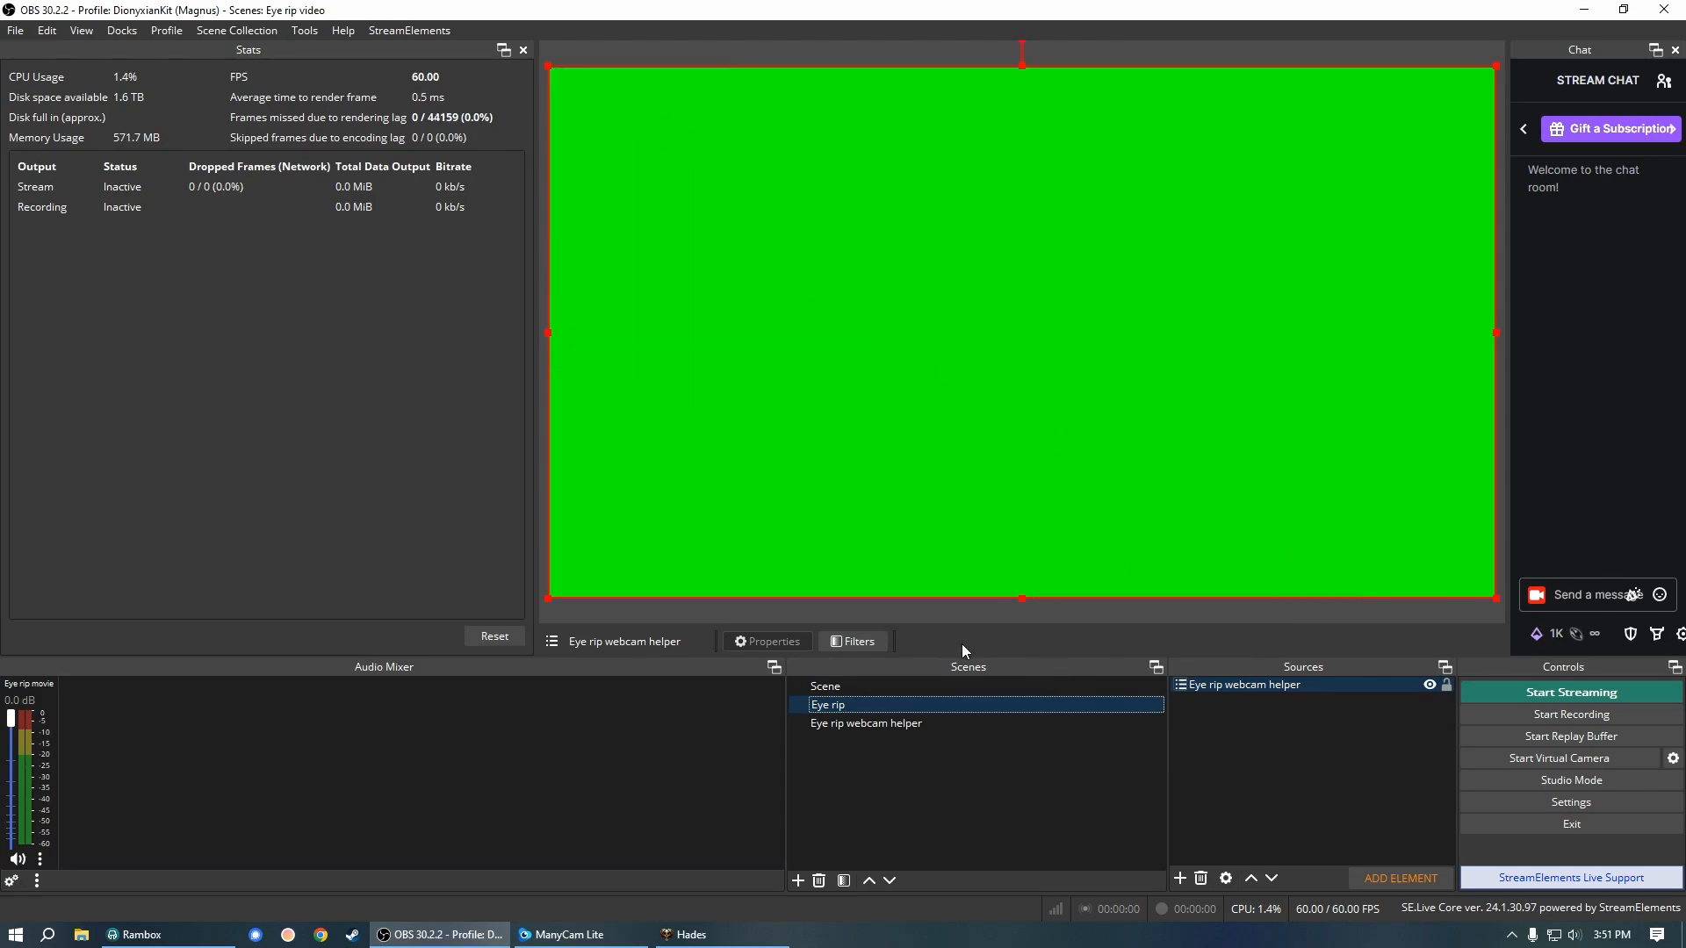
Add a Color Key effect filter with its default name and Green key color to the Eye rip webcam helper source
click(852, 642)
click(475, 762)
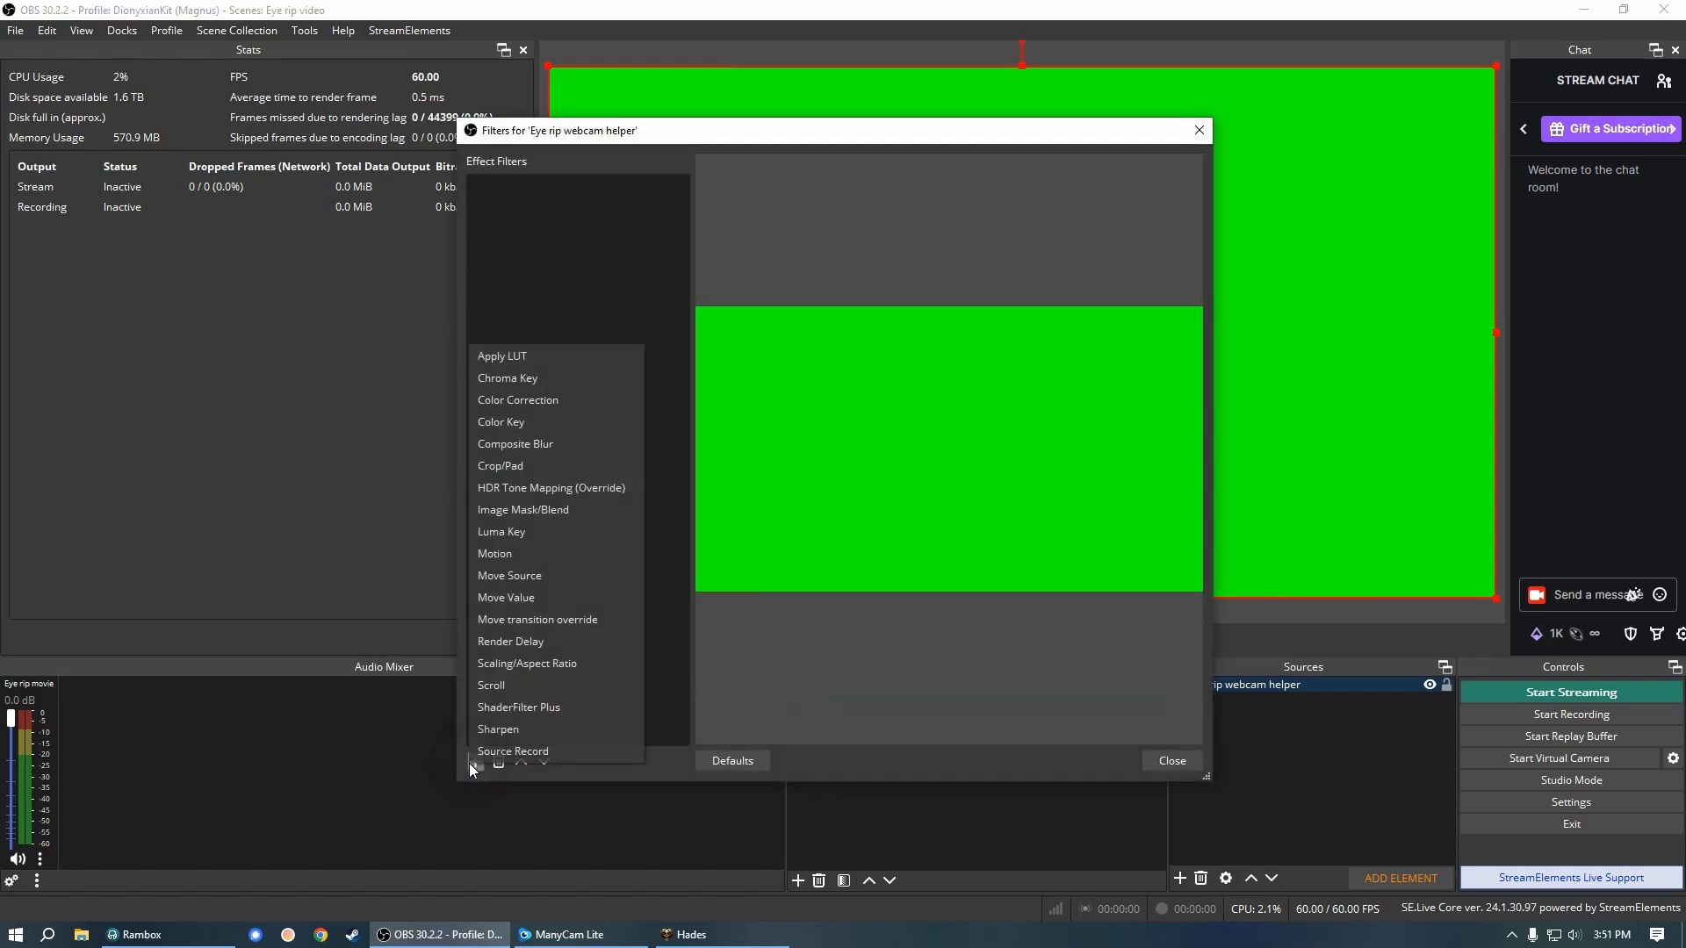
click(499, 422)
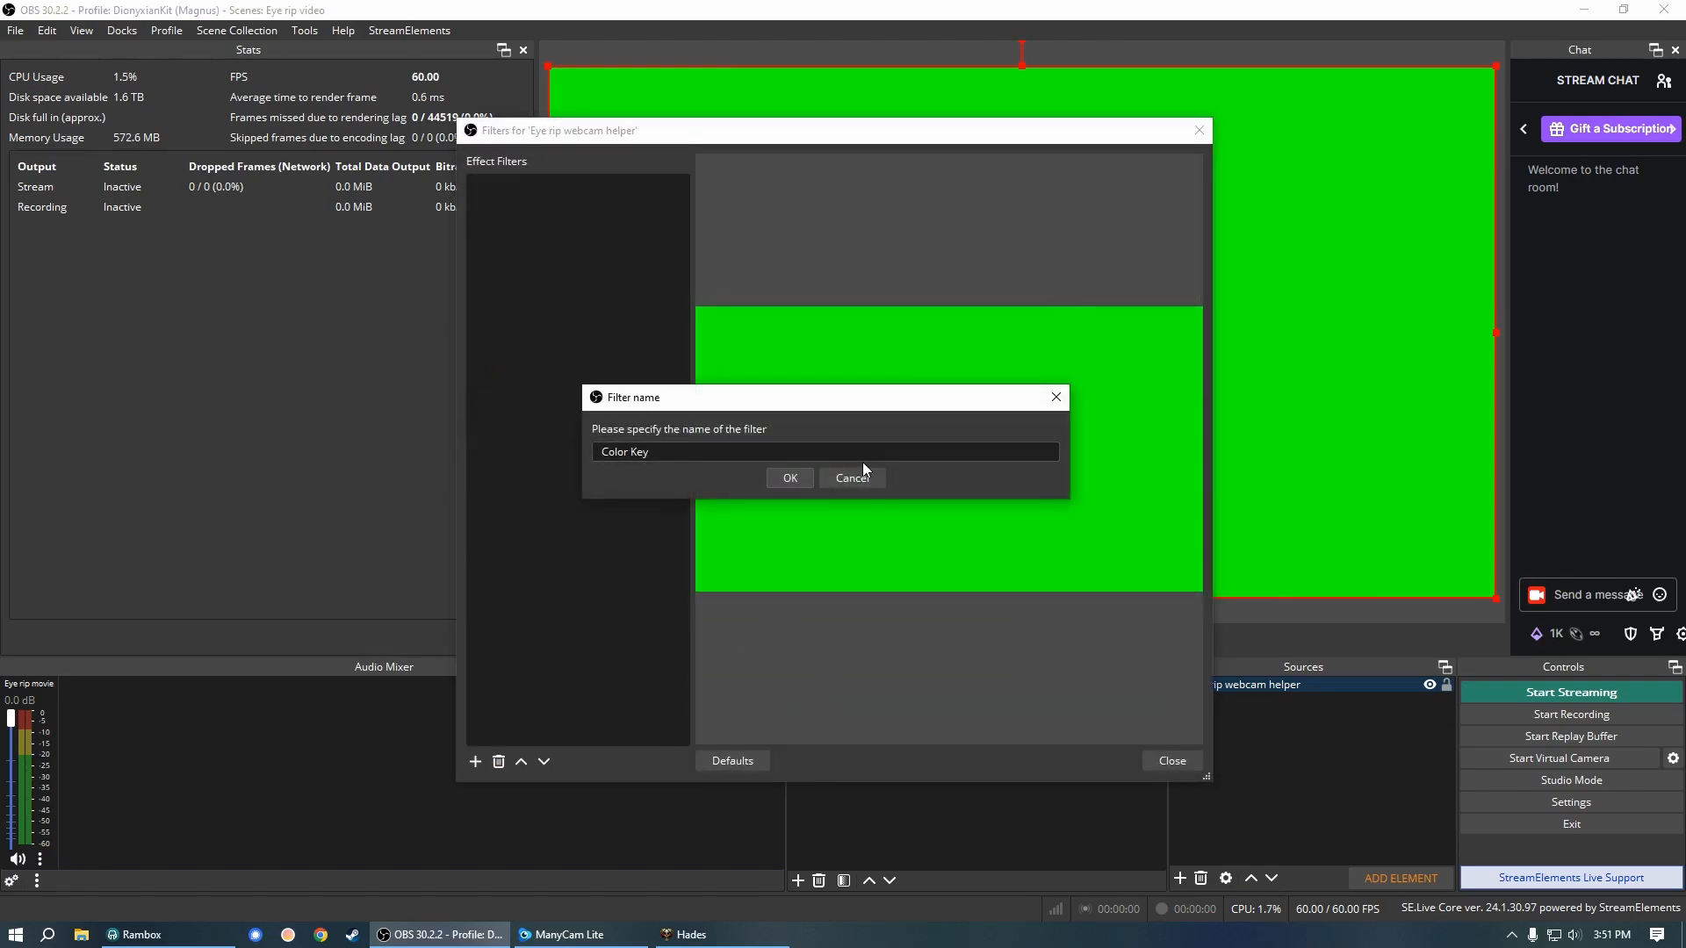
click(790, 478)
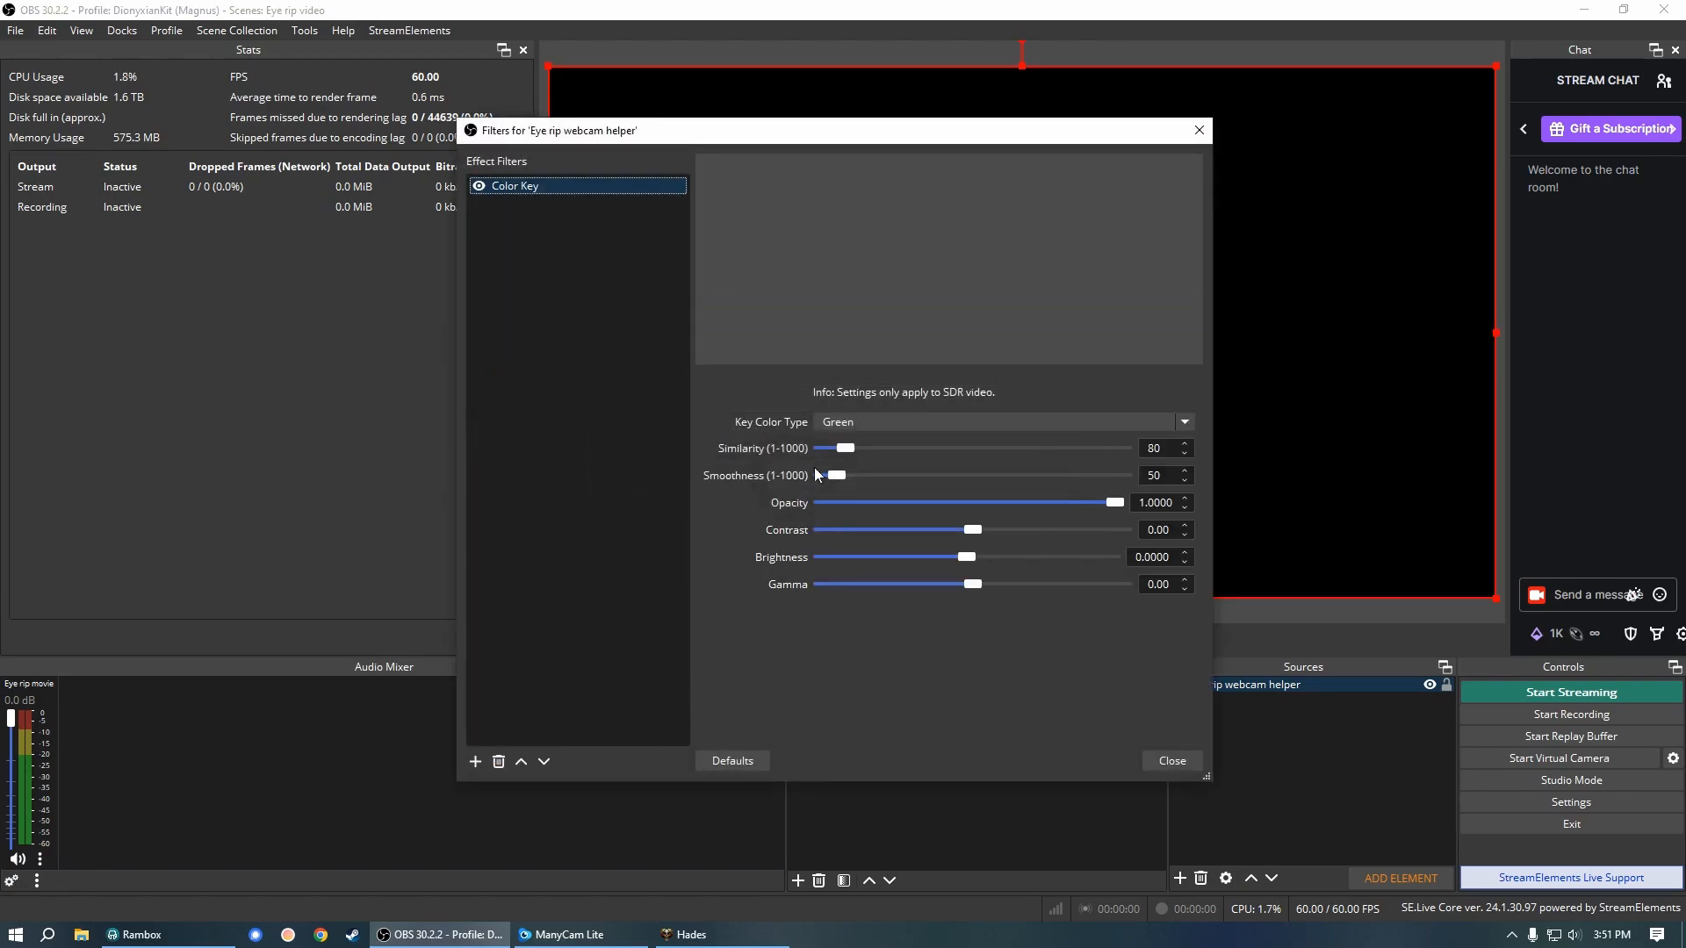
click(915, 419)
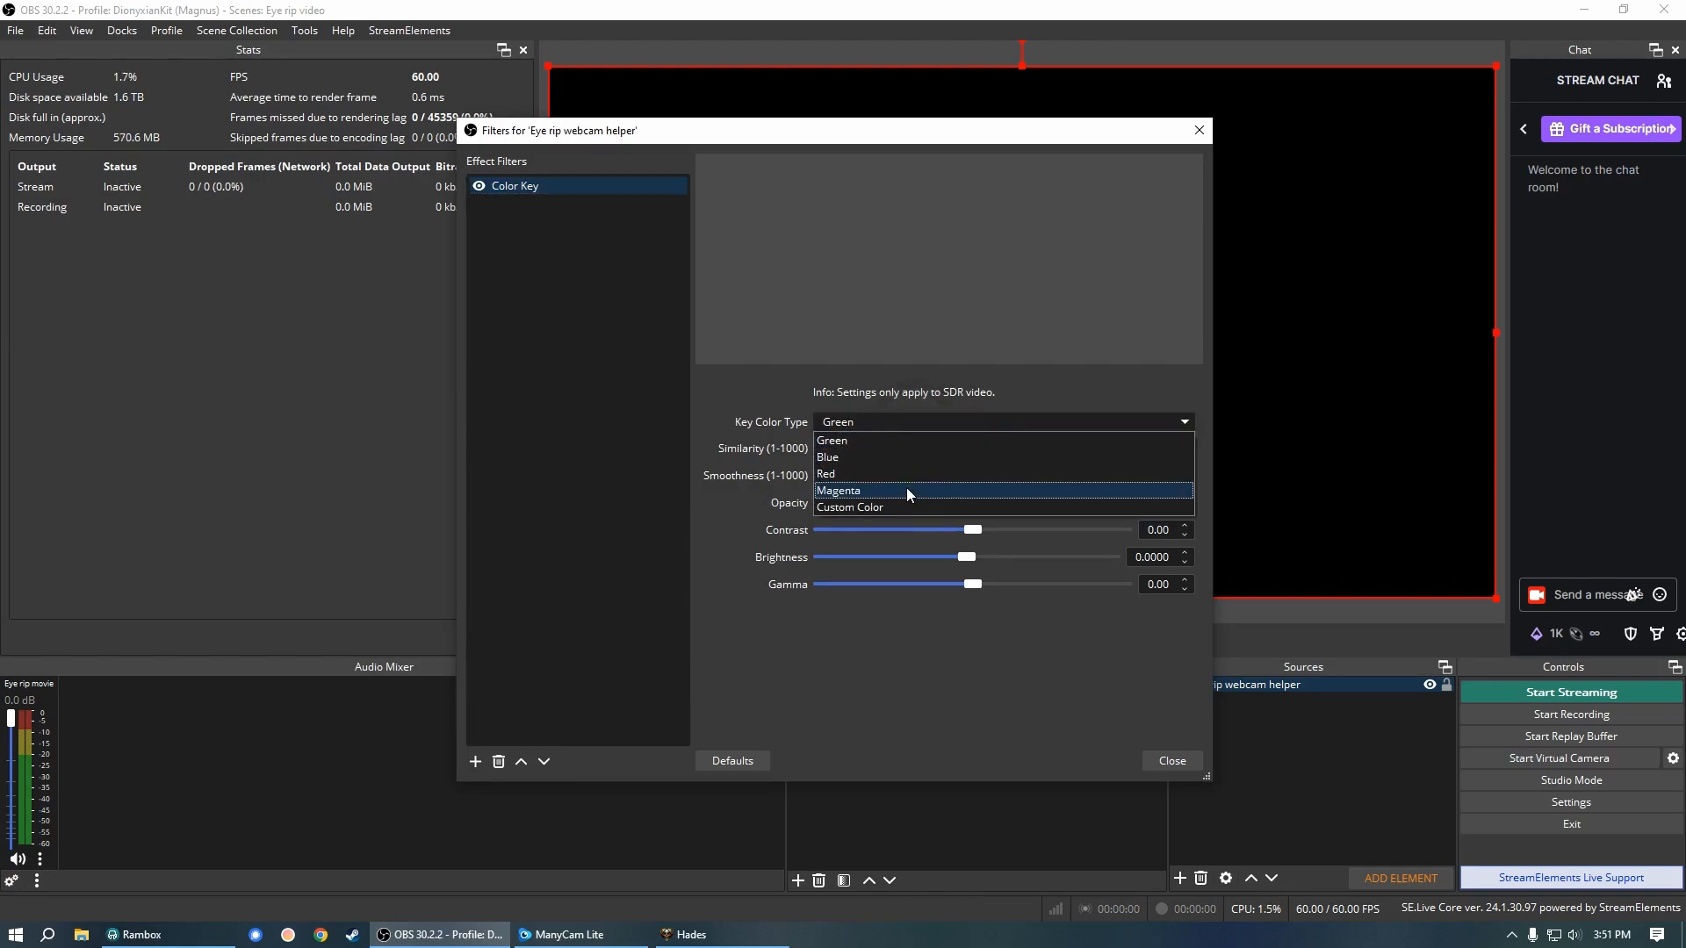
click(921, 393)
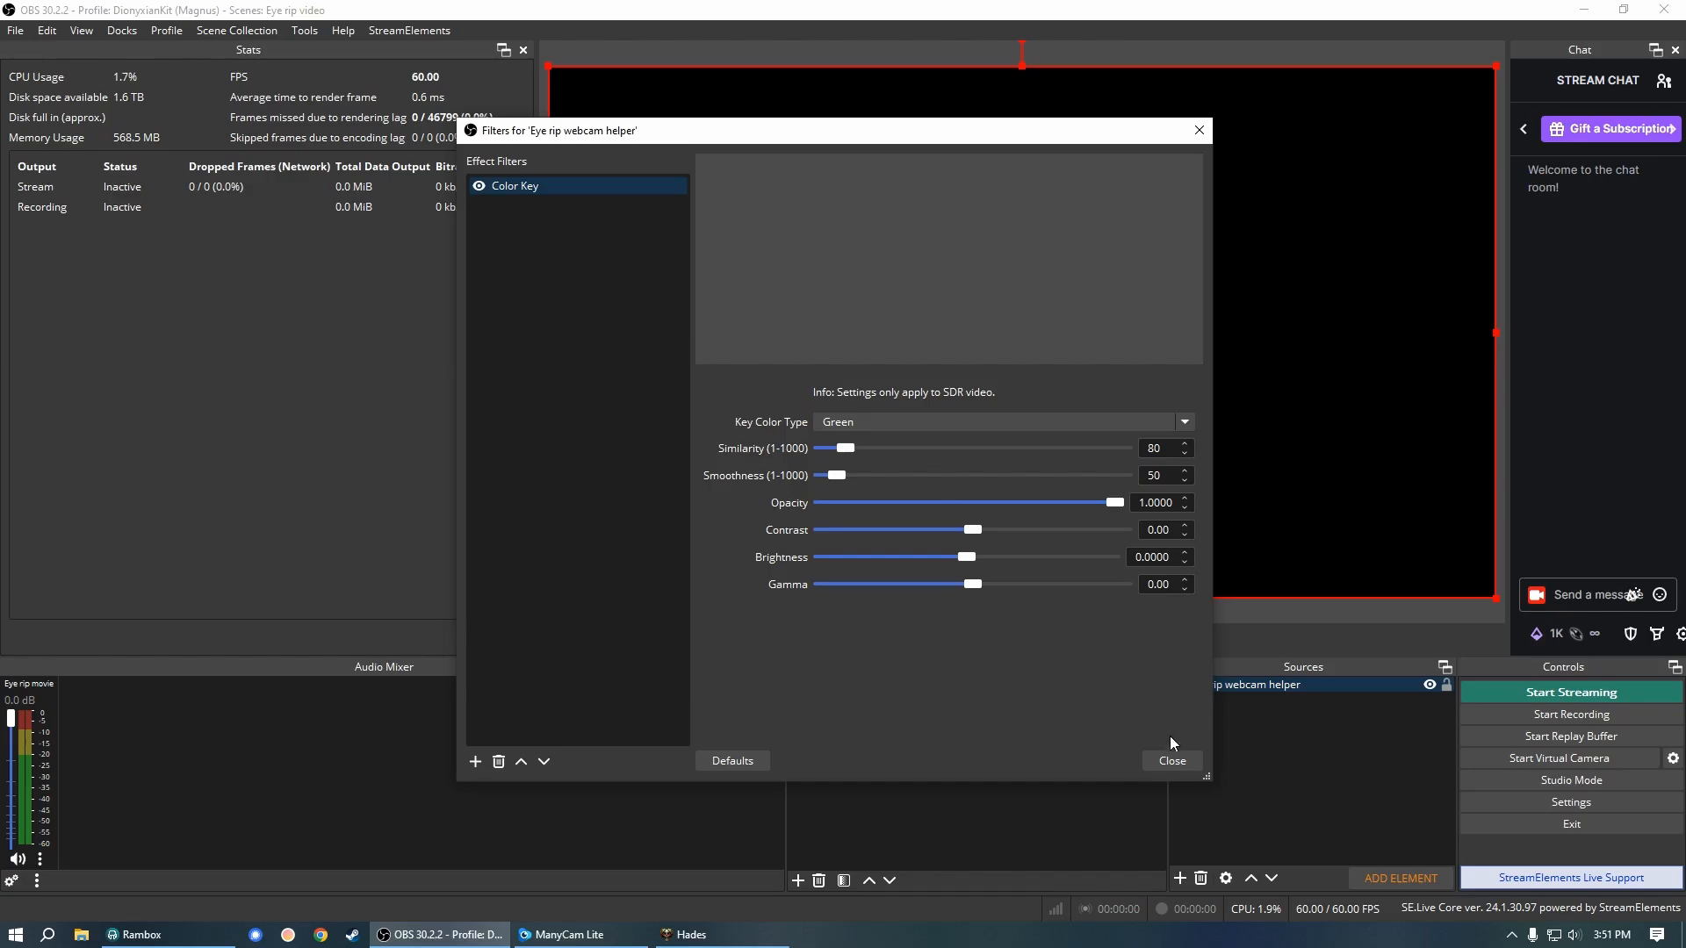
click(1173, 758)
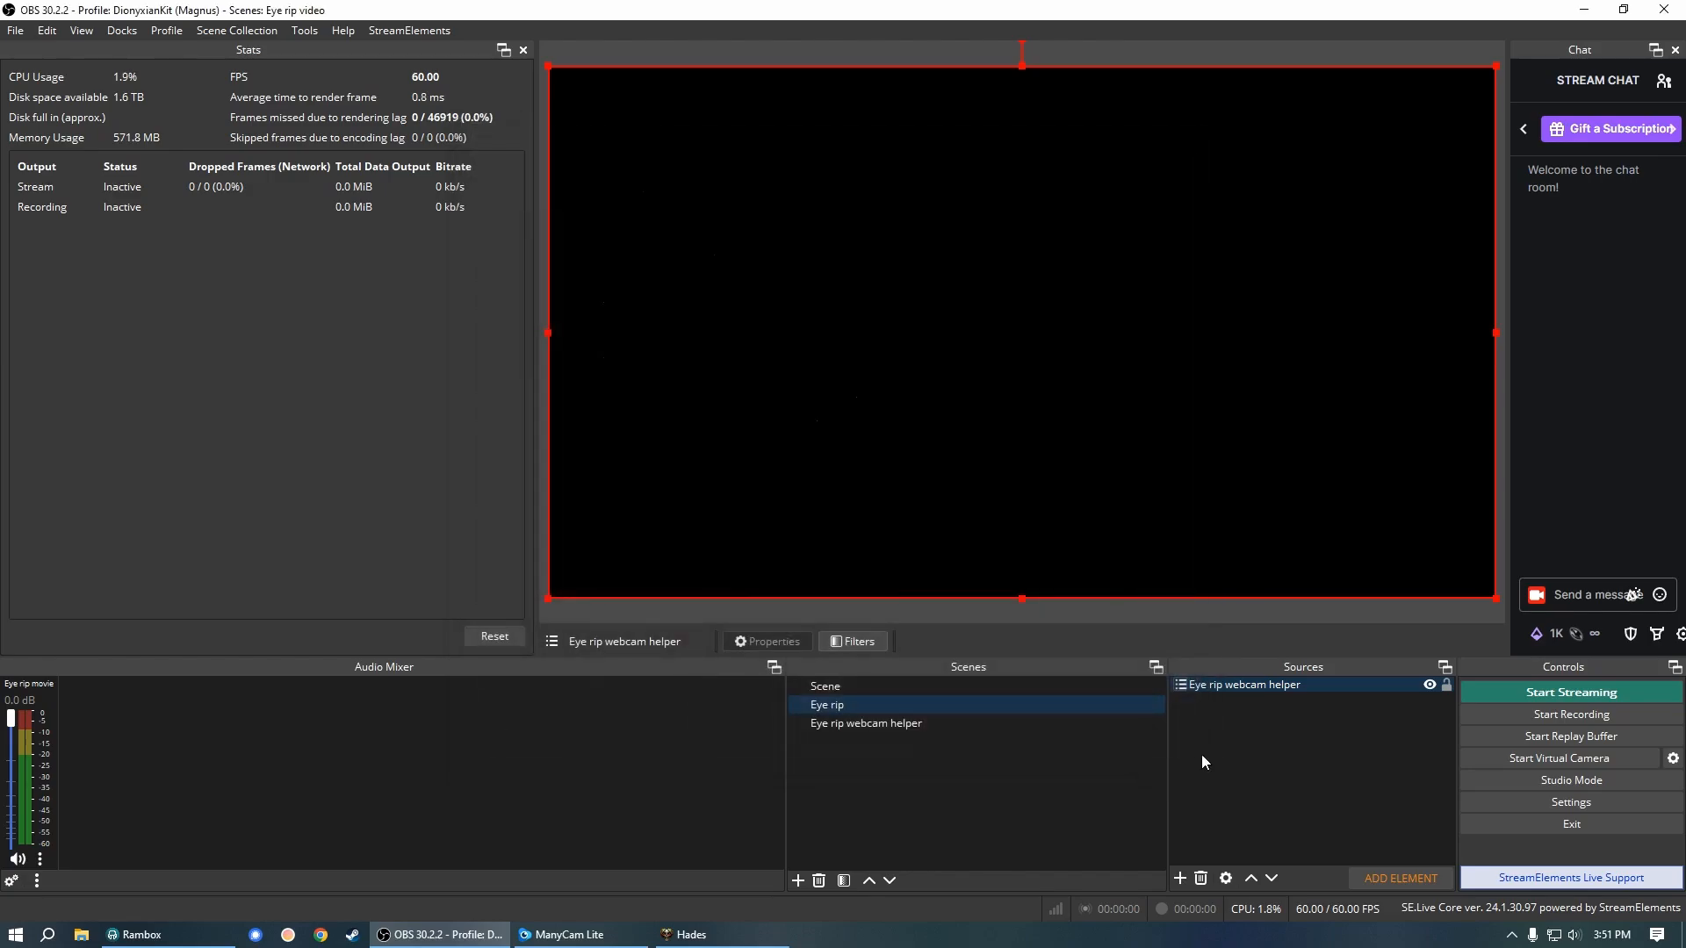
Switch to the main game scene and add the existing Eye rip scene to it as a visible source
click(920, 683)
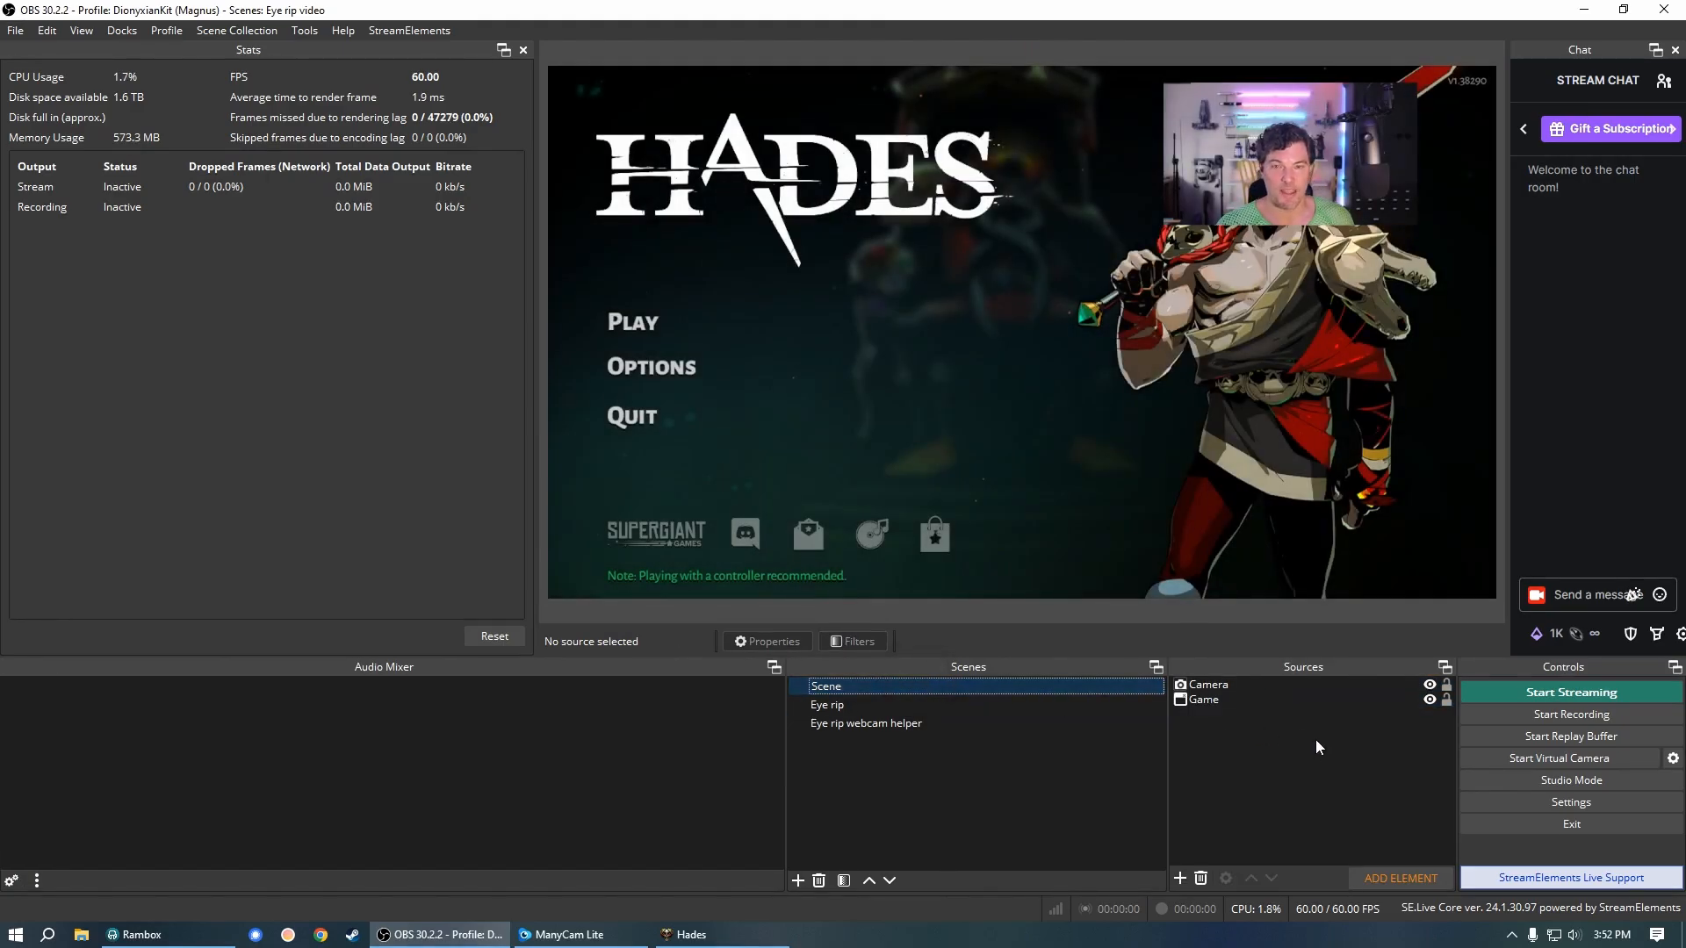
click(1178, 878)
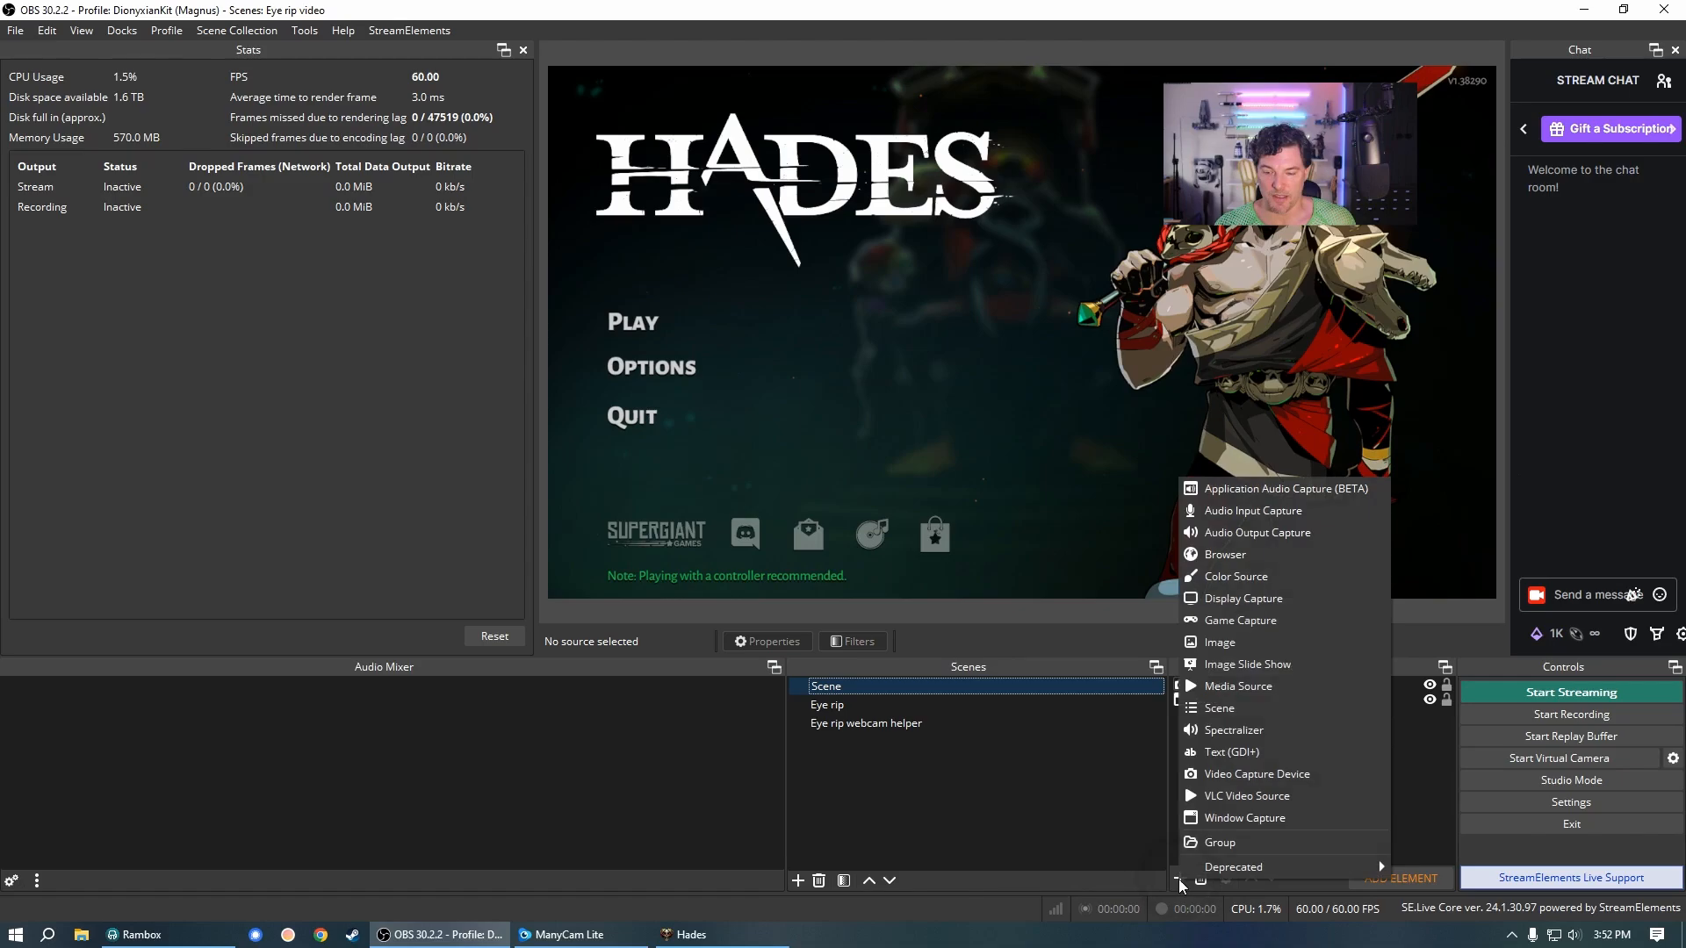
click(1216, 709)
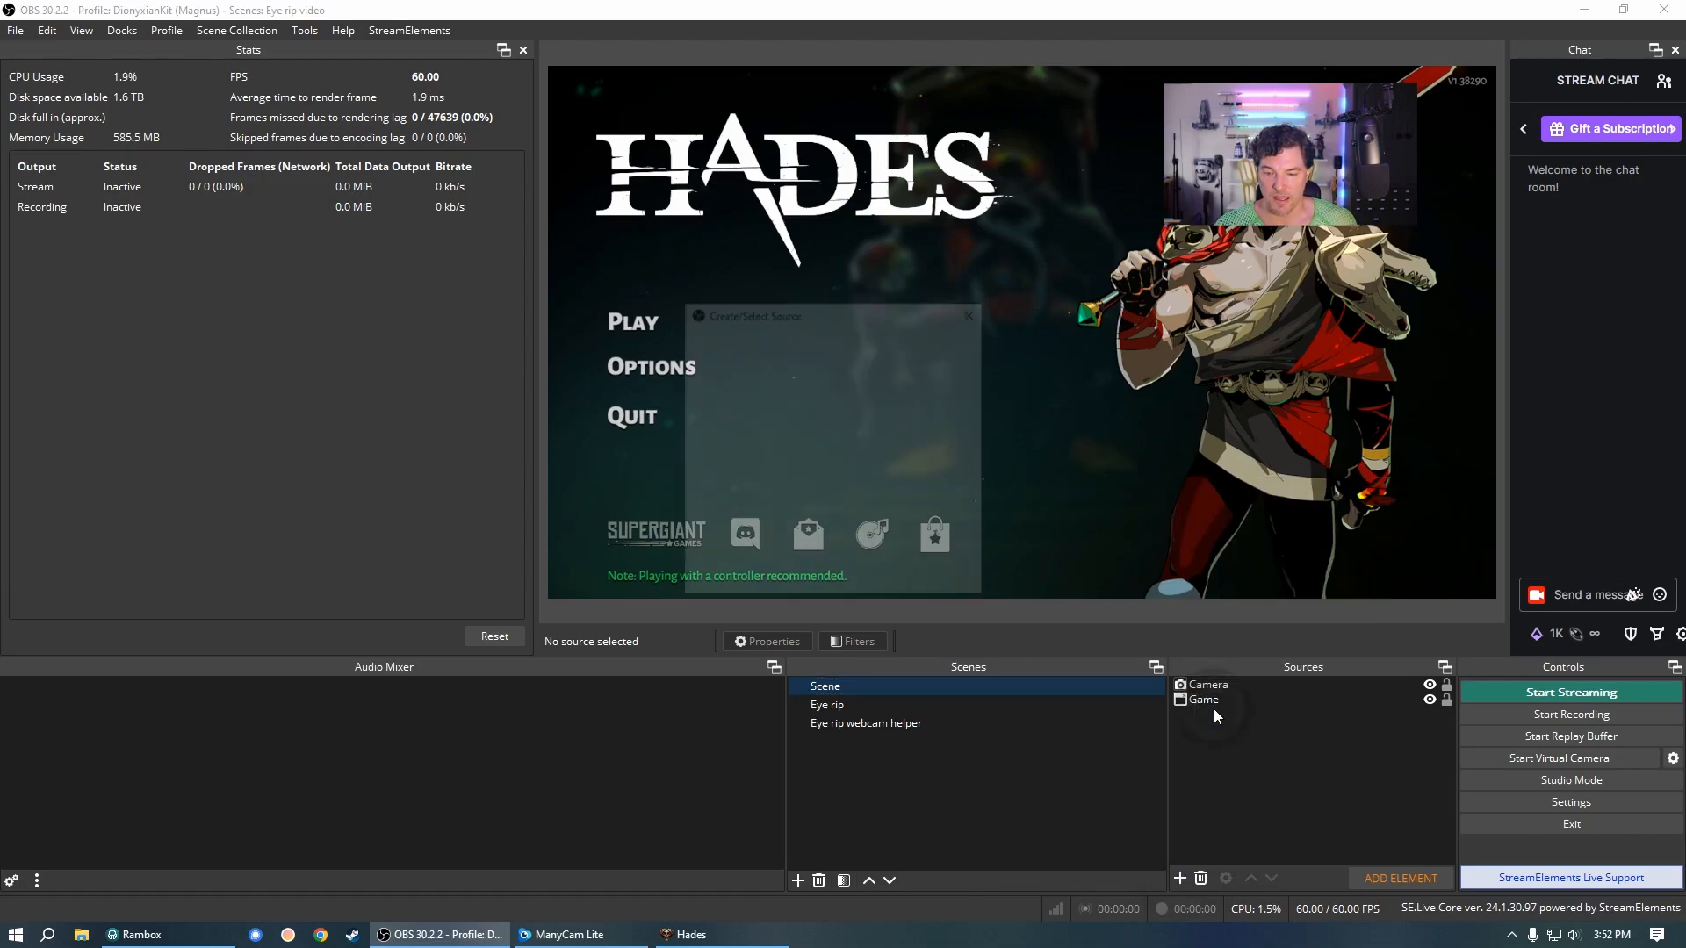
click(742, 419)
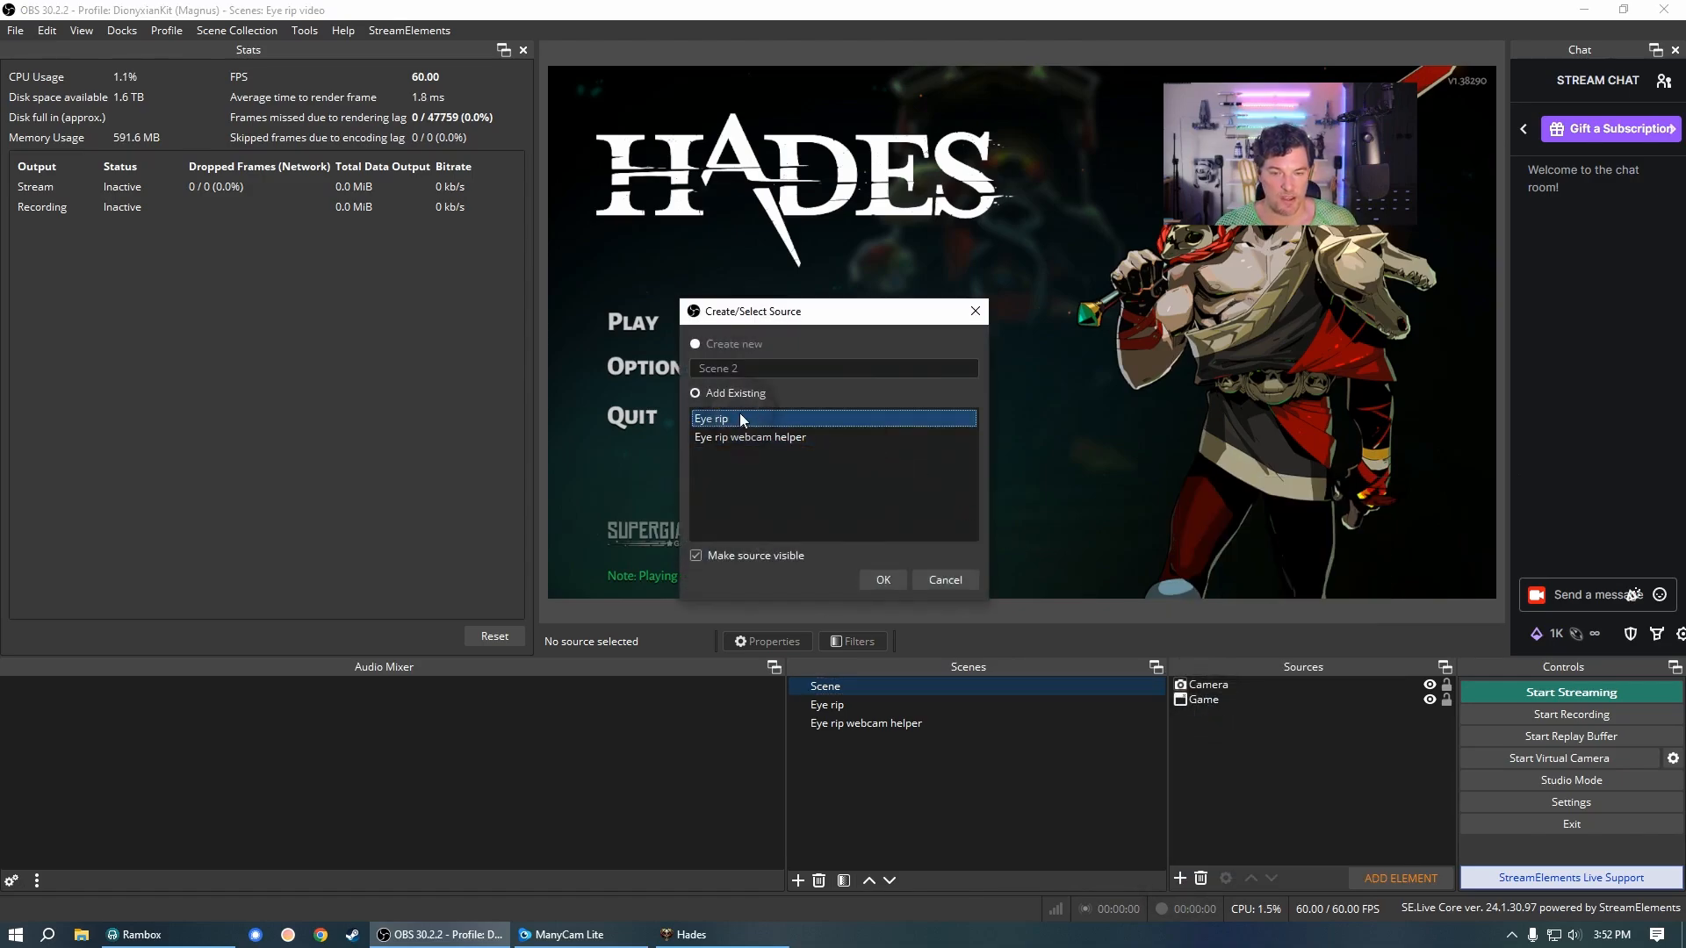
click(888, 578)
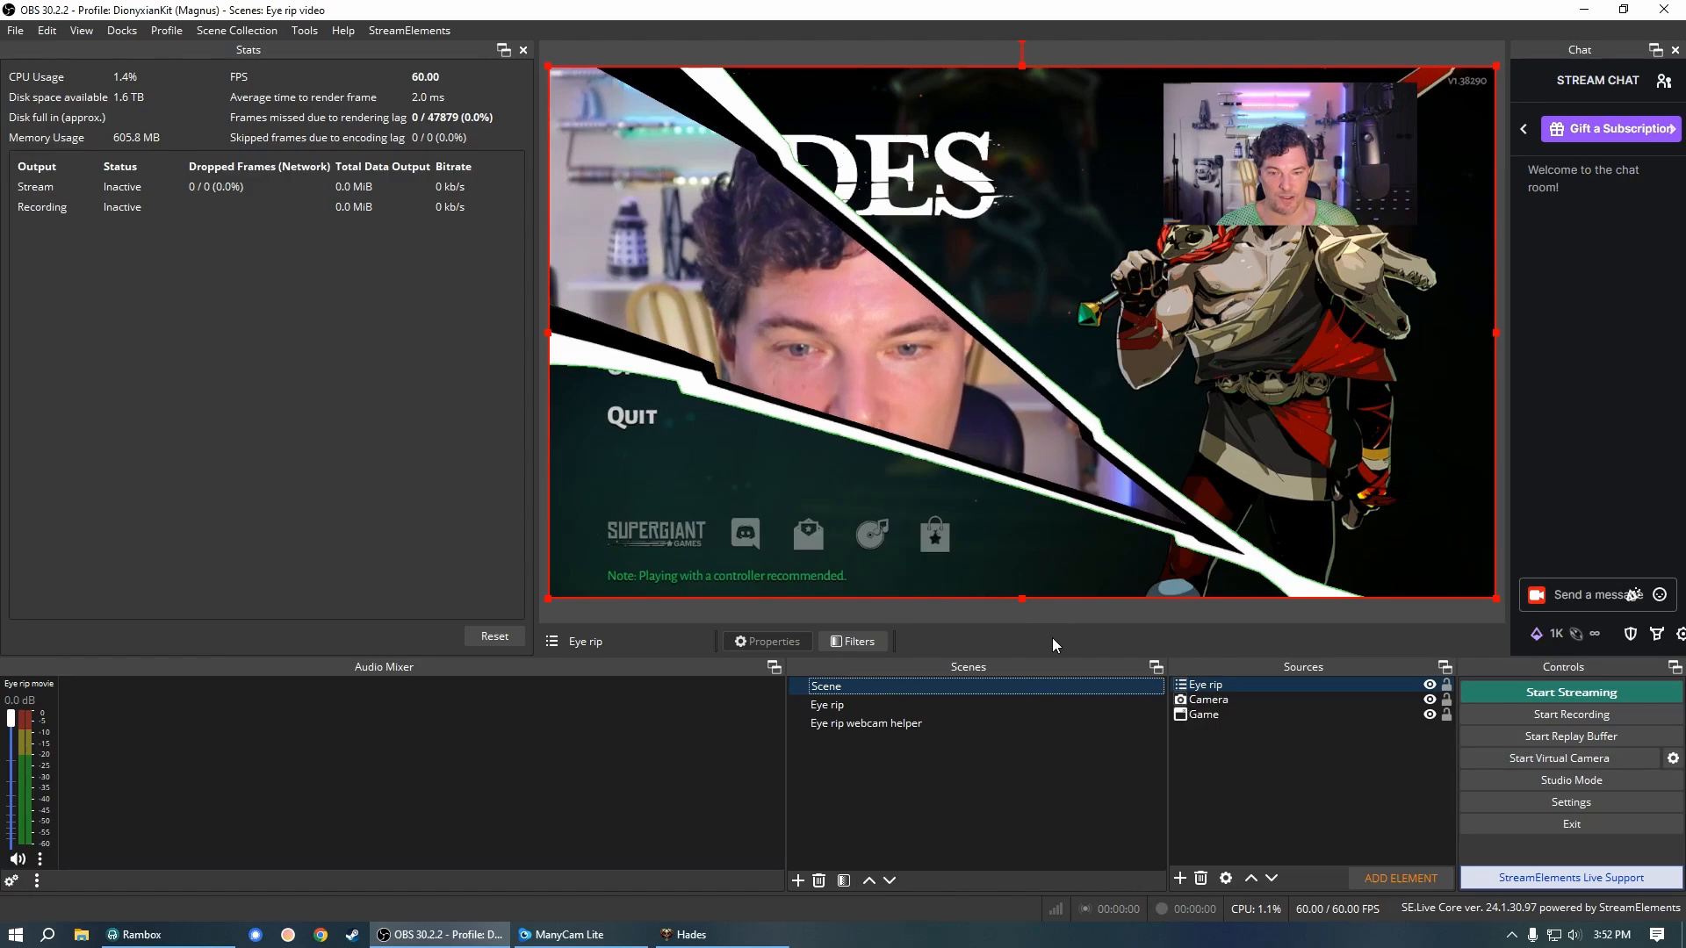
Hide and show the Eye rip source repeatedly in the main scene to preview the eye rip animation over the game
click(1430, 686)
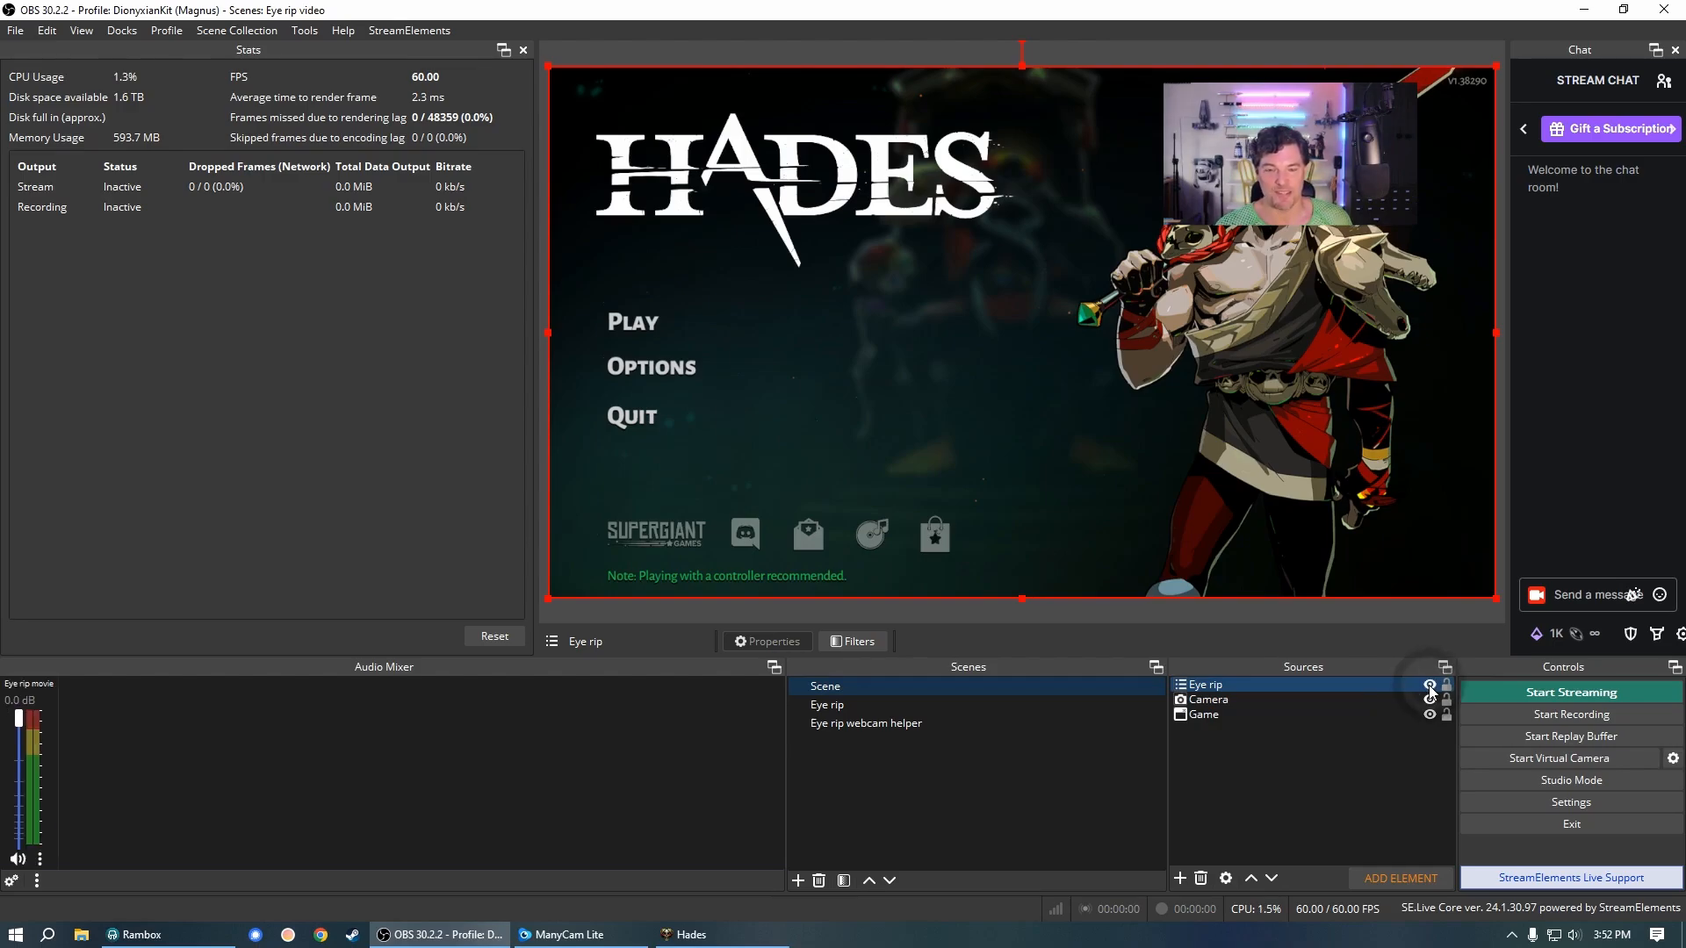
click(1429, 686)
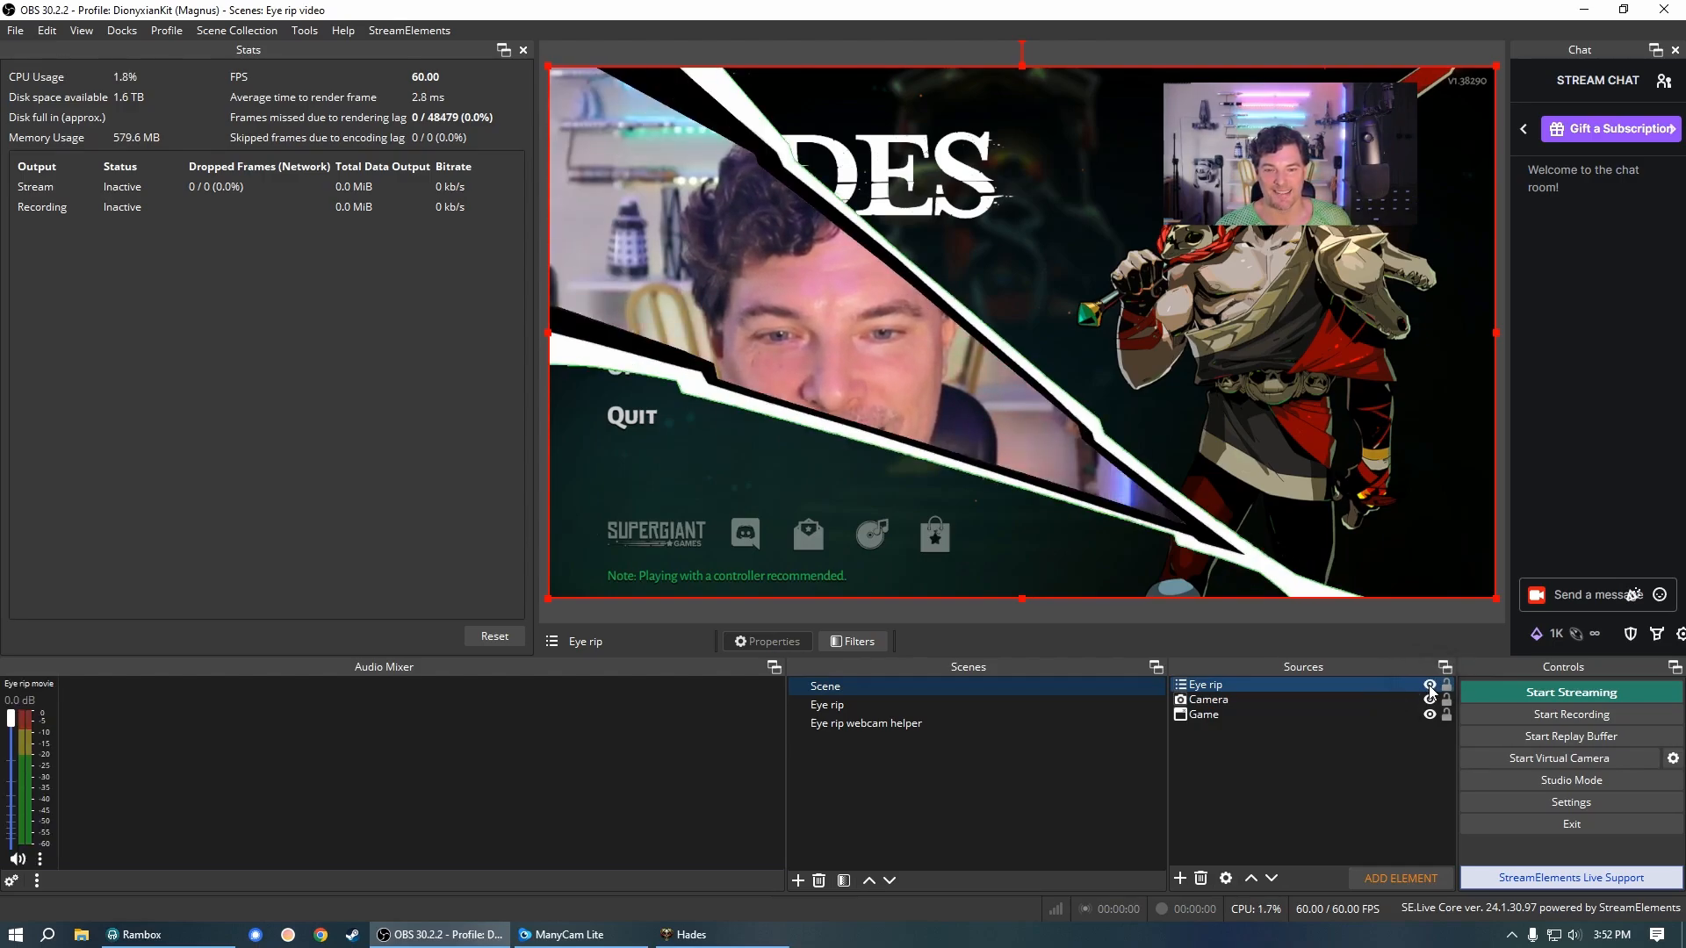
click(1429, 686)
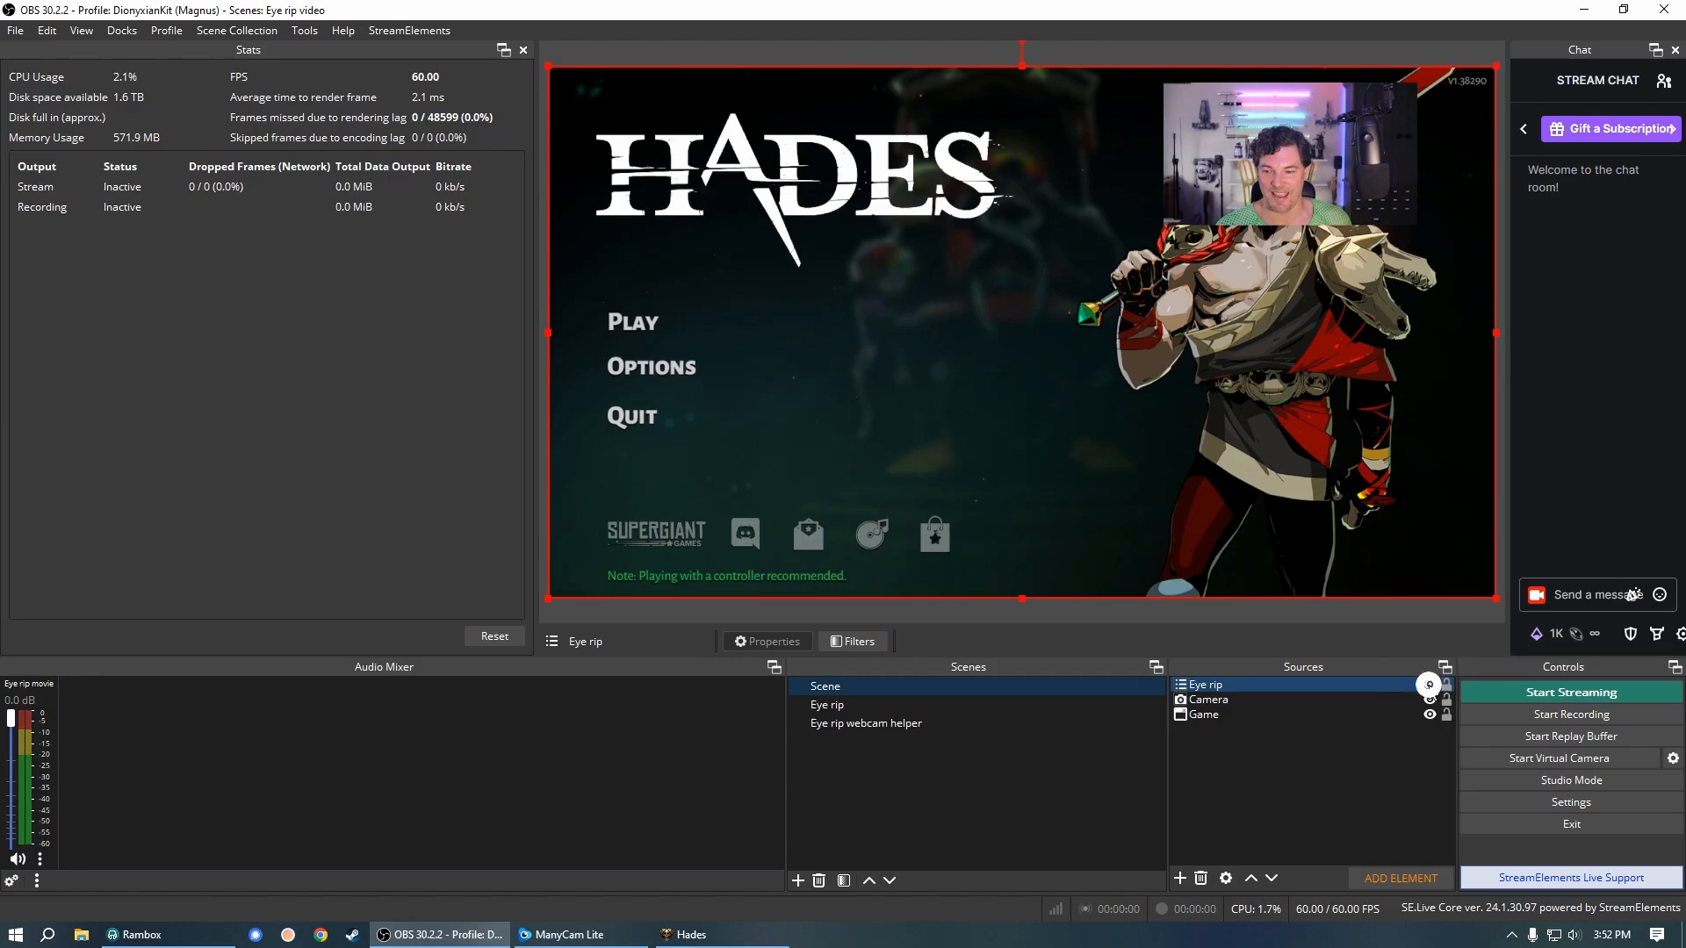
click(1429, 686)
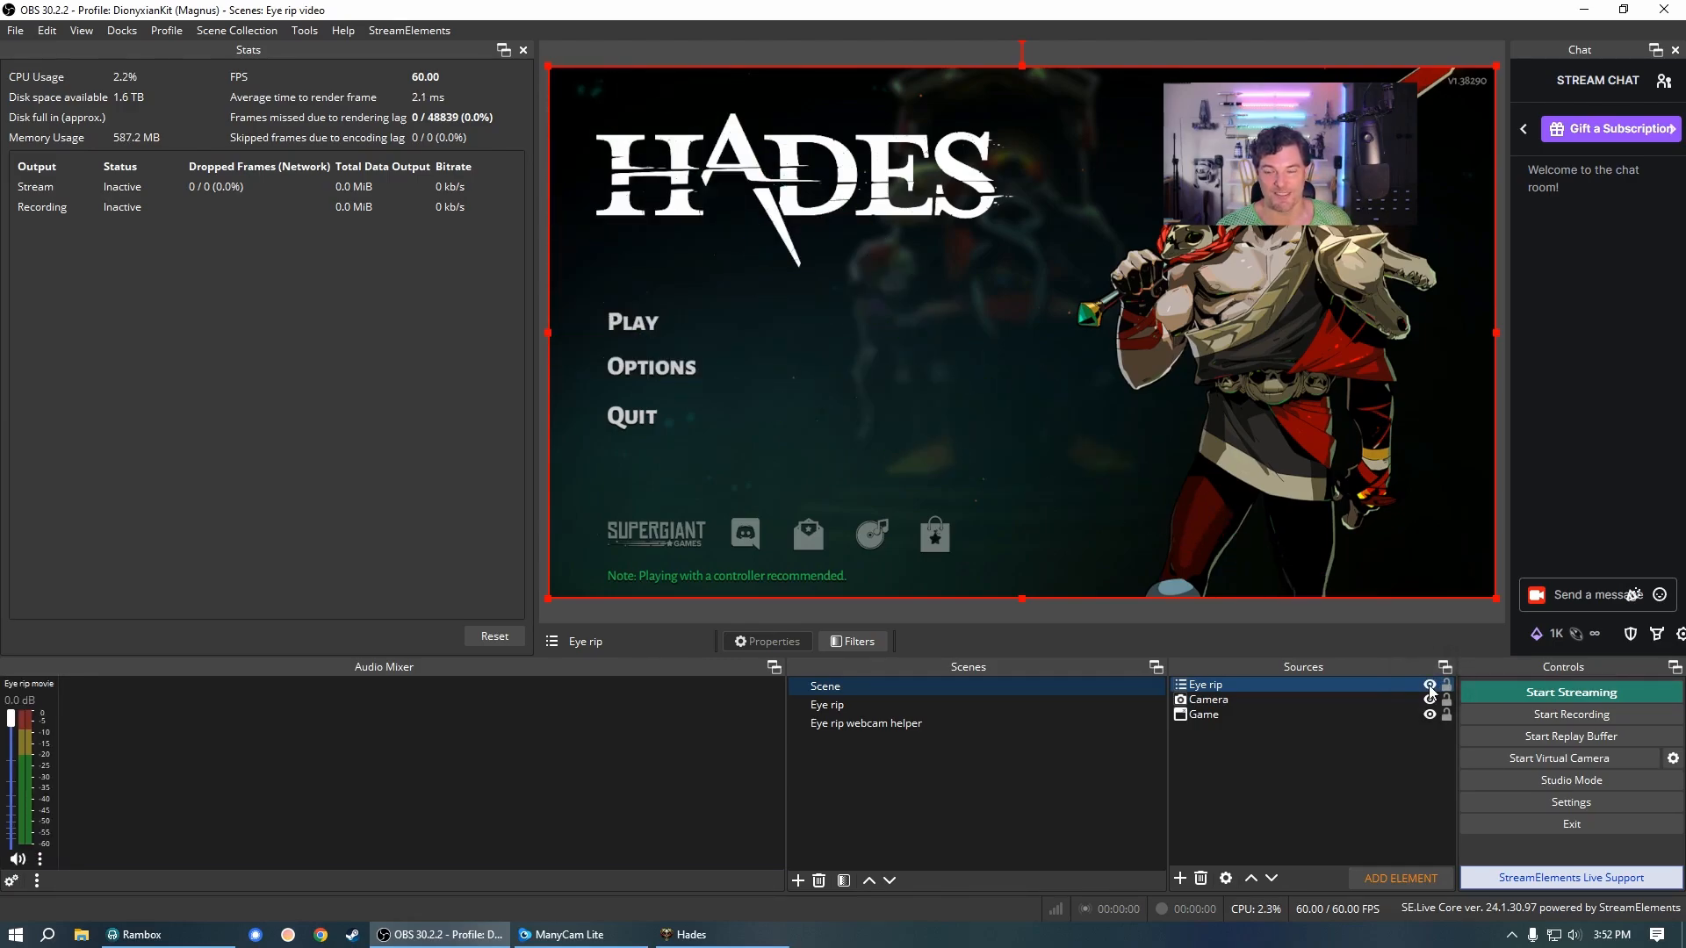
click(1429, 685)
click(1430, 685)
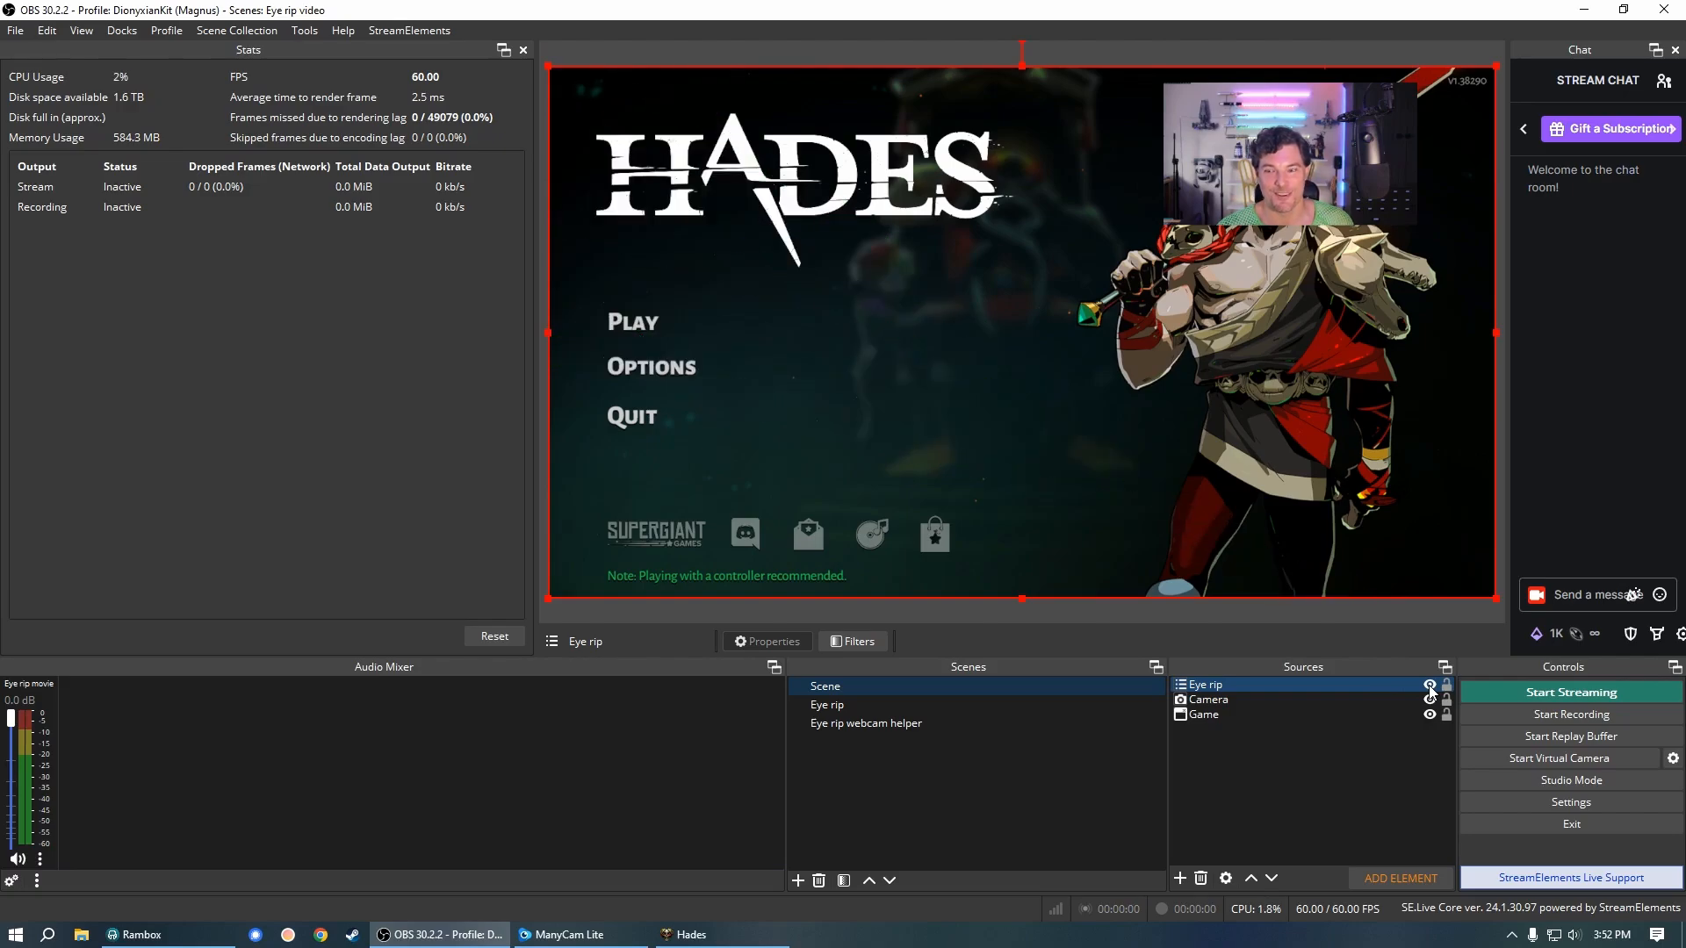
click(1429, 685)
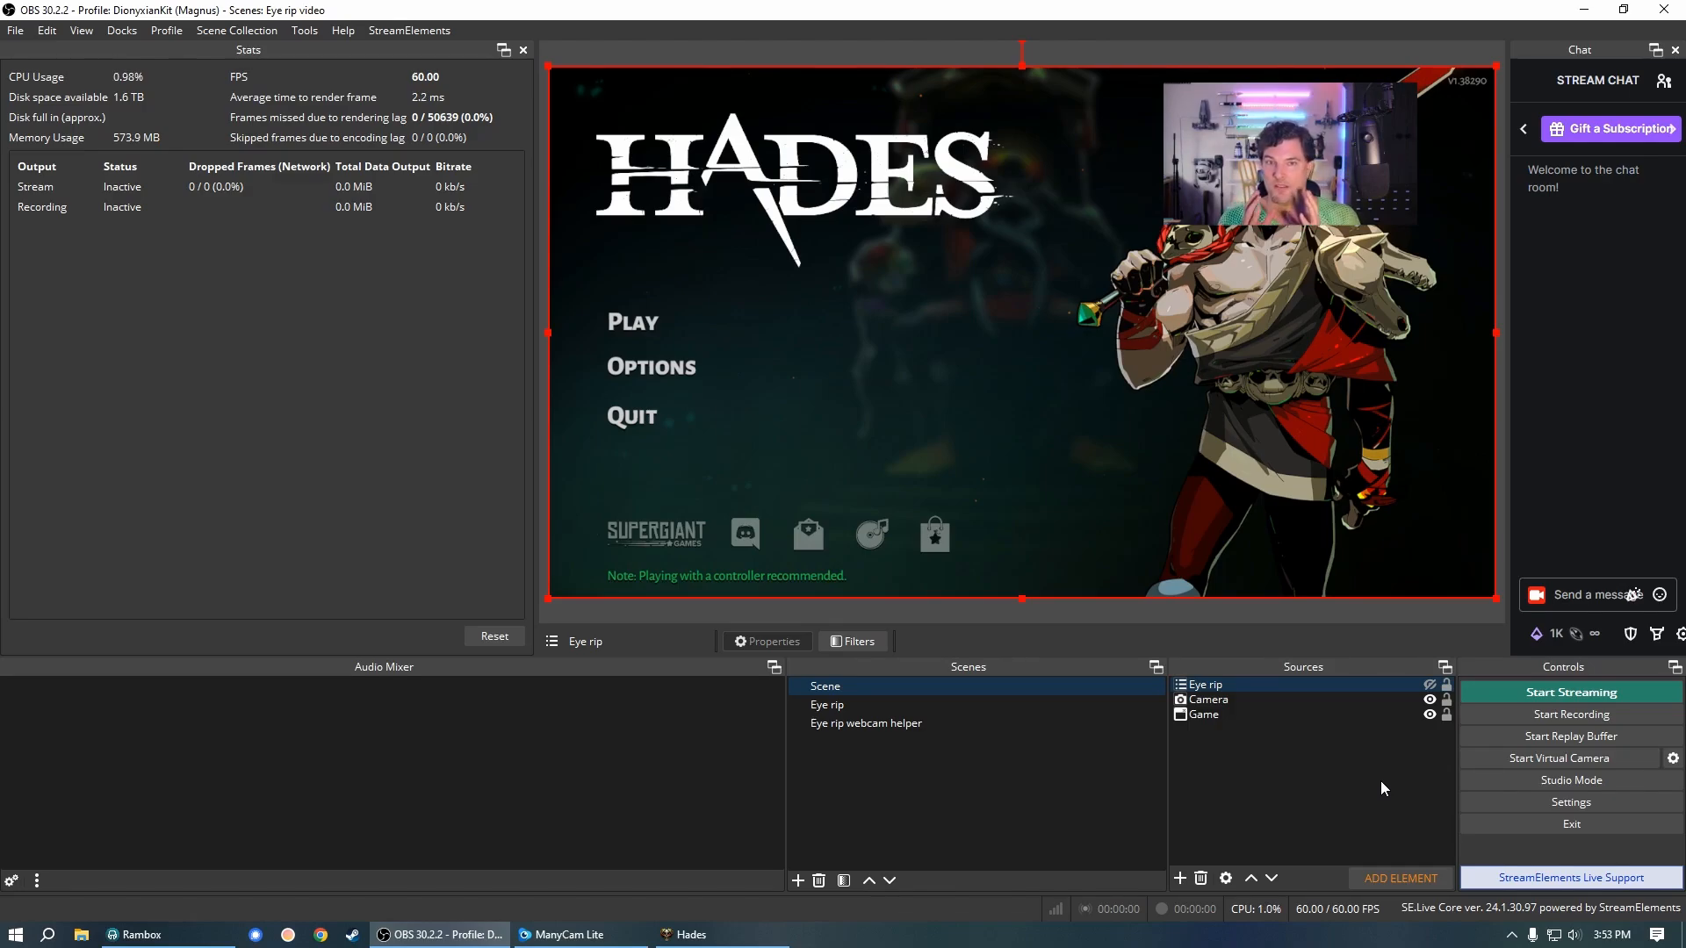
click(1429, 685)
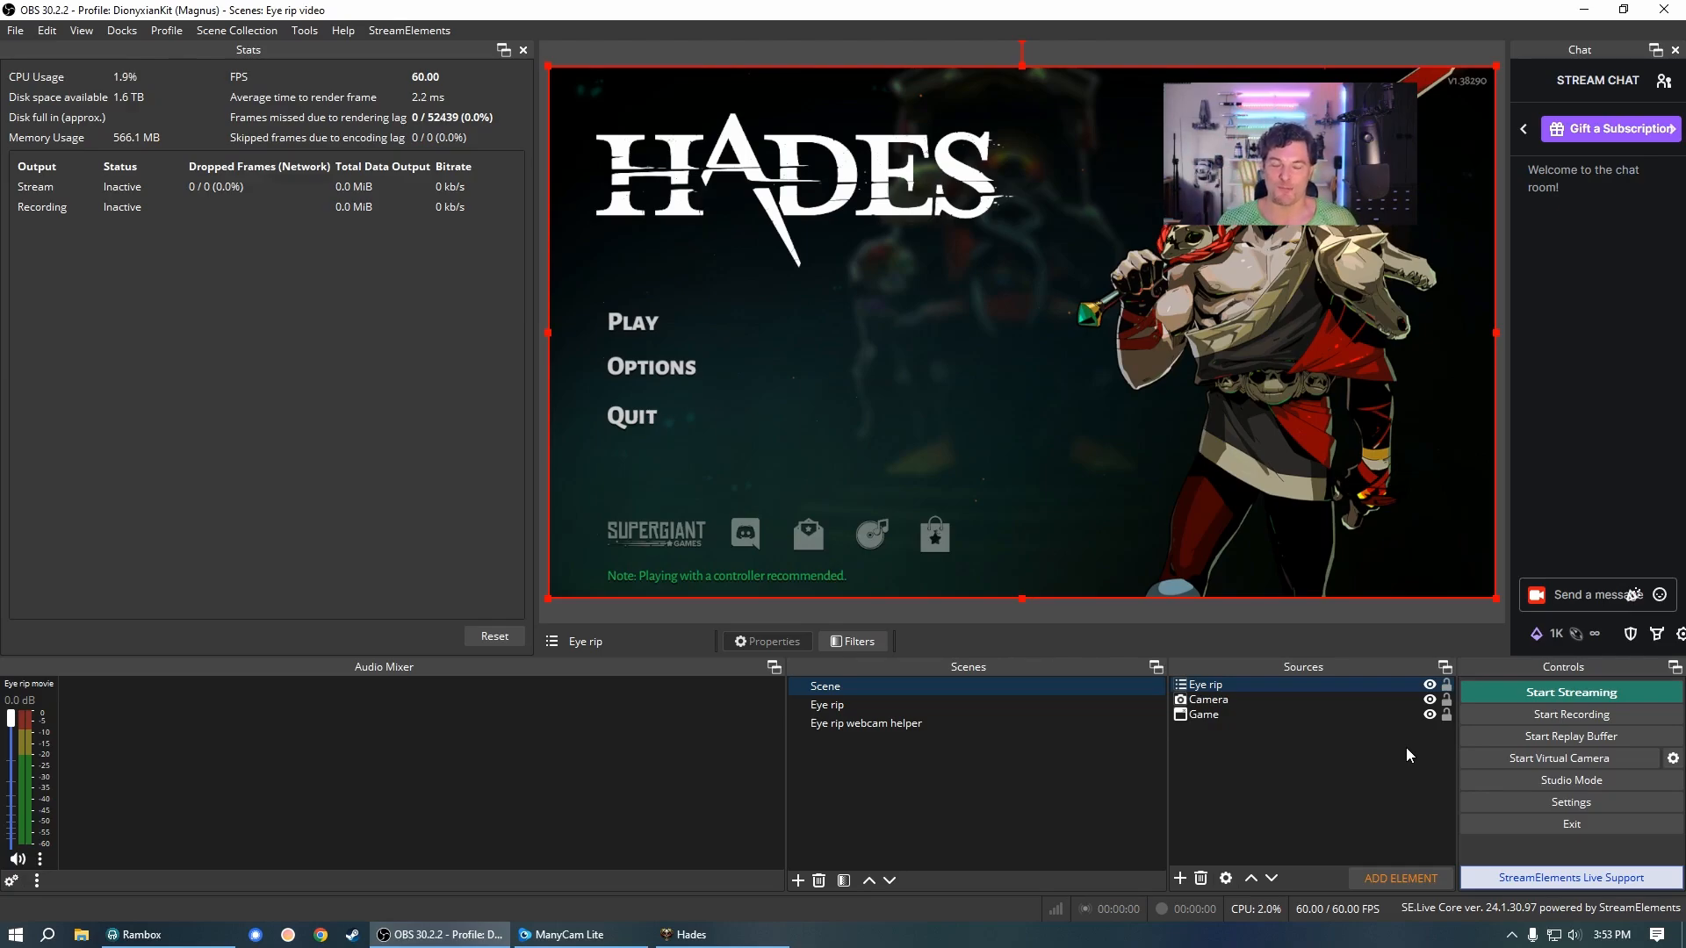
click(1431, 686)
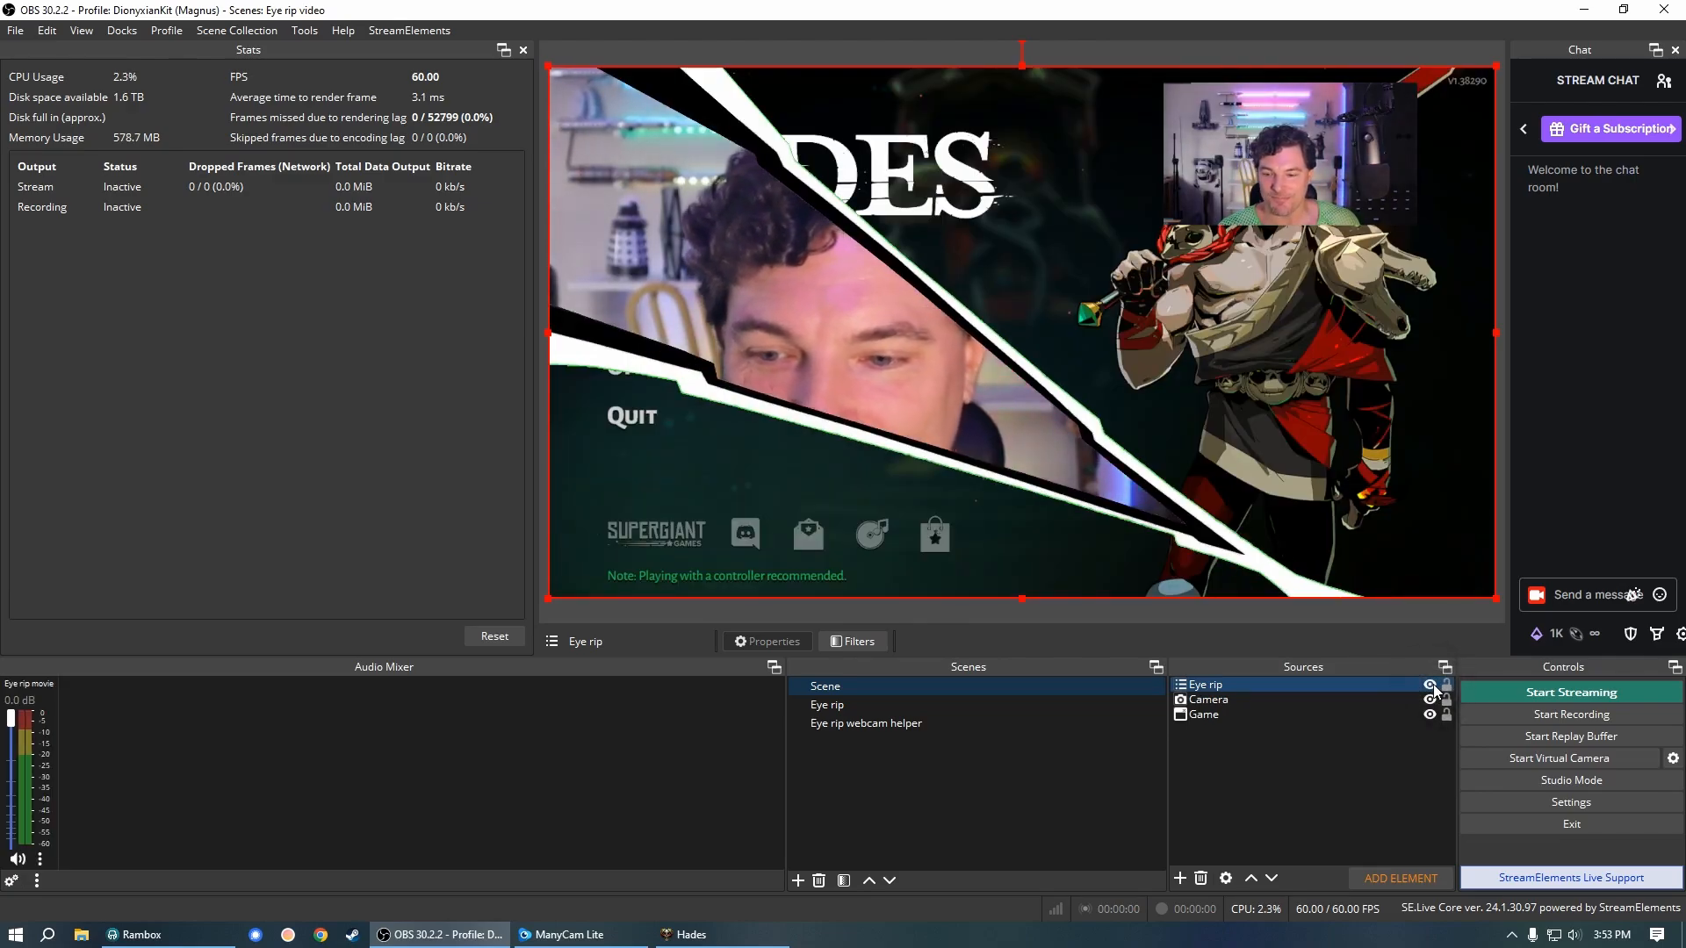
click(1431, 686)
click(1430, 685)
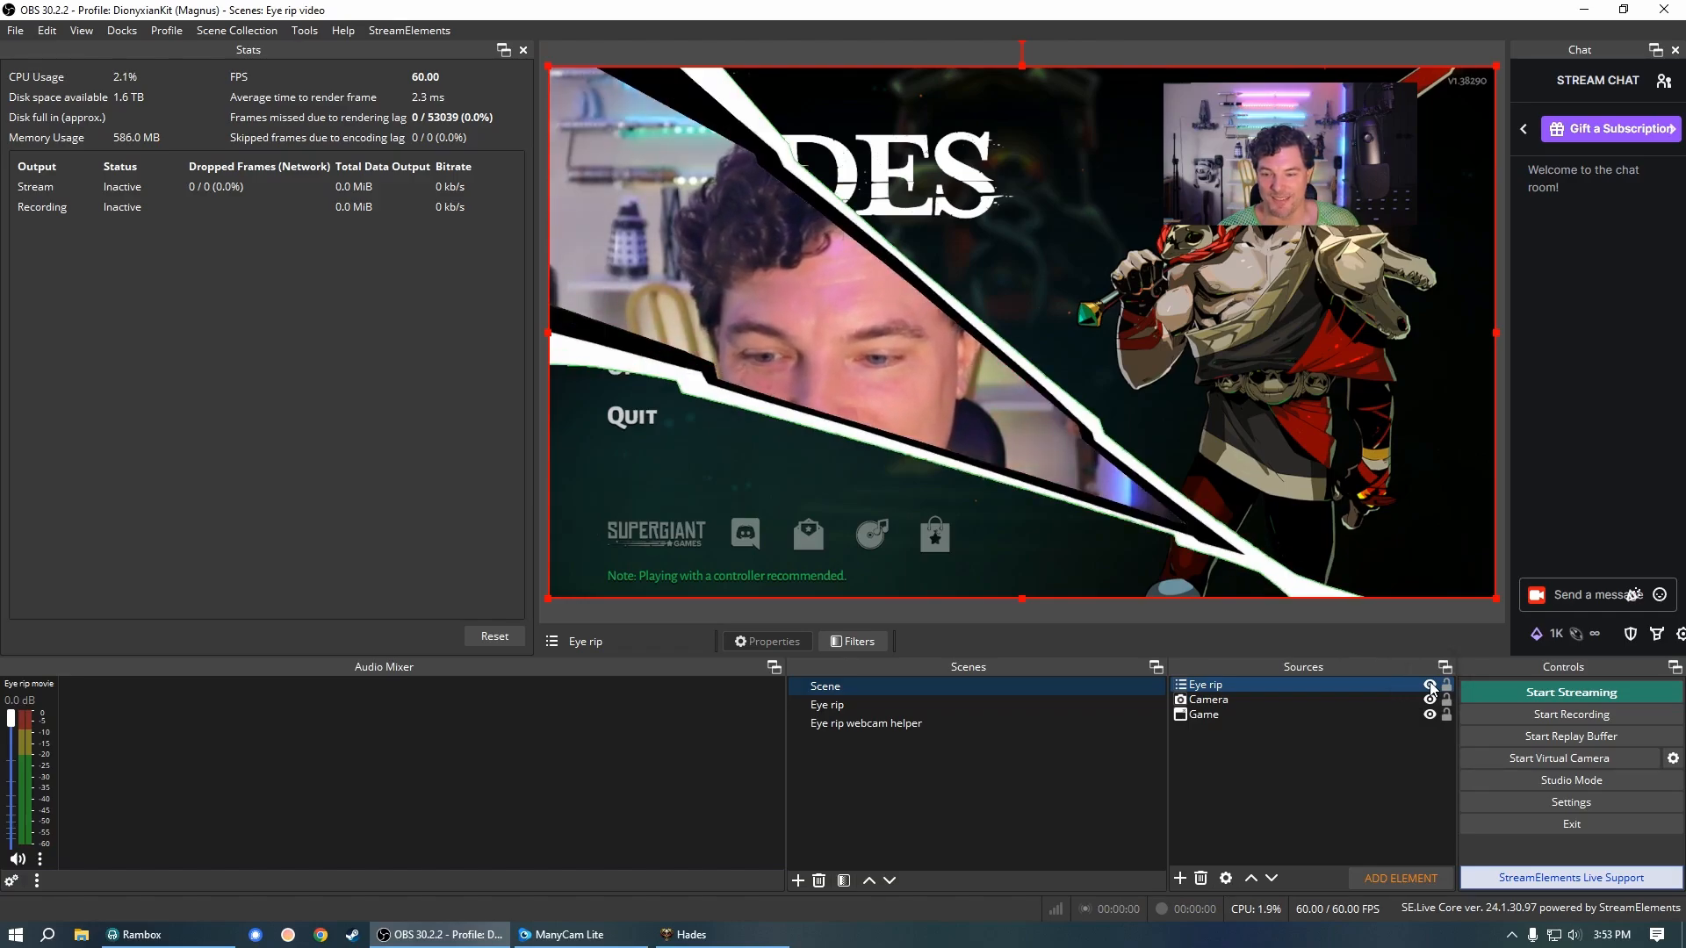
click(1430, 685)
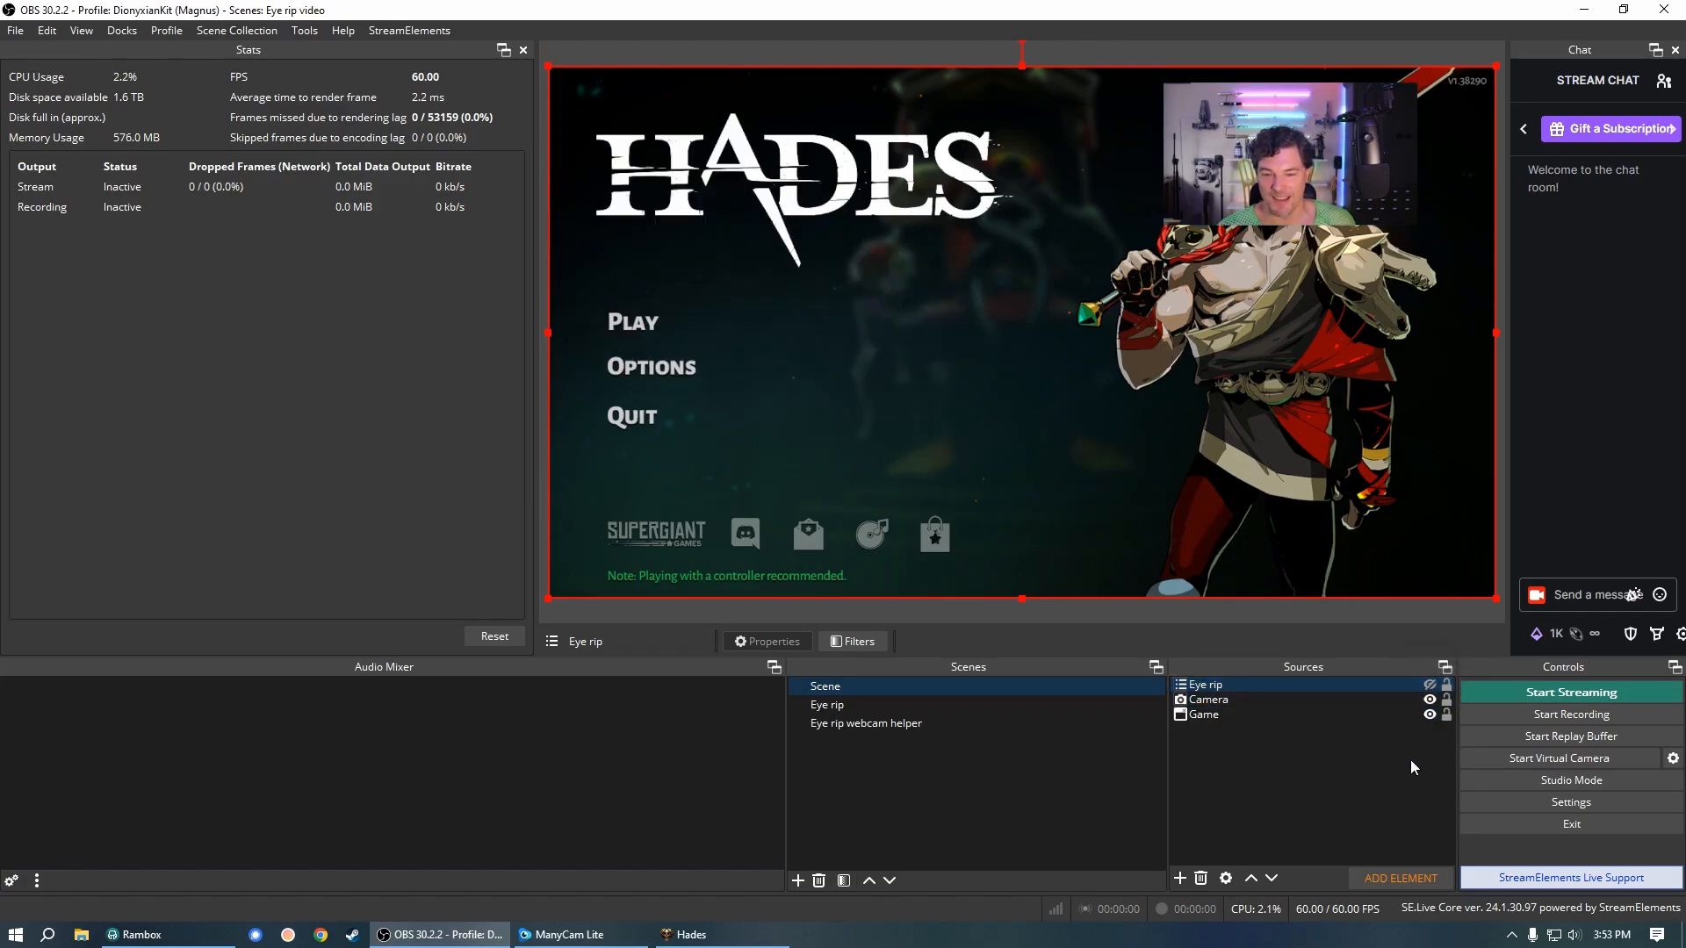
click(1431, 686)
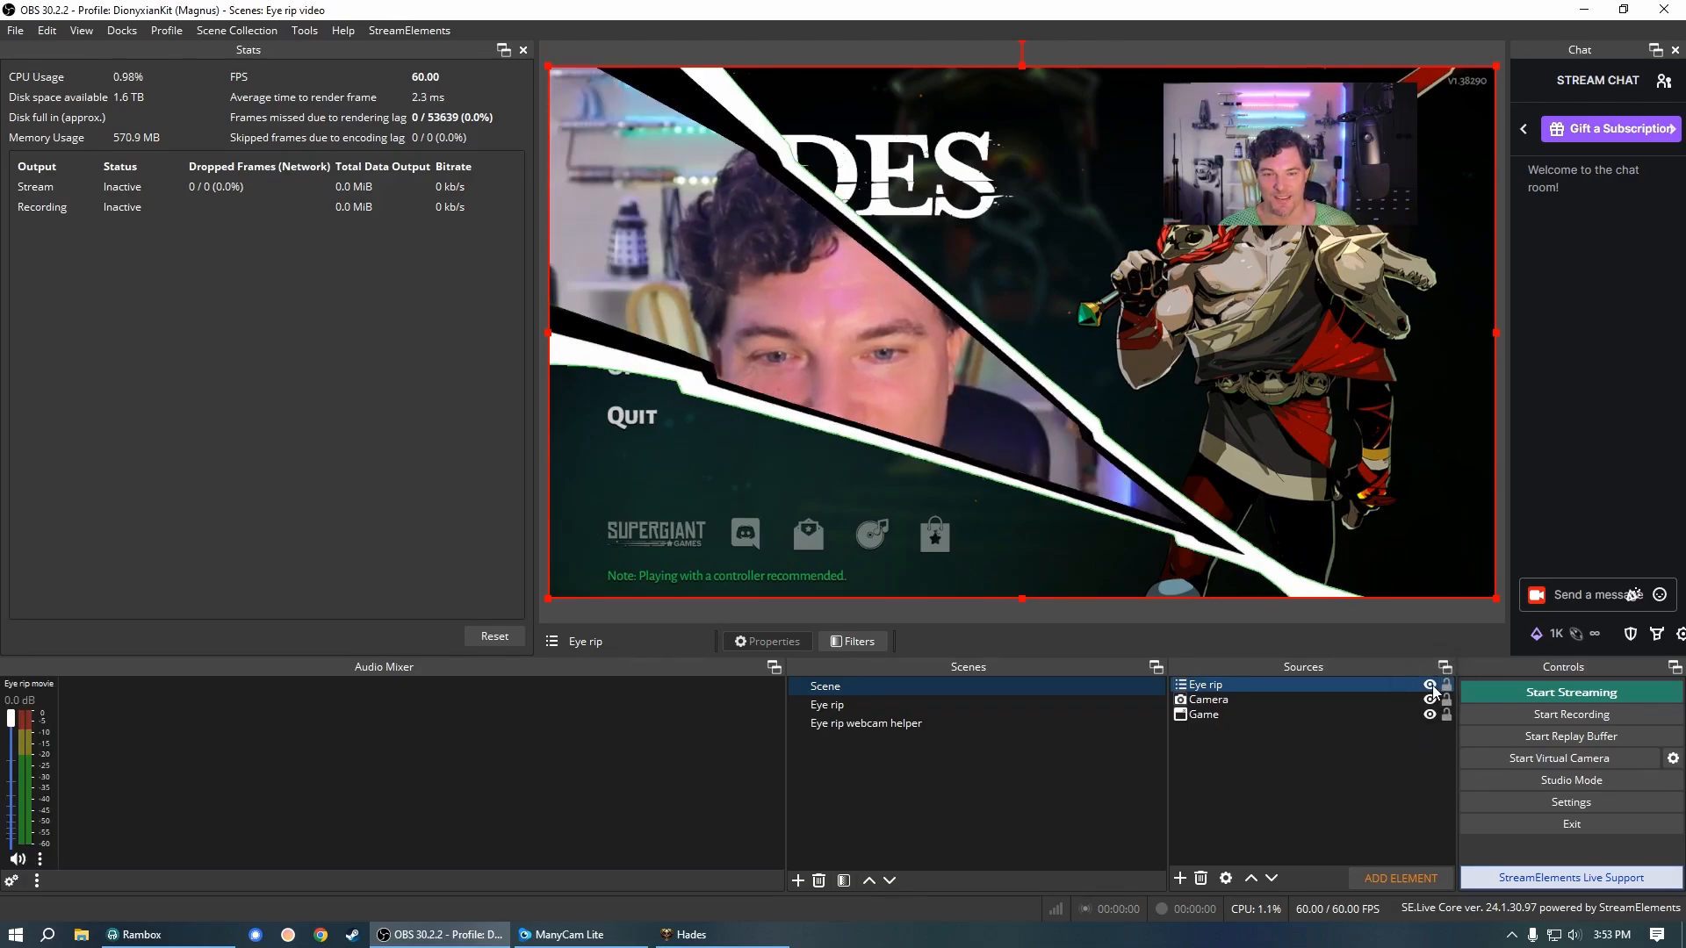